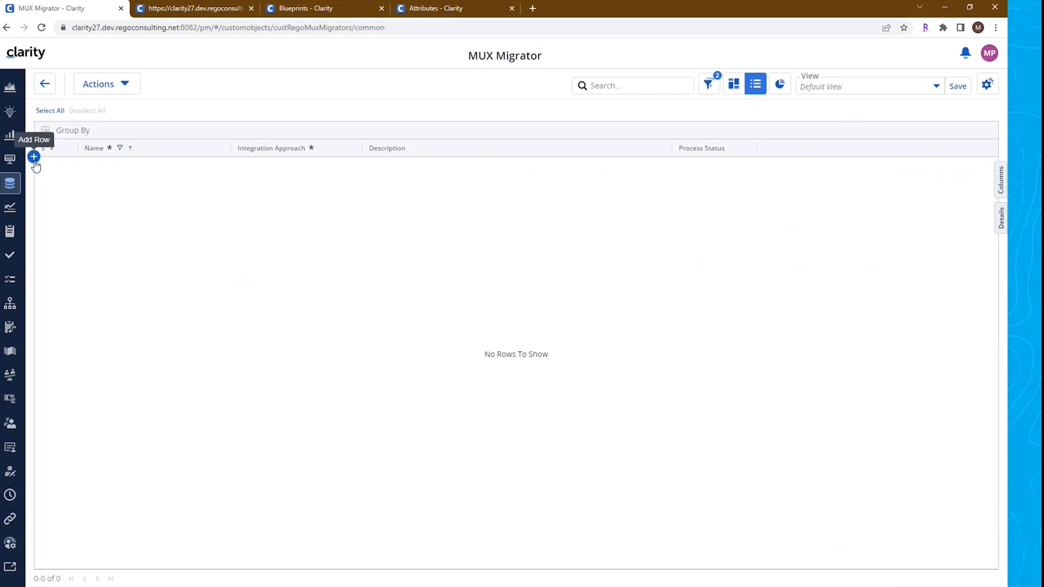
Add a new migrator row named MUX Migrator Video with Integration Approach Source to Target Environment
click(33, 158)
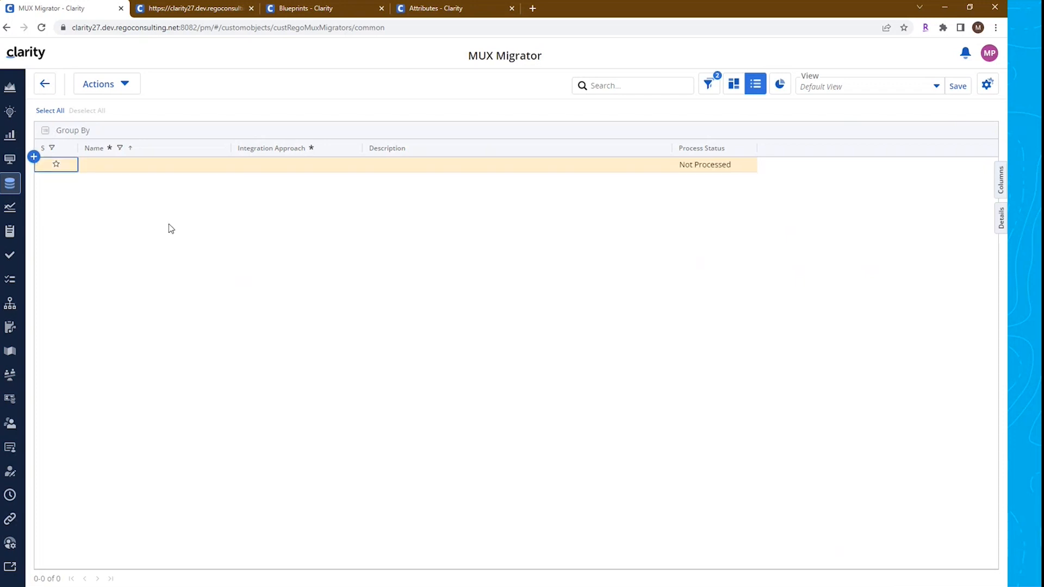
click(144, 165)
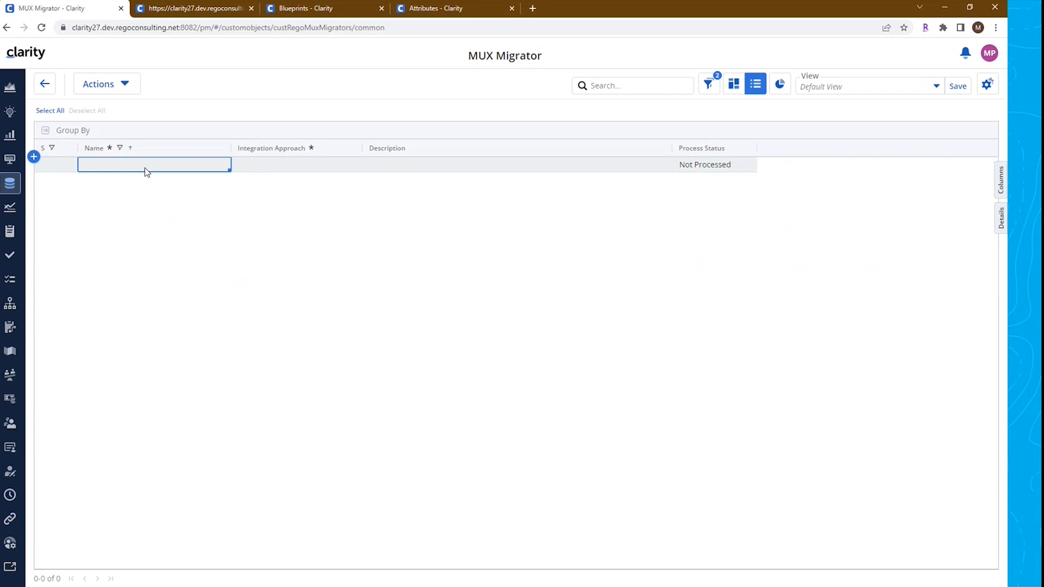
click(144, 167)
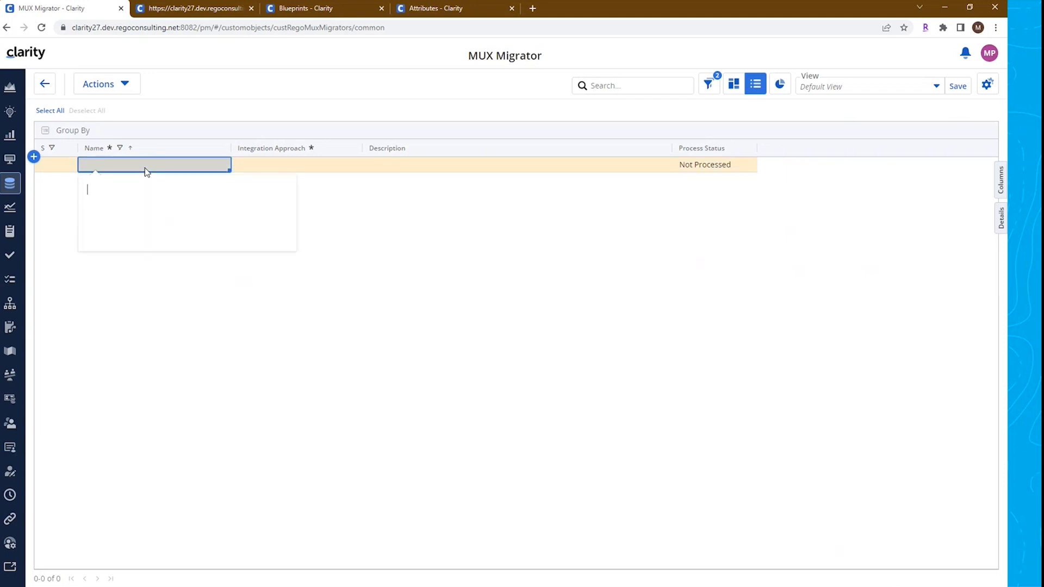
text(MUX M)
click(427, 201)
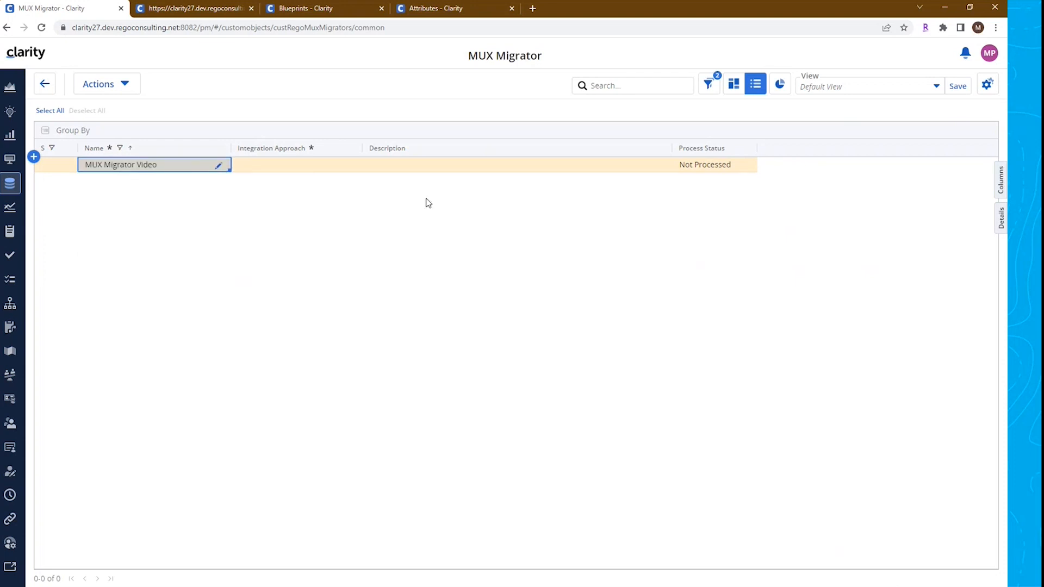
click(290, 171)
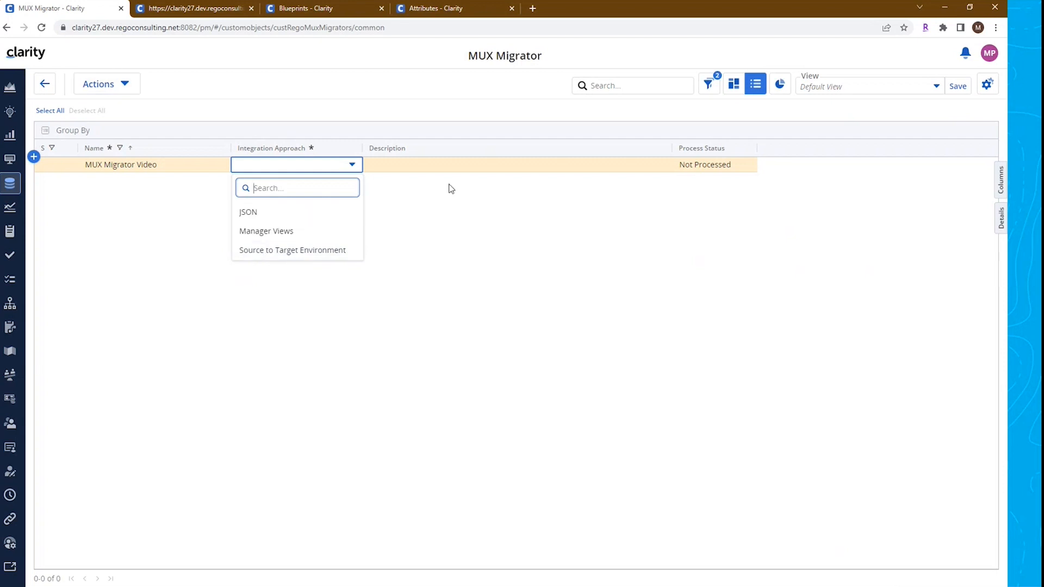
click(313, 251)
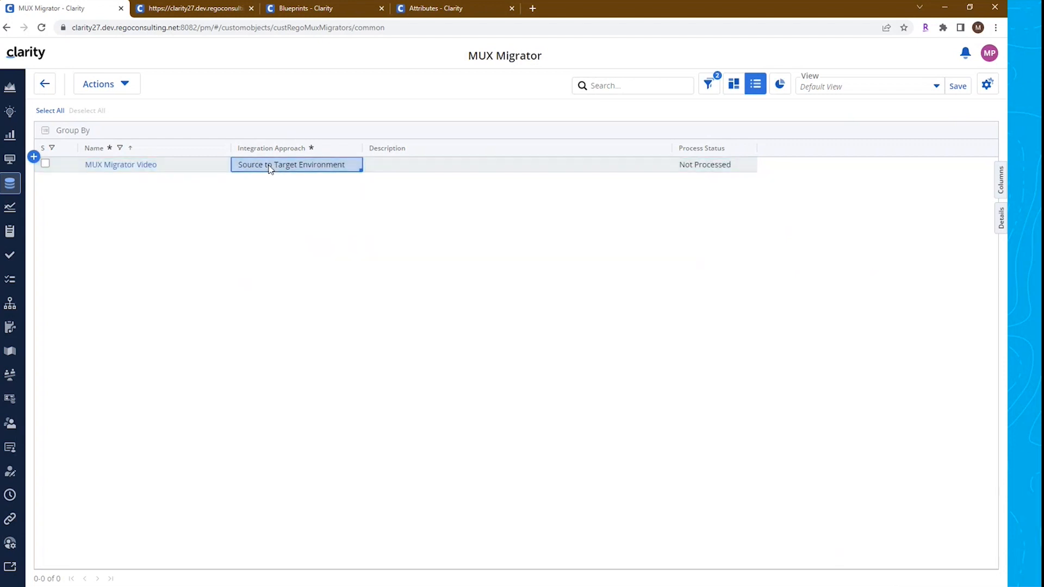
Set the row's Description to Q1 Release
click(416, 168)
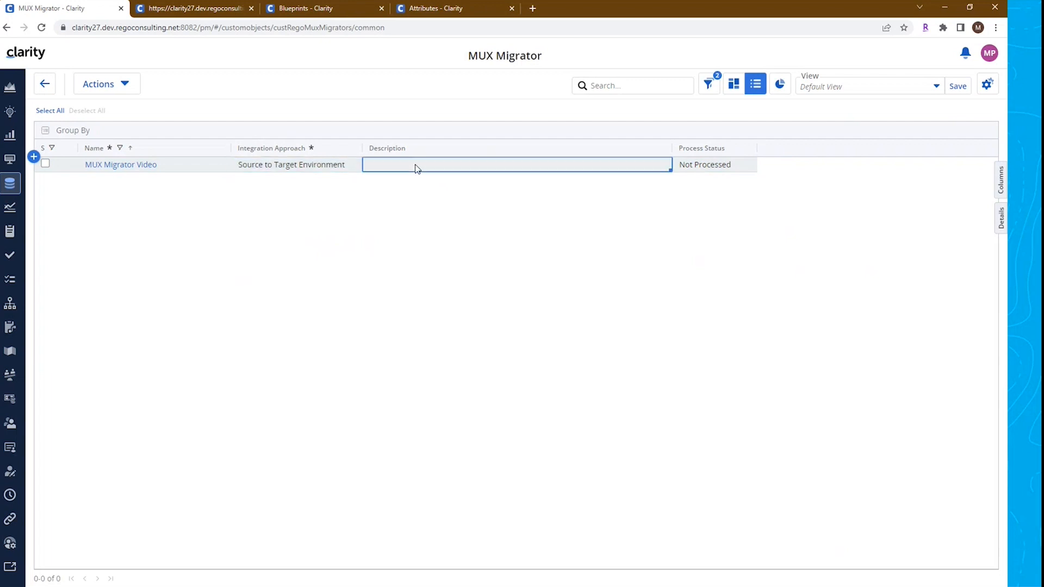
click(417, 167)
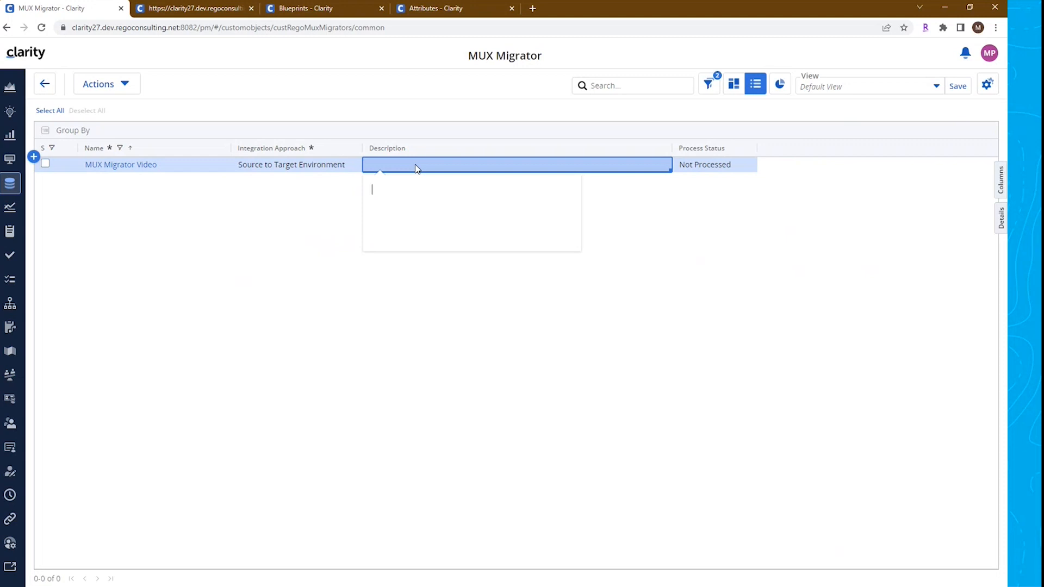
text(Q1 Release)
click(295, 267)
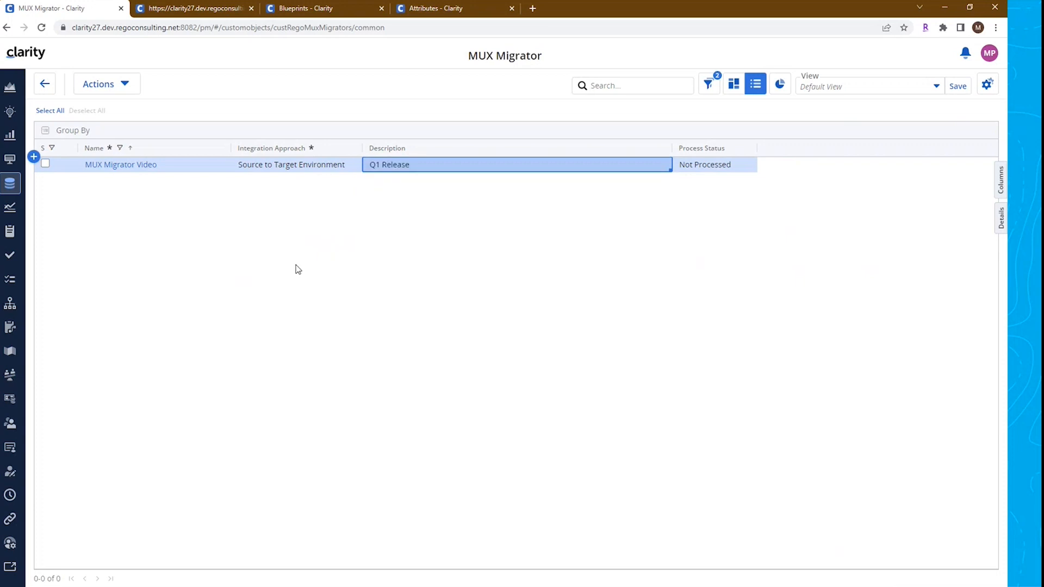
Open the MUX Migrator Video record and review its summary fields
click(133, 170)
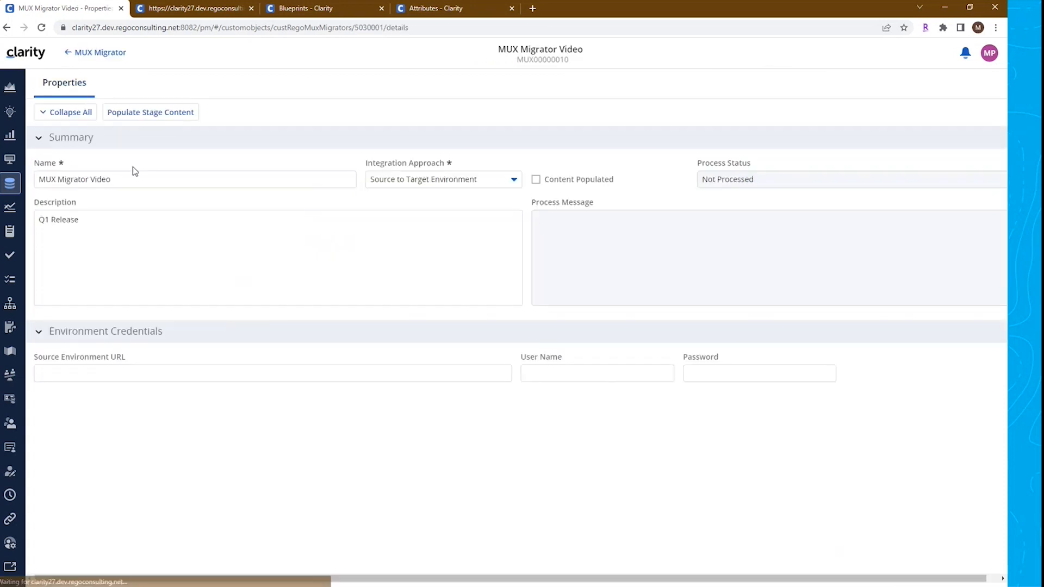
click(396, 263)
click(601, 251)
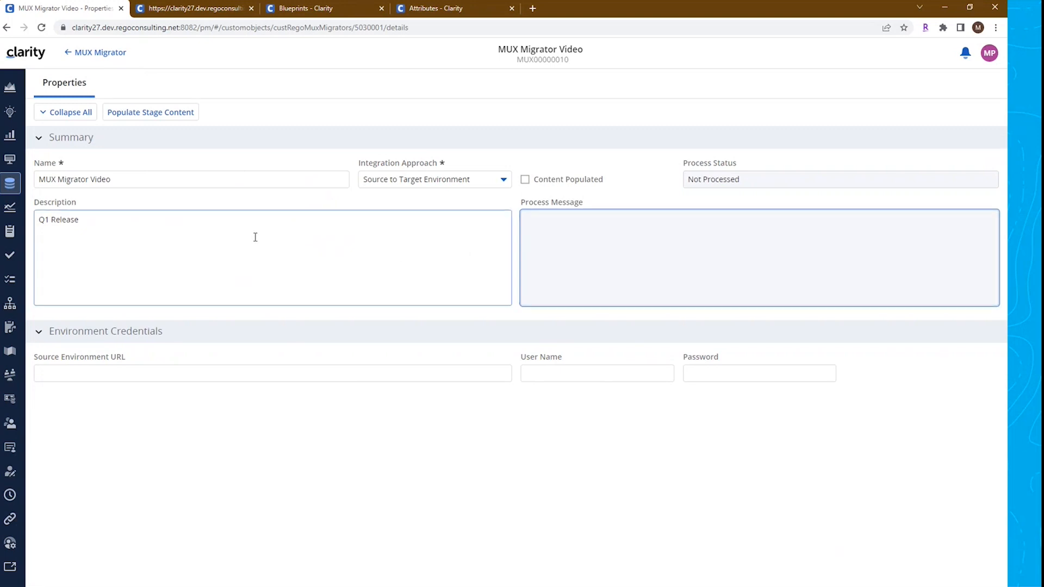
drag(368, 165, 446, 168)
click(445, 179)
click(463, 427)
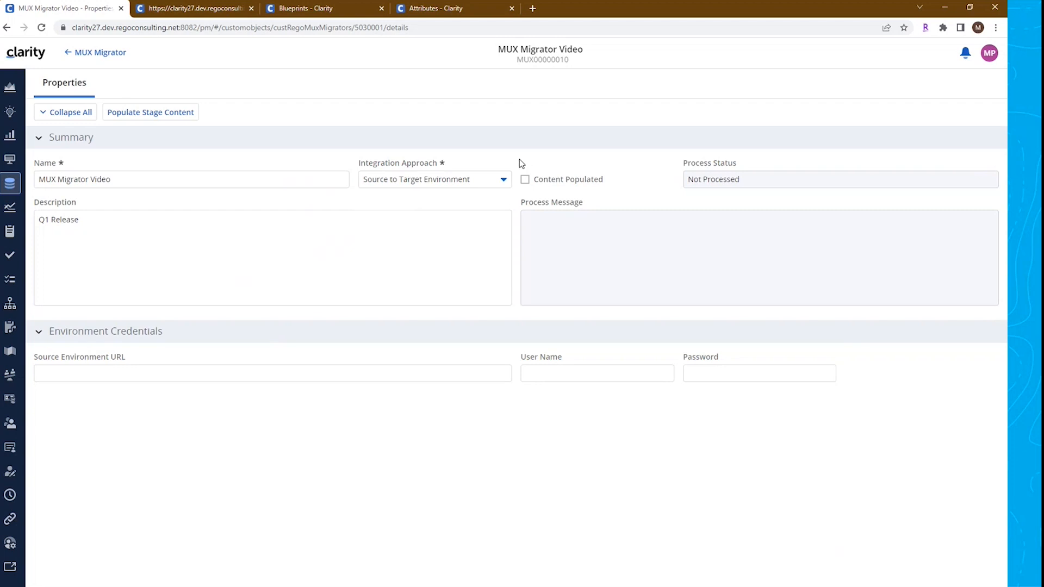
drag(519, 162, 733, 226)
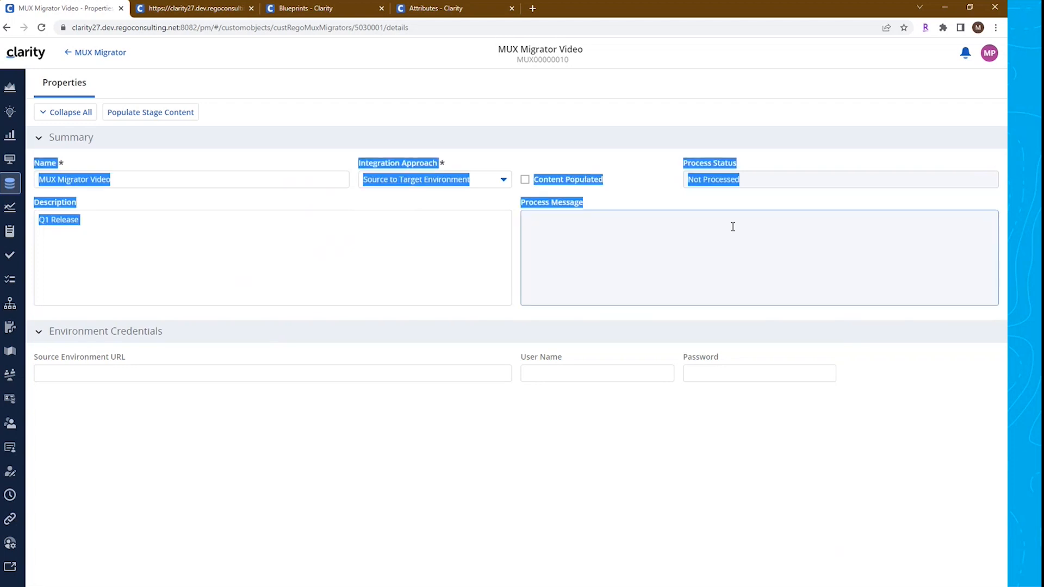
click(732, 227)
triple_click(574, 180)
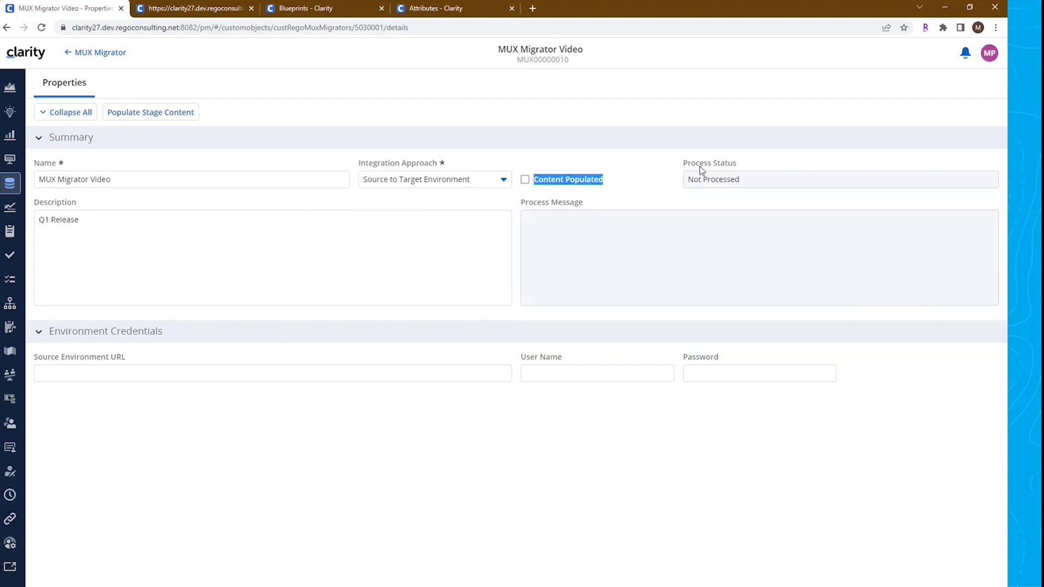
double_click(699, 164)
double_click(563, 204)
click(634, 266)
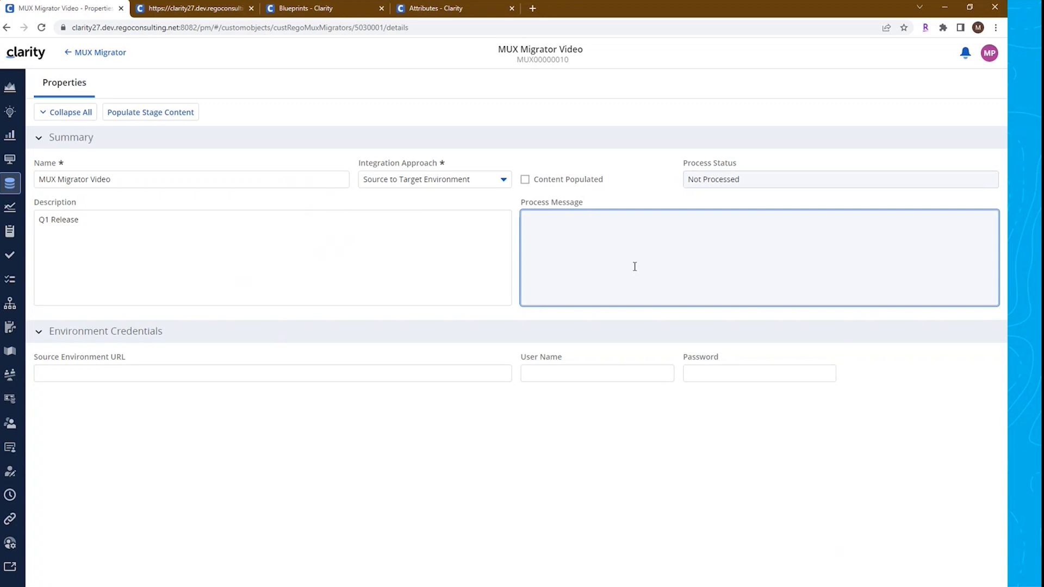
drag(605, 182, 539, 182)
click(540, 183)
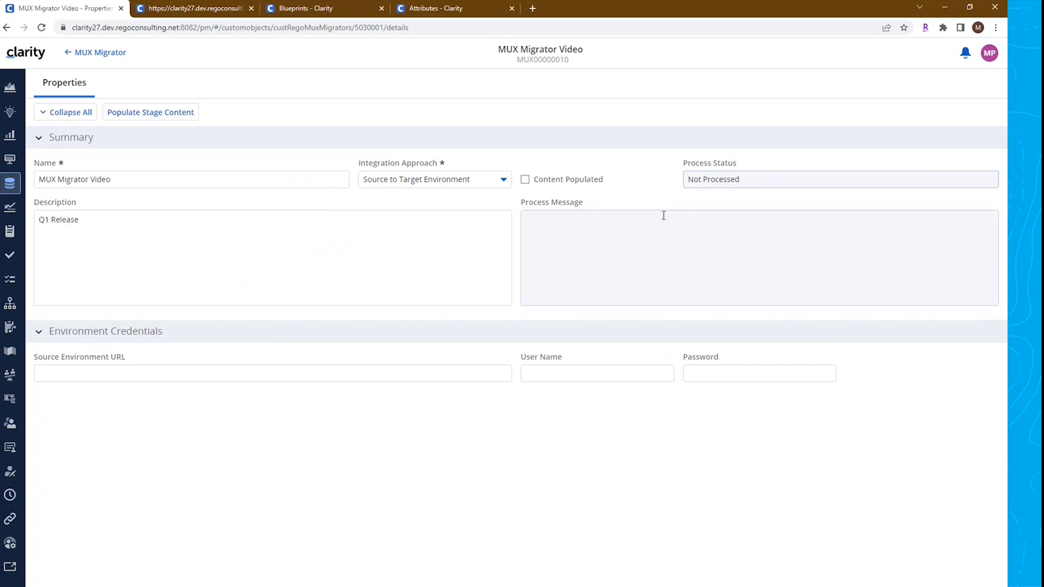
click(743, 270)
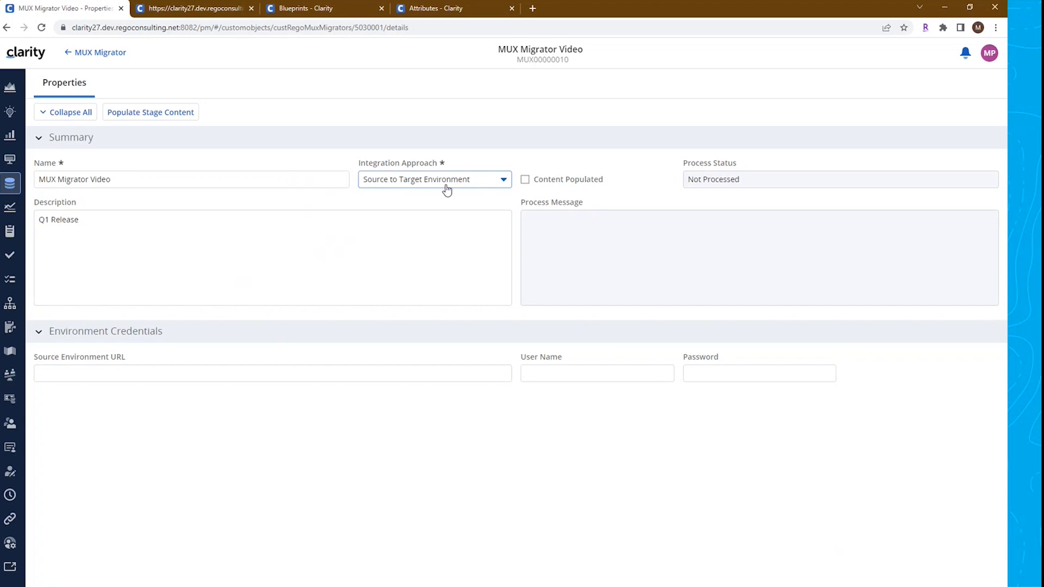
Examine the Environment Credentials fields for the source environment
click(91, 374)
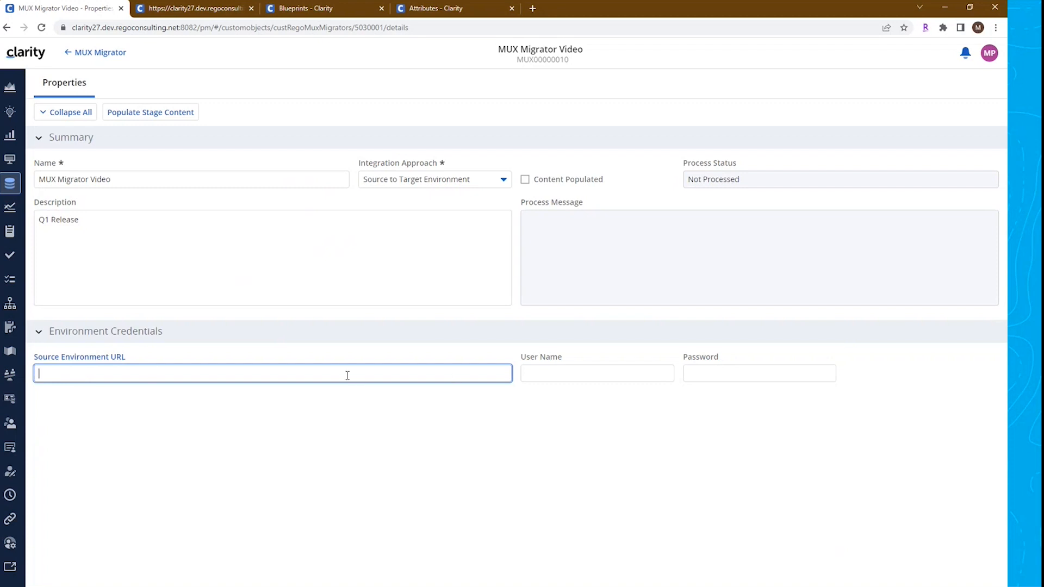
click(563, 374)
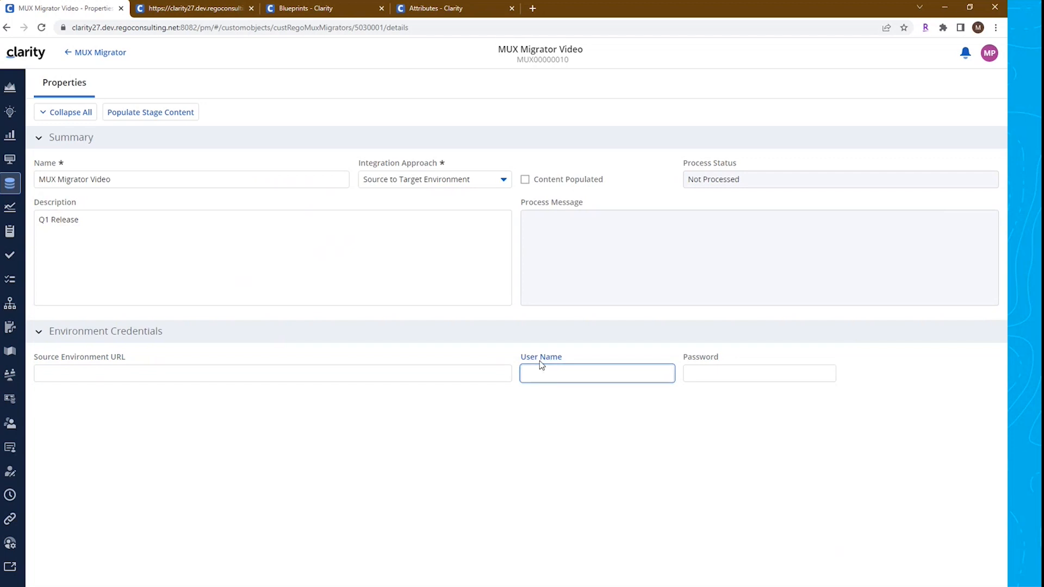
click(629, 462)
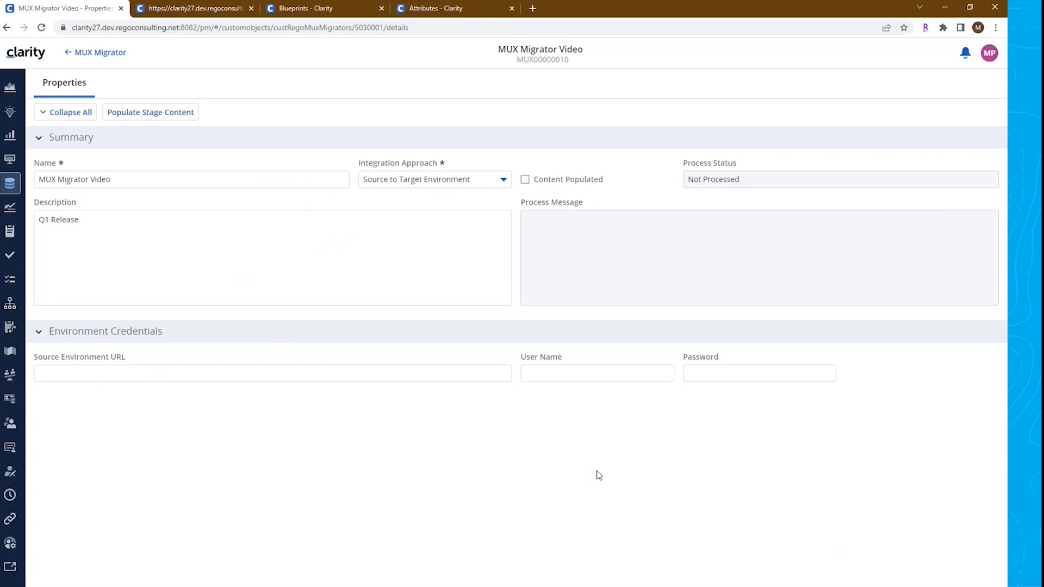
click(567, 375)
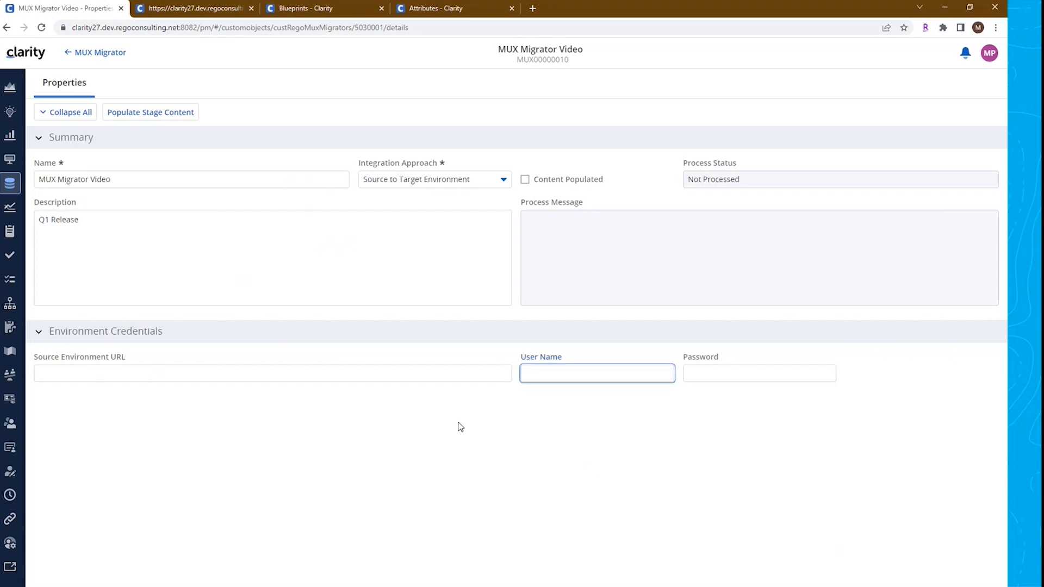
click(519, 466)
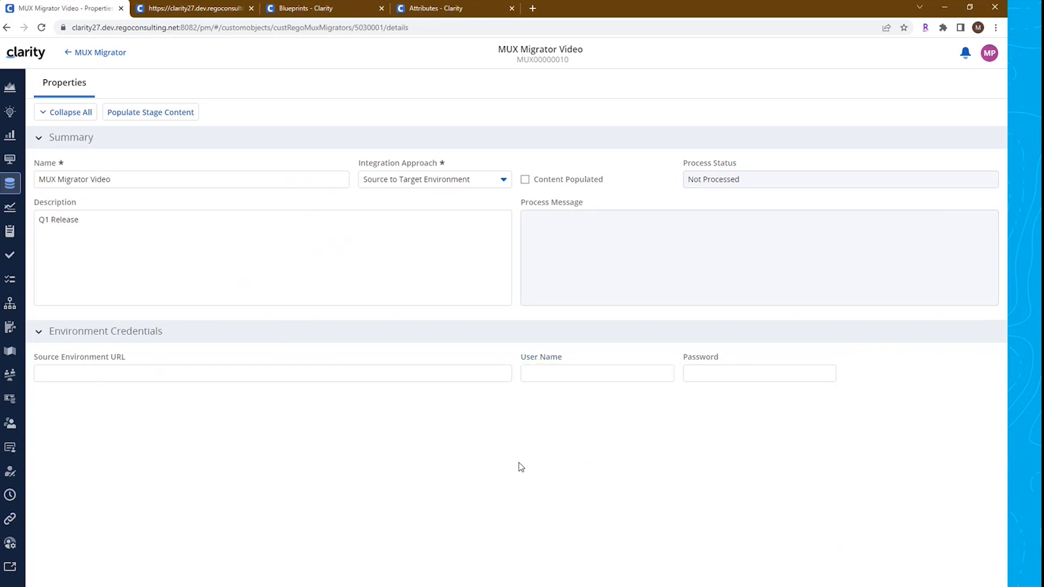
click(697, 372)
drag(687, 360, 720, 364)
click(682, 429)
click(704, 375)
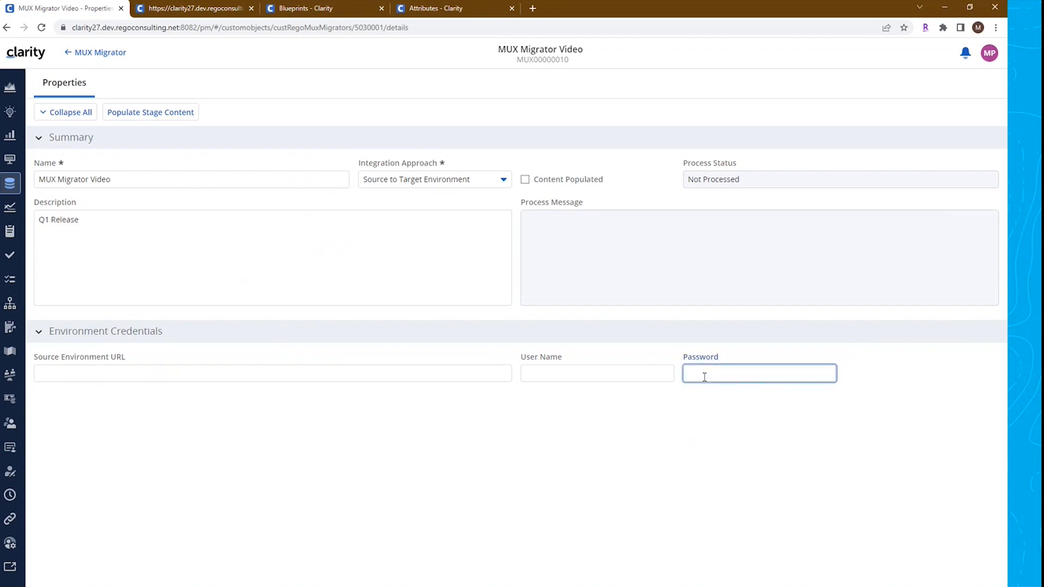
click(713, 419)
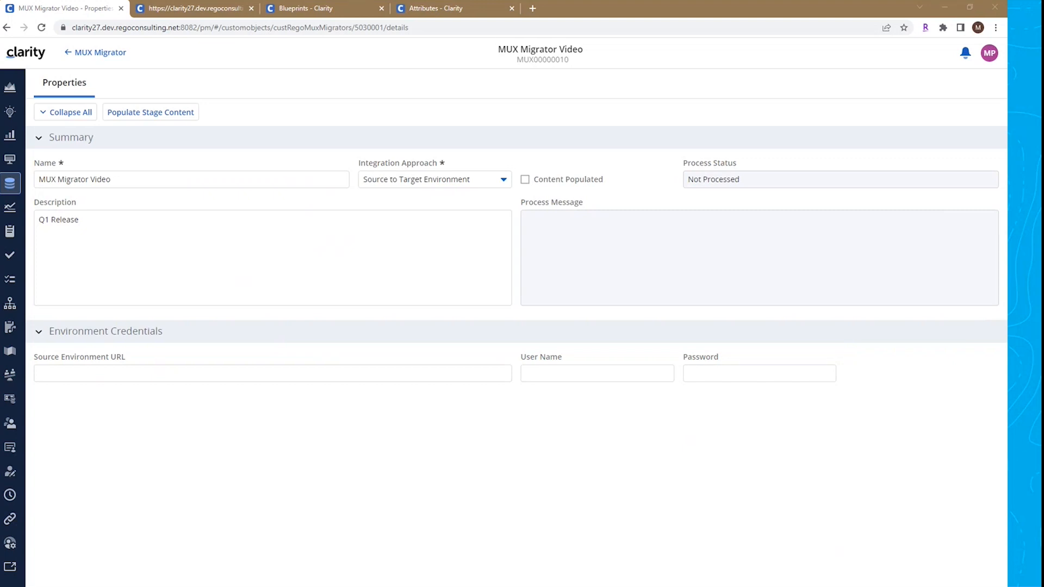
click(195, 375)
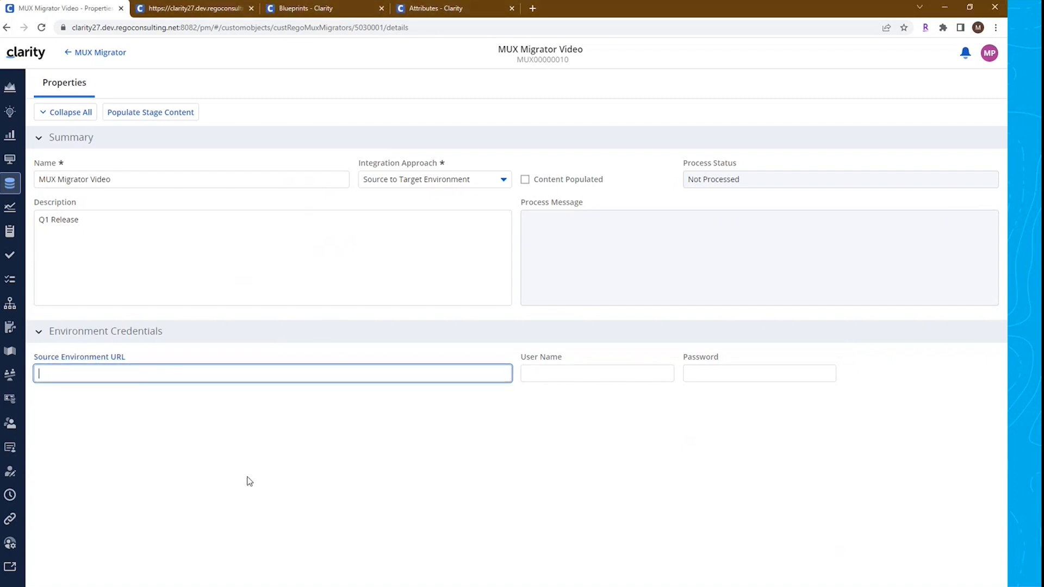
text(https://opp03.poc.regoconsulting.net:8082/)
click(242, 458)
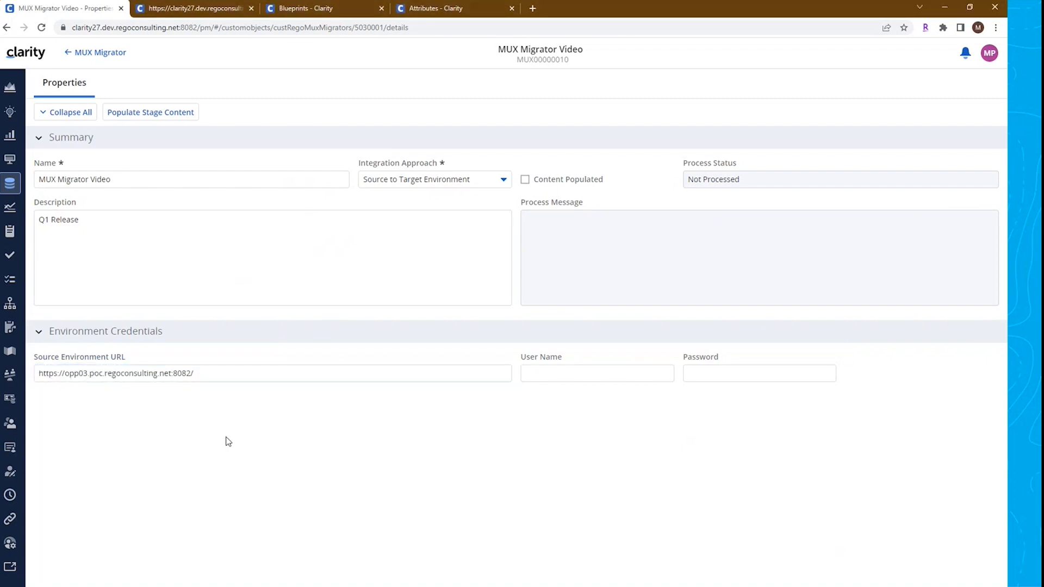
click(230, 373)
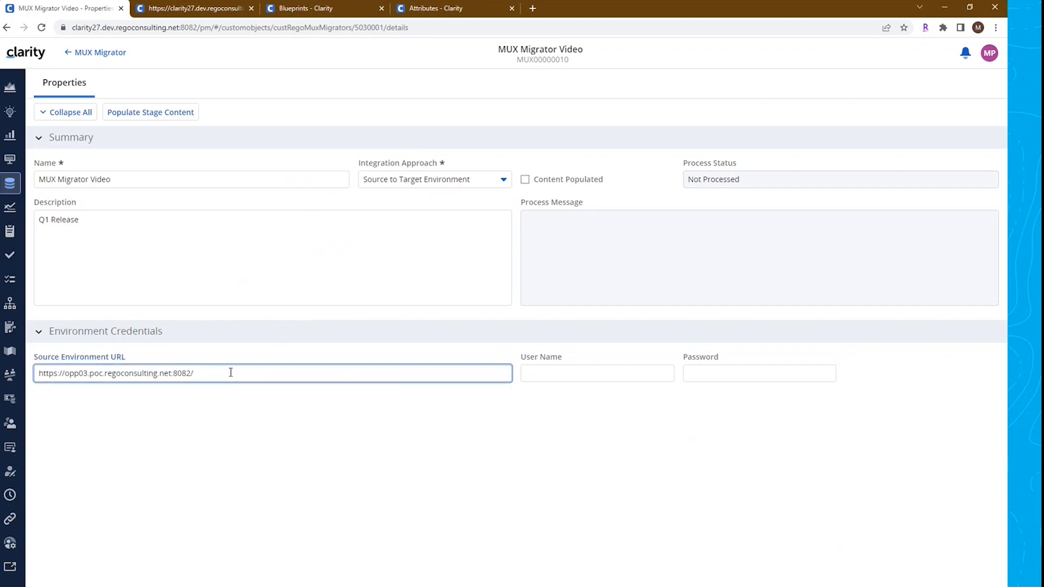
click(338, 466)
click(544, 378)
click(544, 378)
click(725, 373)
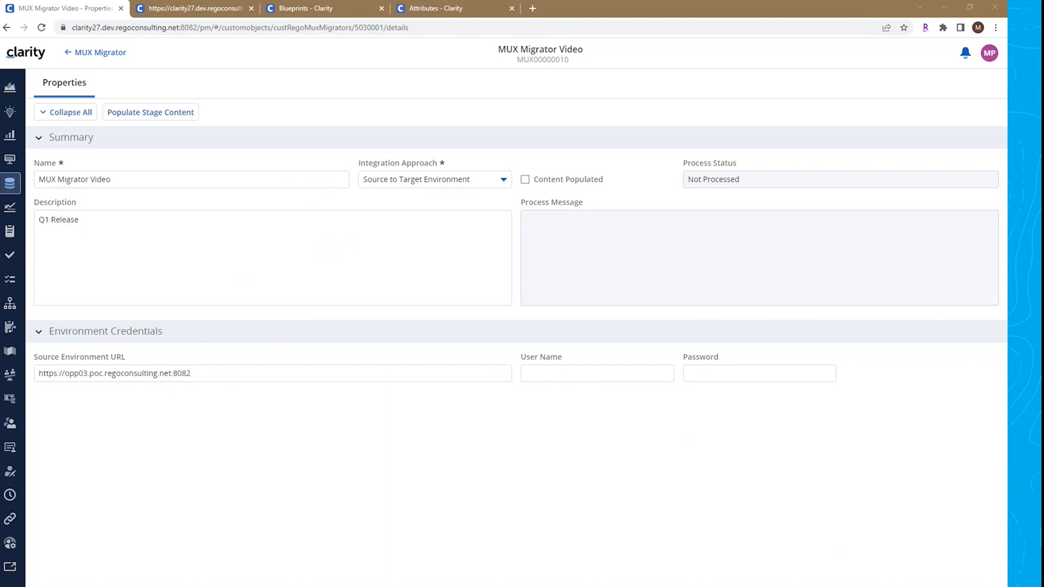
Enter clarity_user as the User Name and fill in the account password
click(573, 373)
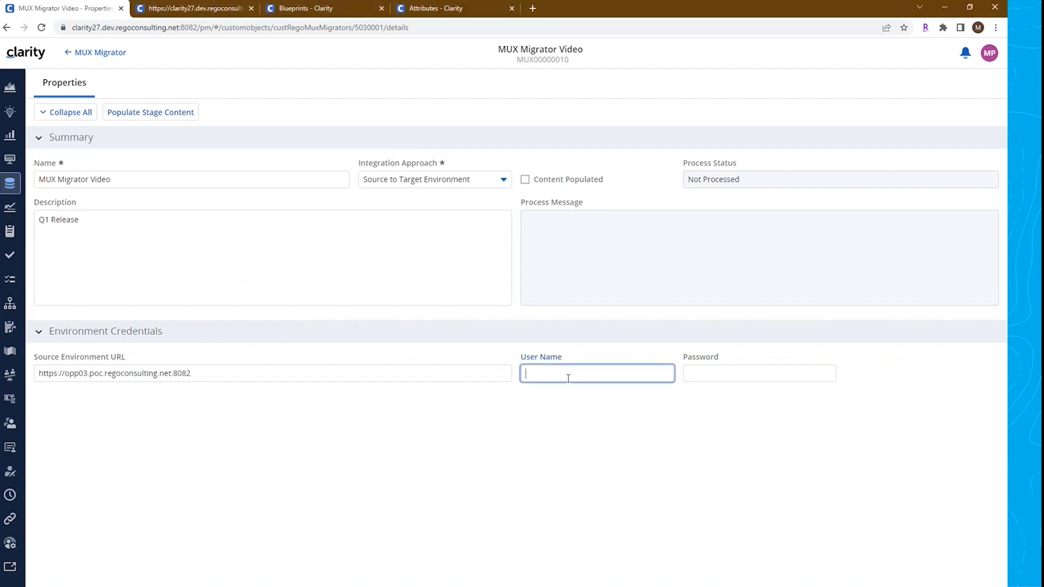
text(clarity_user)
key(Tab)
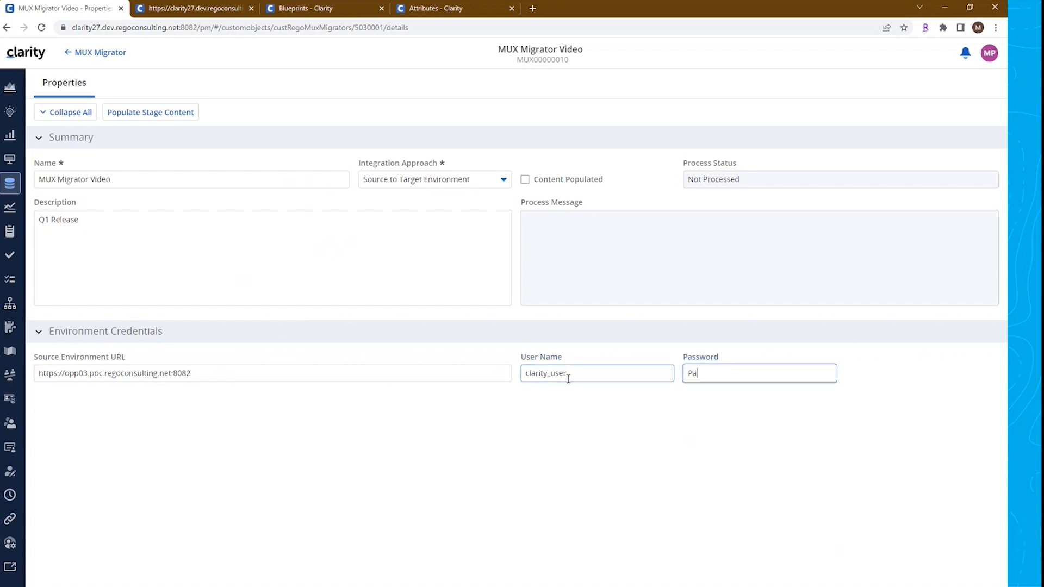
text(Password123)
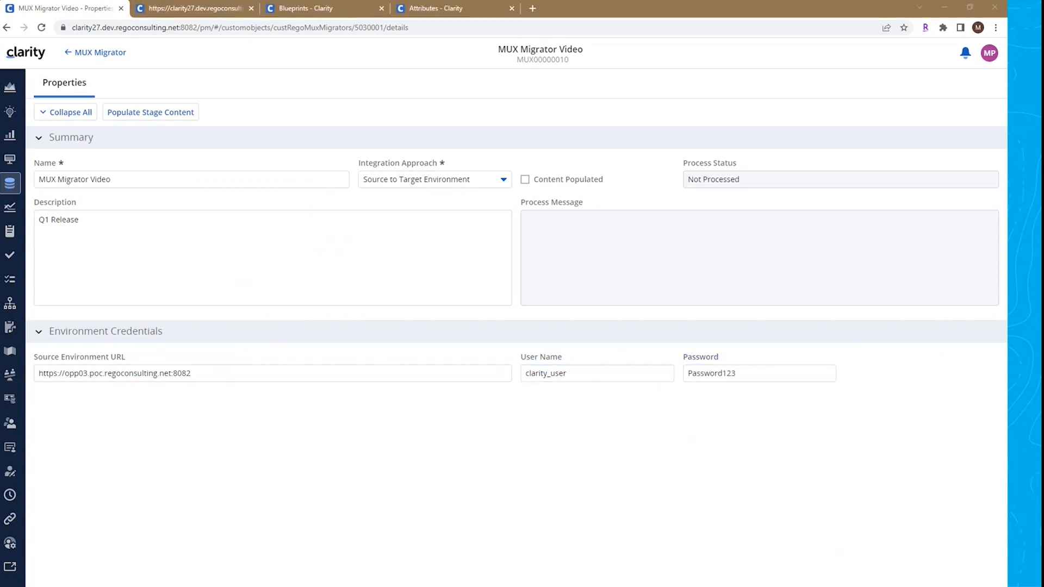
click(664, 502)
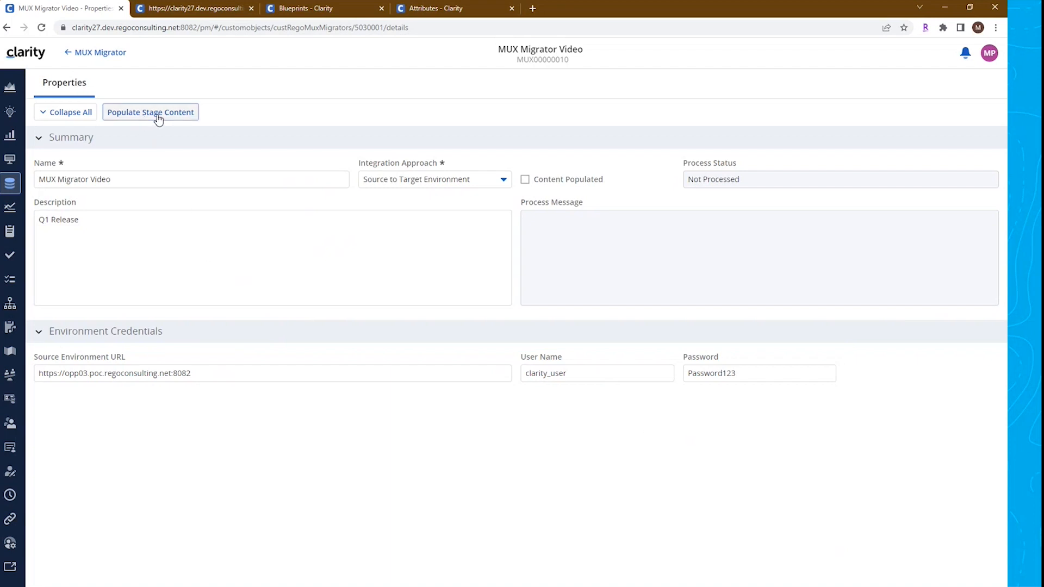
click(201, 373)
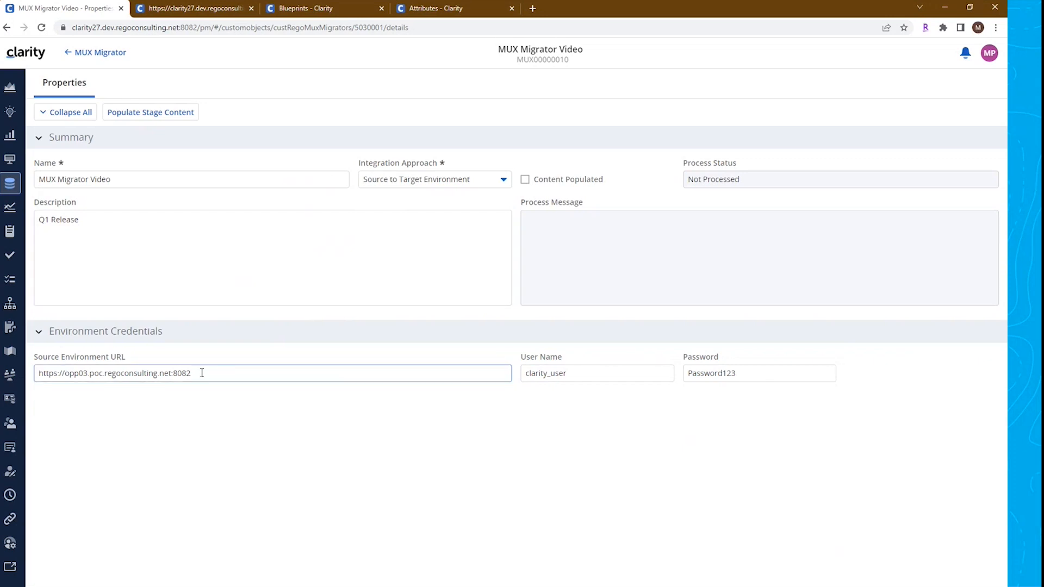
drag(201, 373, 37, 377)
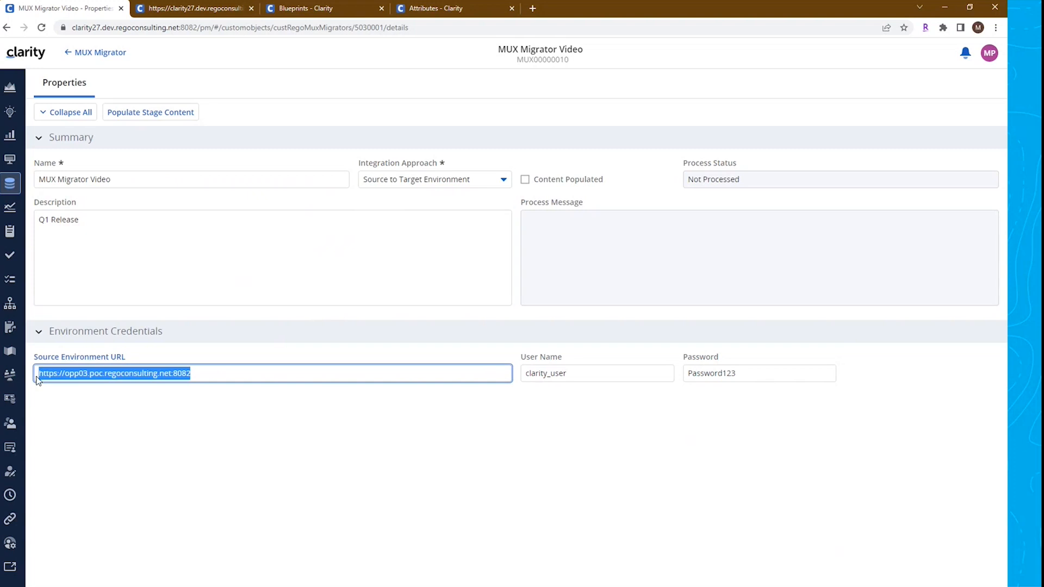
click(178, 447)
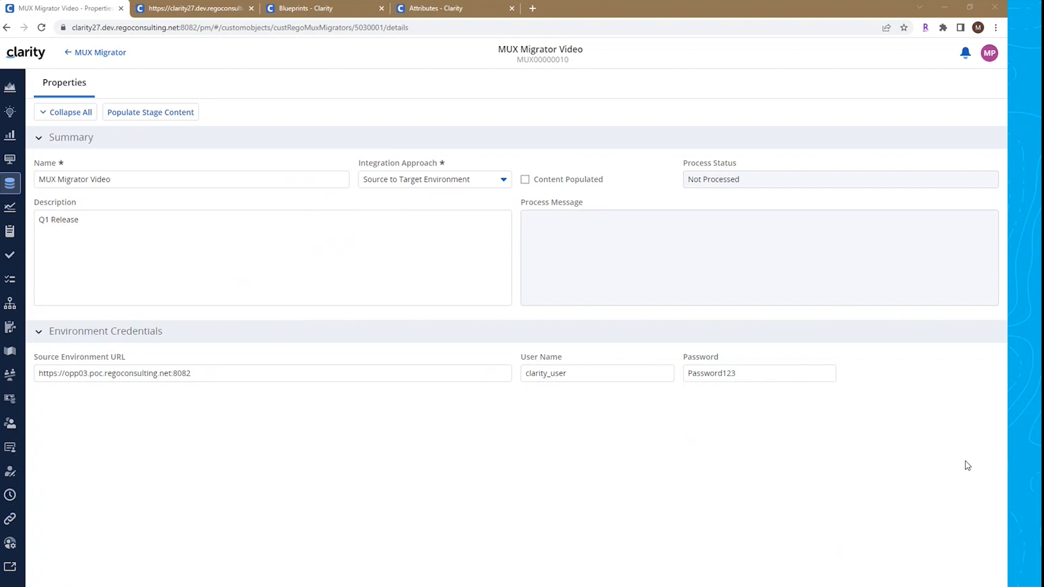
Reload the MUX Migrator record and review the populated stage content, process message and available Actions
click(43, 27)
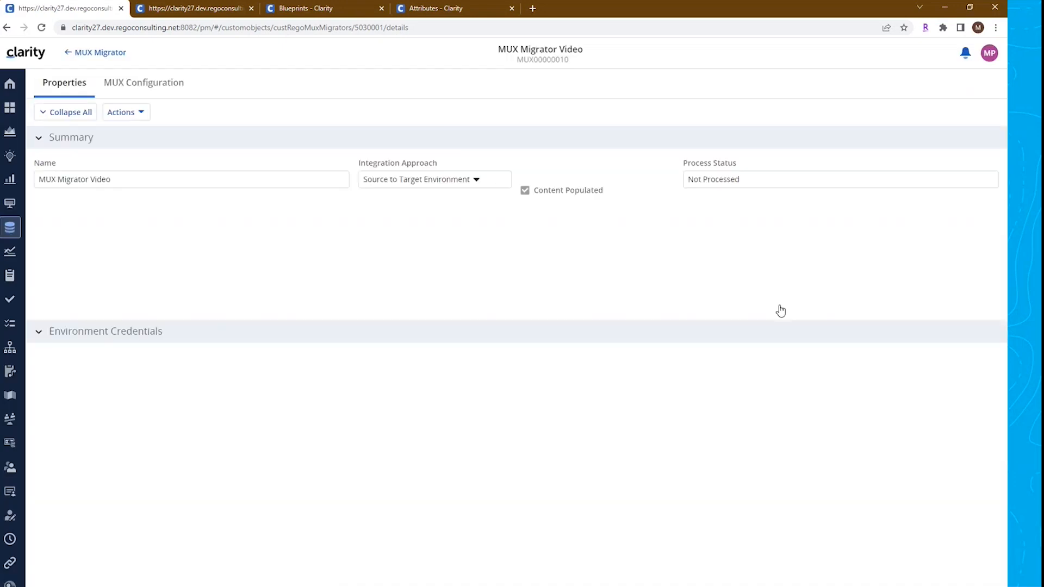
triple_click(586, 183)
drag(753, 240, 529, 220)
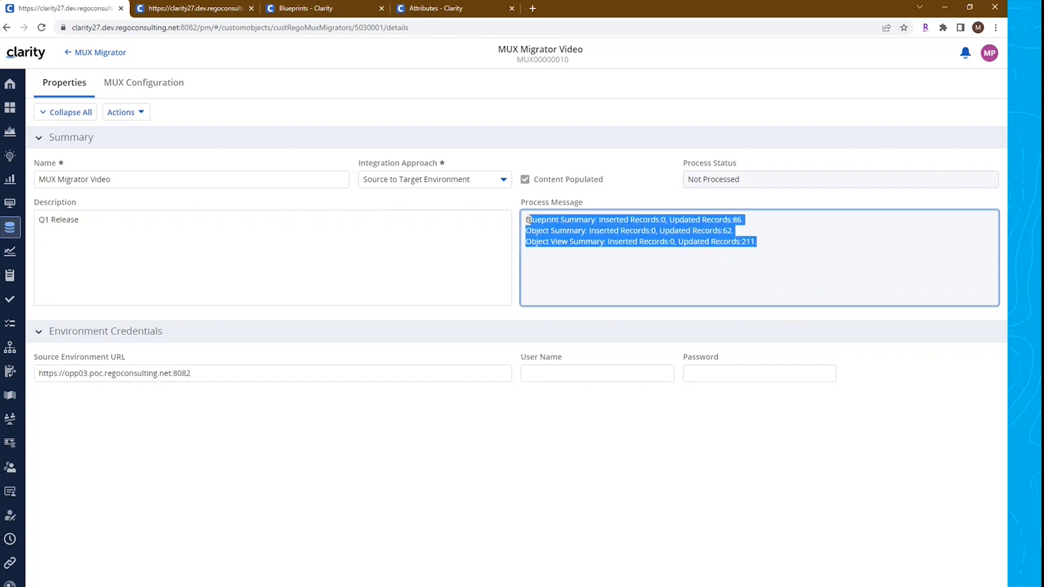
click(632, 270)
click(156, 373)
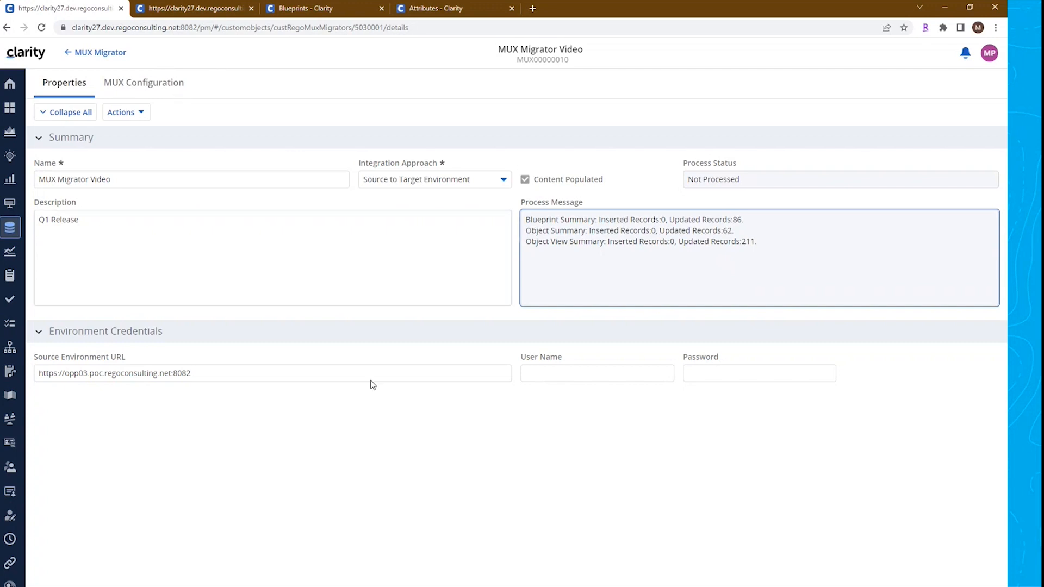
click(141, 116)
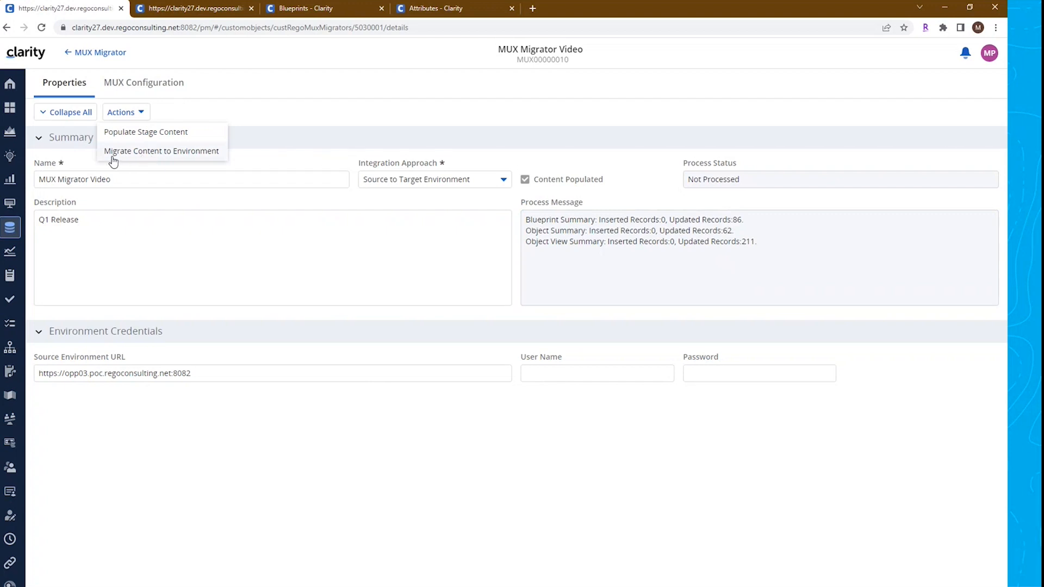
click(377, 423)
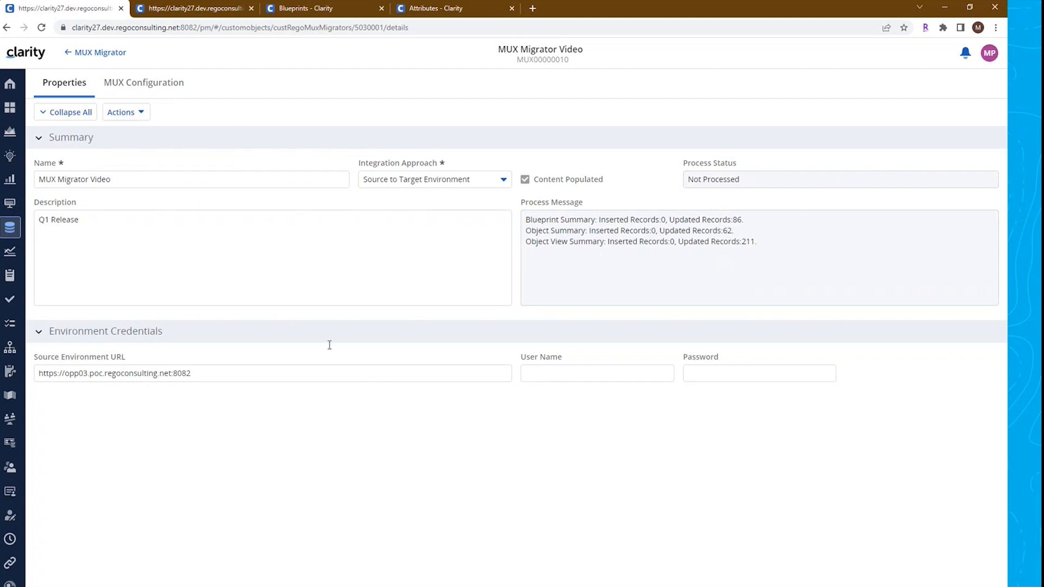
Open MUX Configuration and add a content row of type Blueprint for the Project object
click(159, 86)
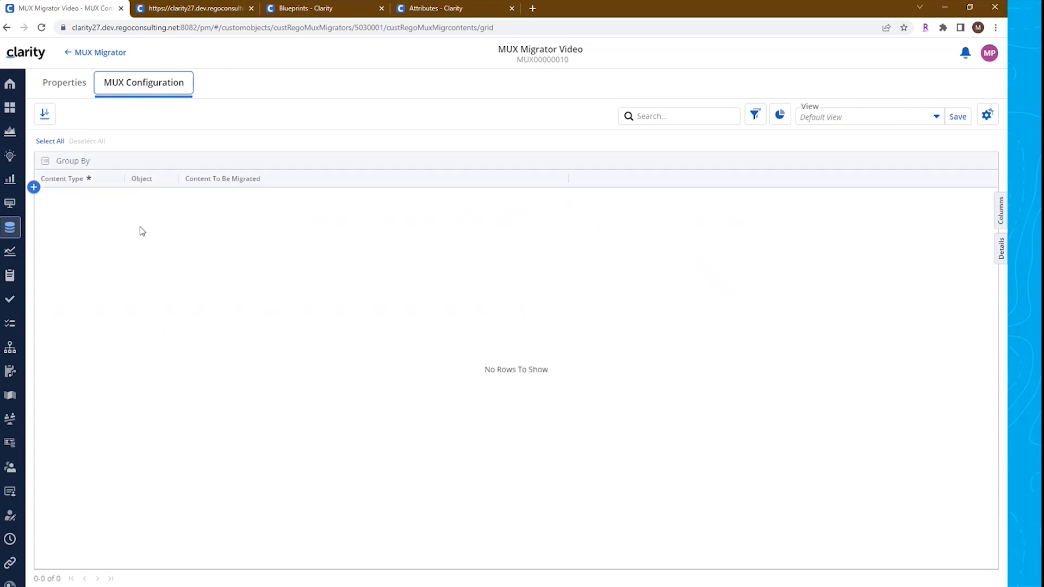
click(34, 187)
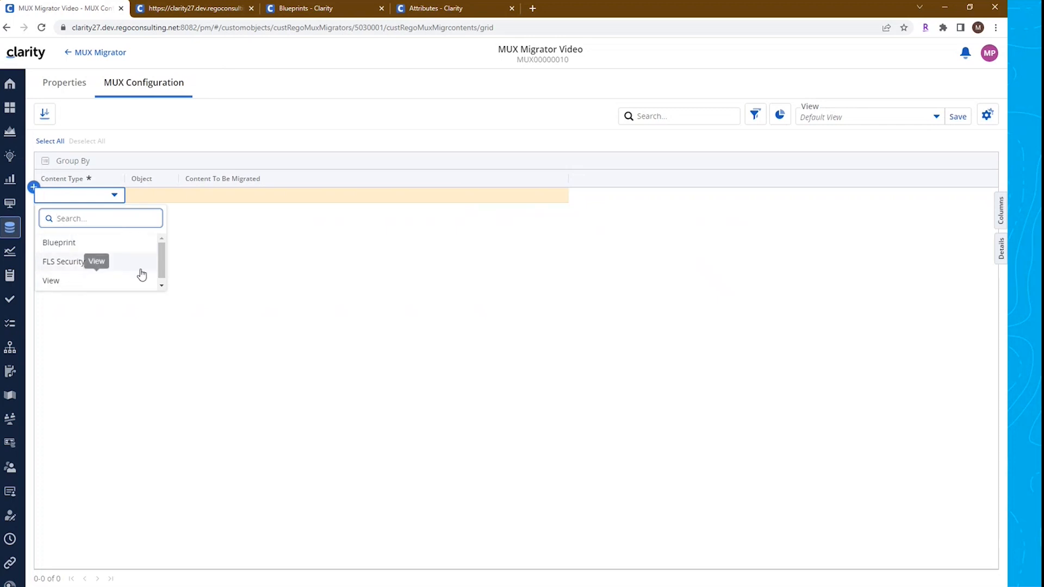
click(113, 247)
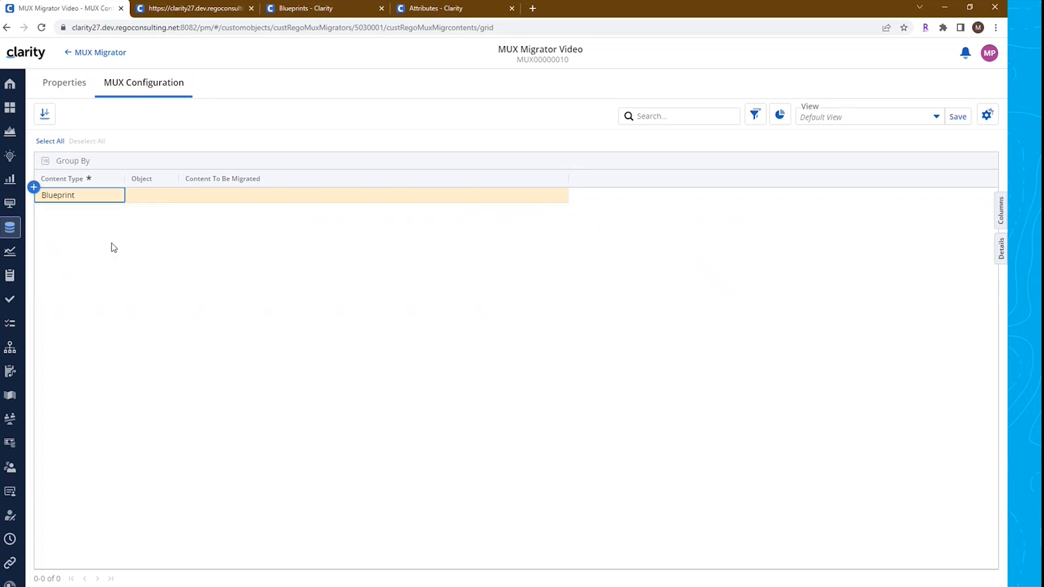
click(153, 195)
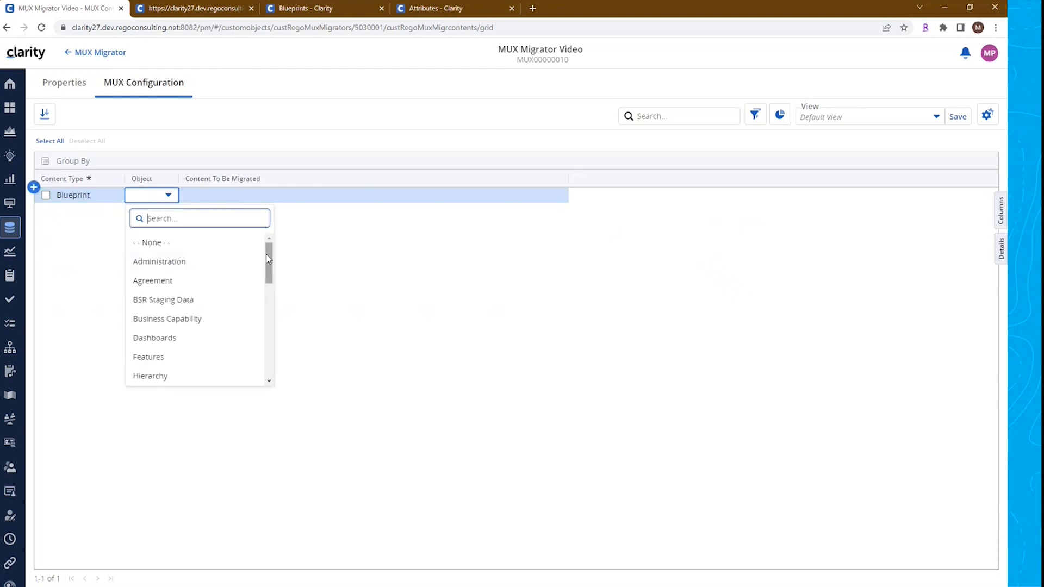
drag(271, 265, 262, 305)
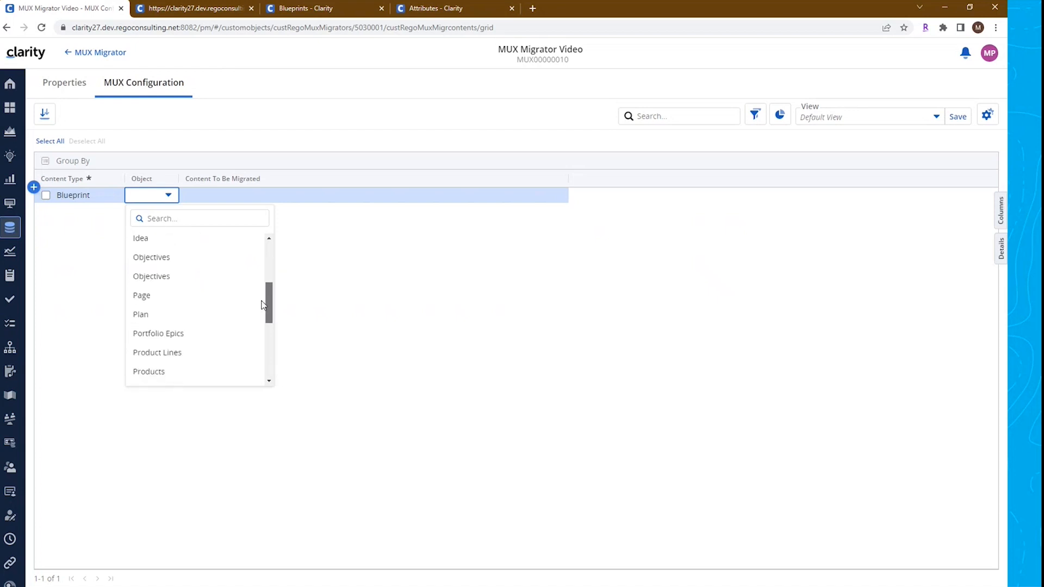
drag(262, 304, 262, 335)
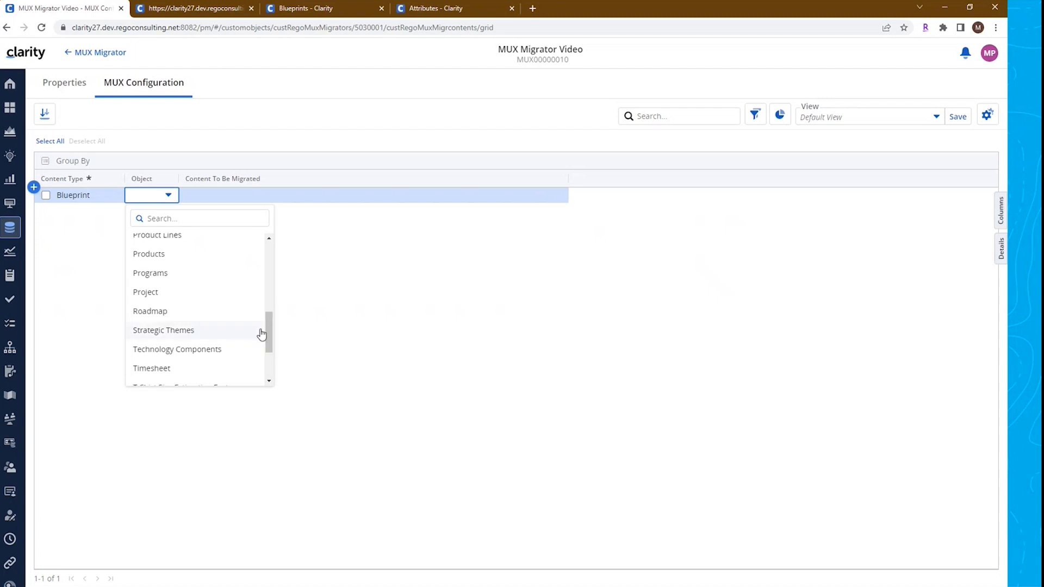
click(170, 301)
Select Project - Research as the blueprint content to be migrated
click(234, 191)
click(240, 197)
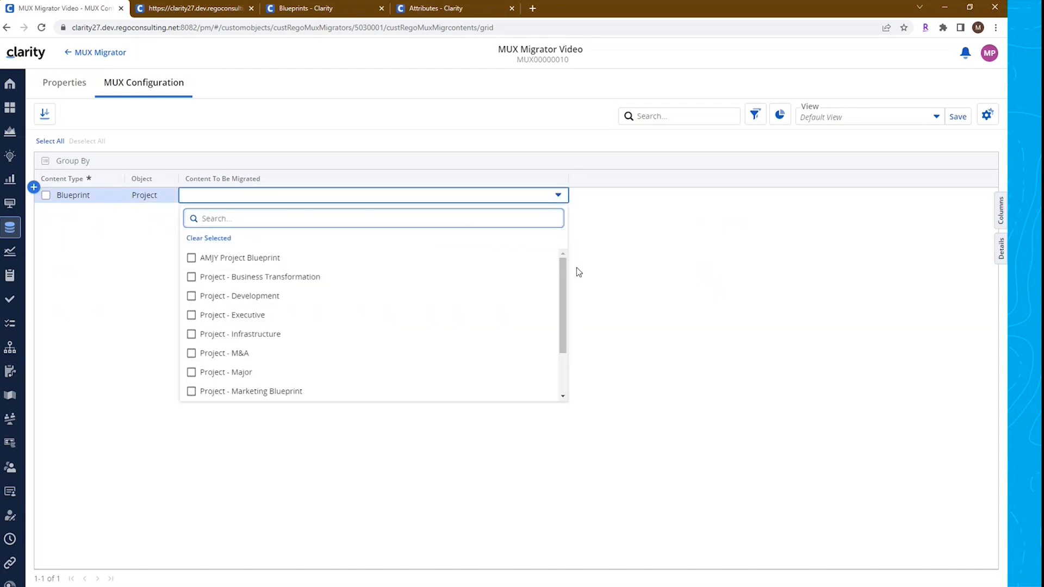
drag(562, 279, 549, 258)
scroll(534, 328, down, 2)
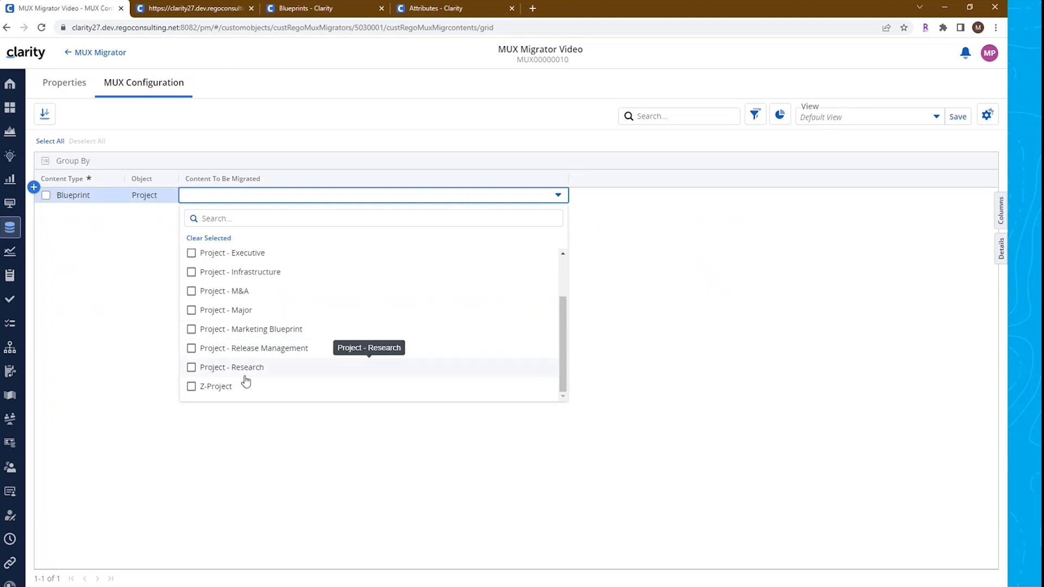
click(191, 368)
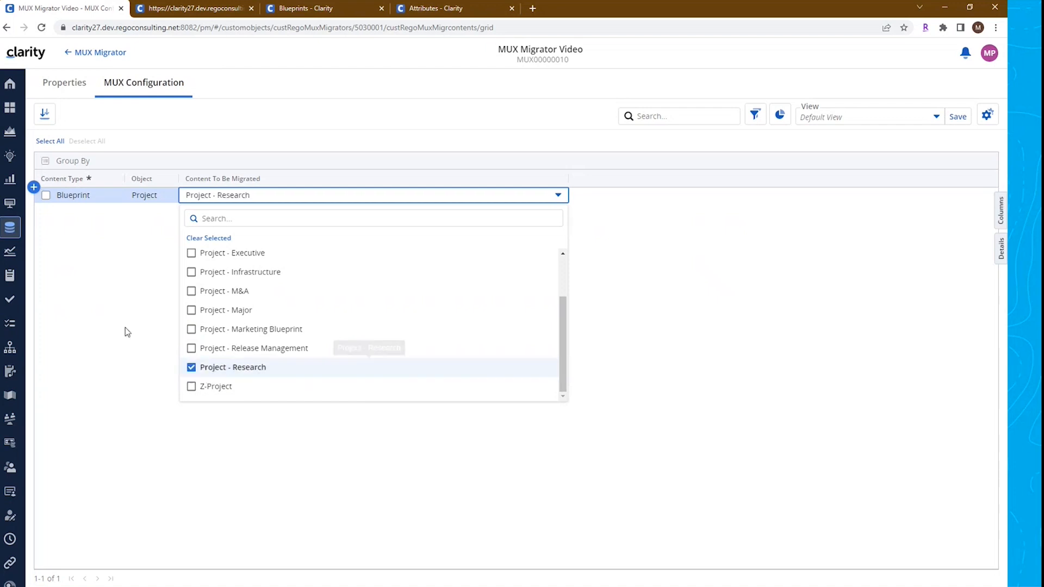
click(110, 318)
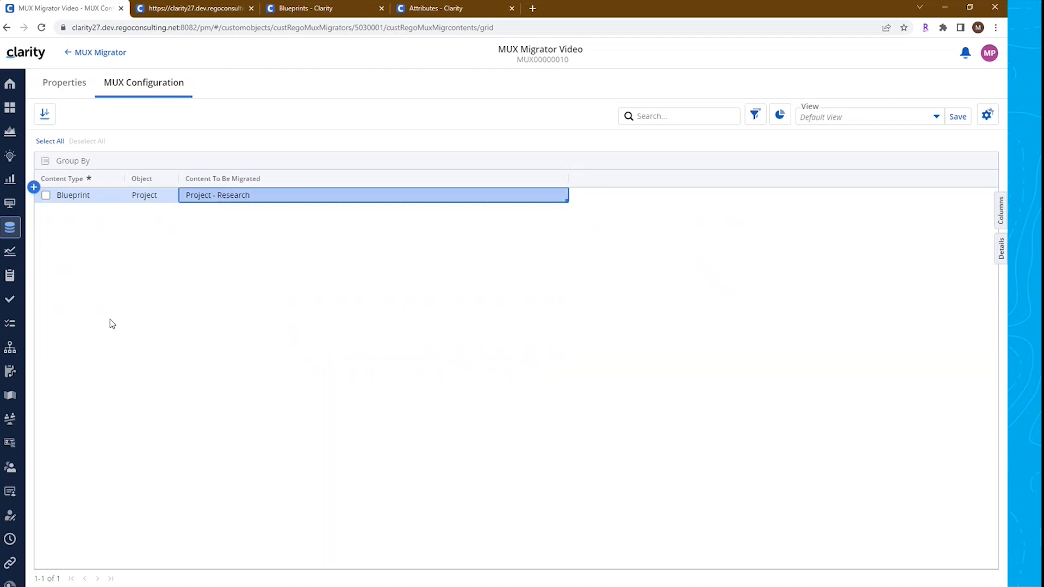
Add a content row of type View for the Project object
click(31, 189)
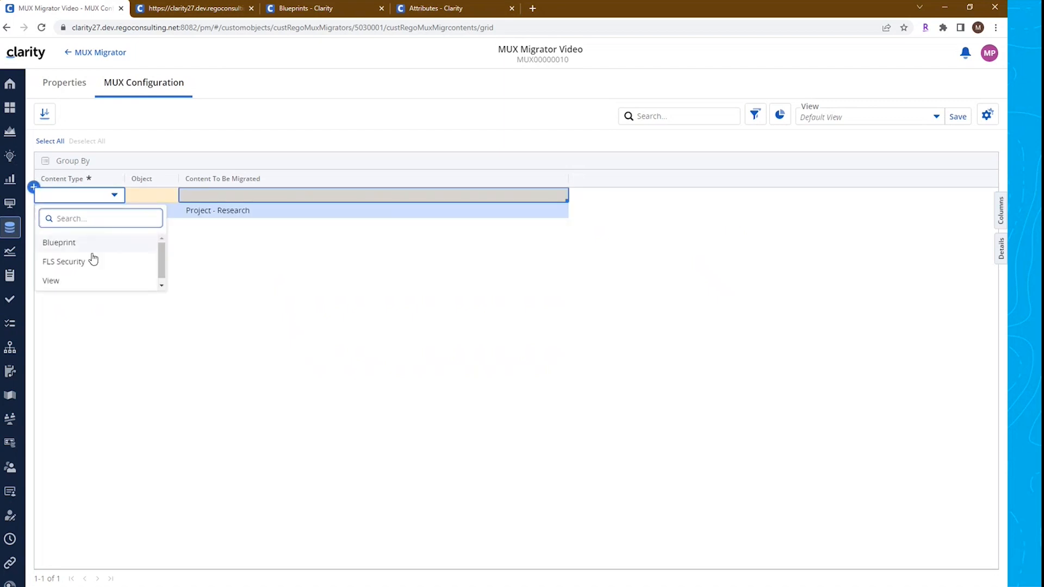
click(56, 281)
click(143, 199)
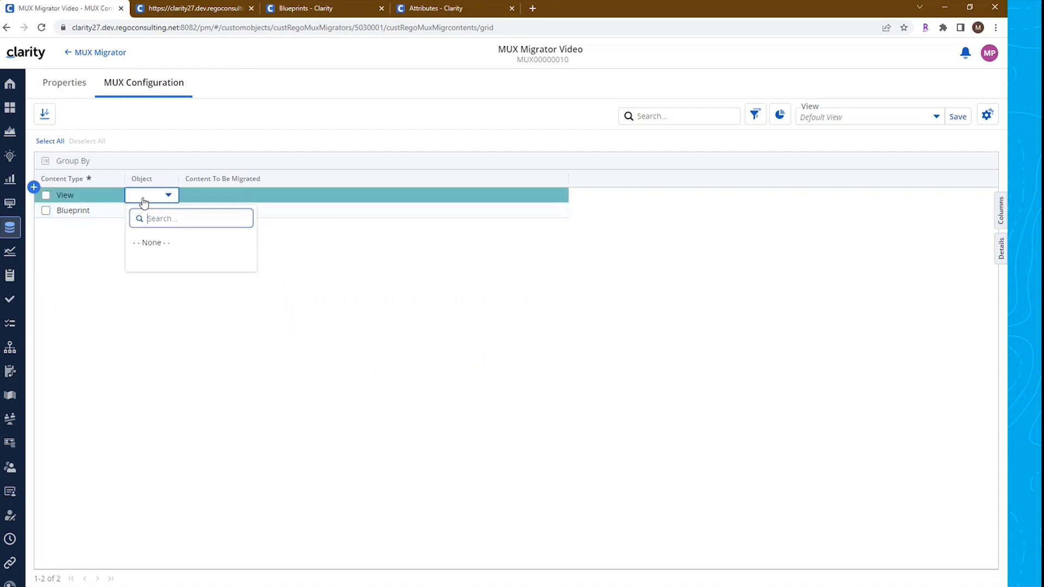
drag(293, 260, 290, 352)
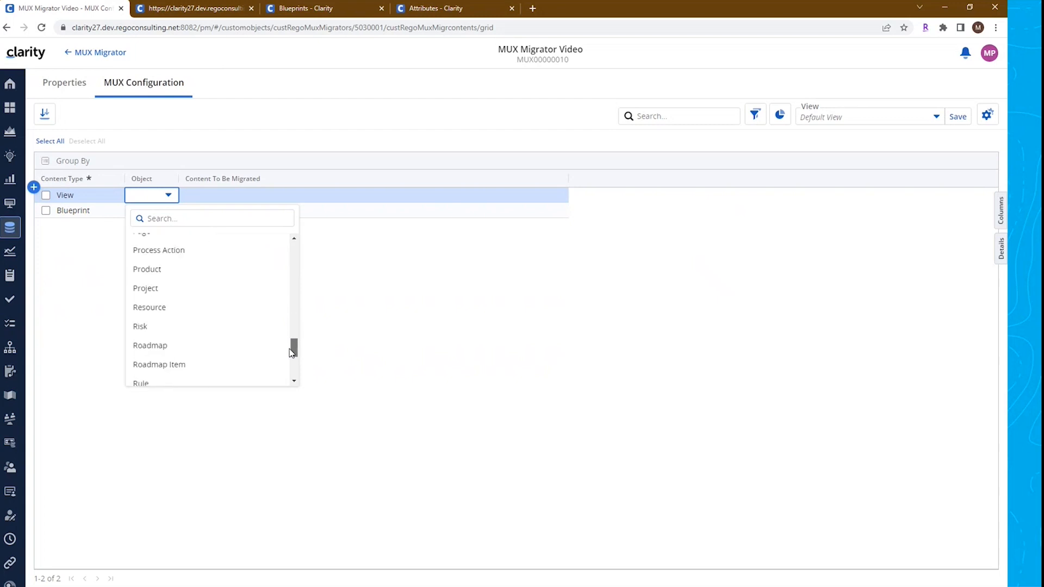
click(161, 289)
Select Active Projects Planned Cost as the view content to be migrated
click(225, 200)
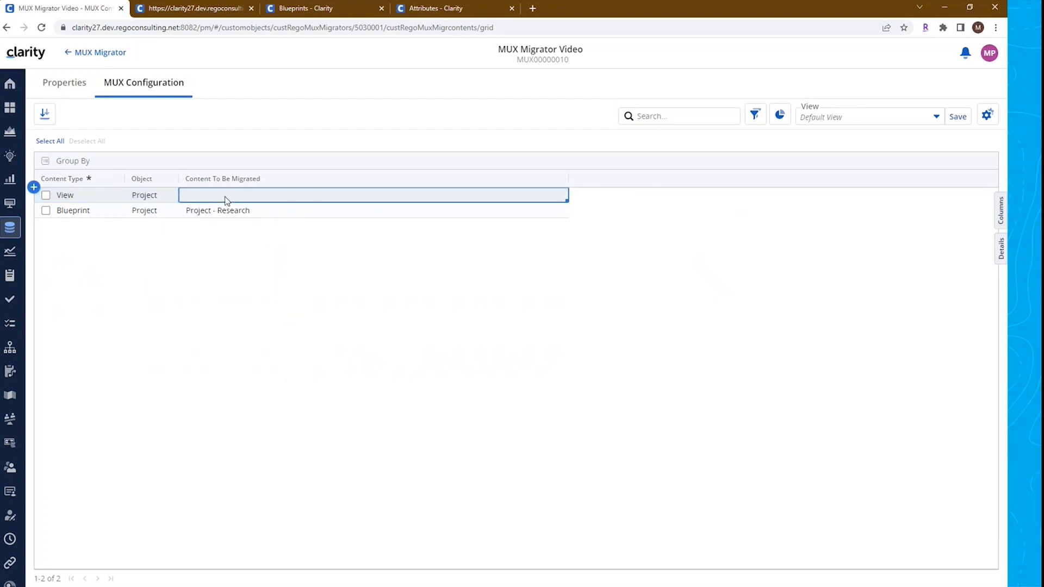
click(225, 199)
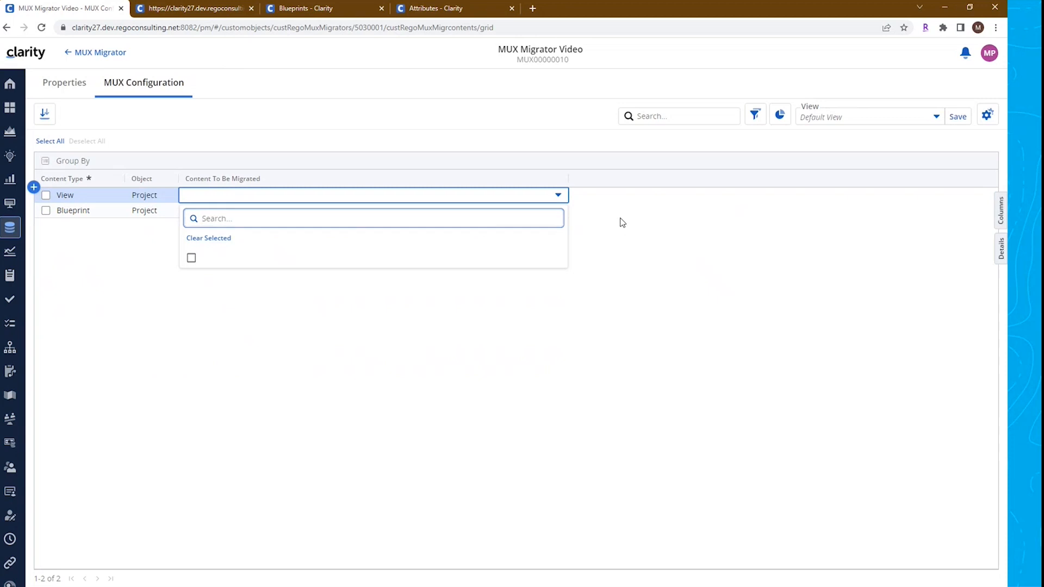
mouse_move(563, 266)
mouse_down()
mouse_move(561, 338)
mouse_move(559, 263)
mouse_up()
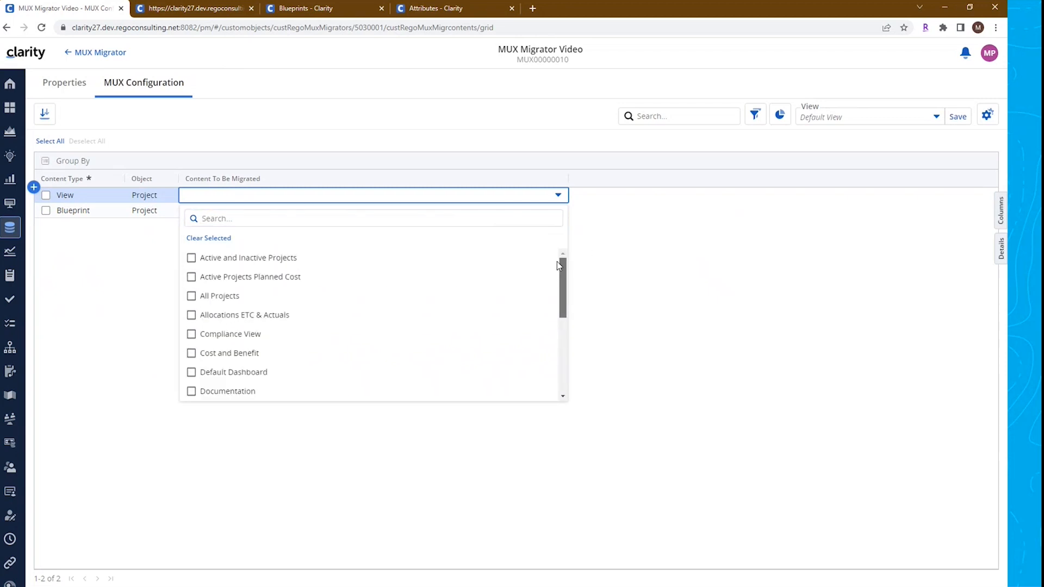
click(191, 277)
click(135, 288)
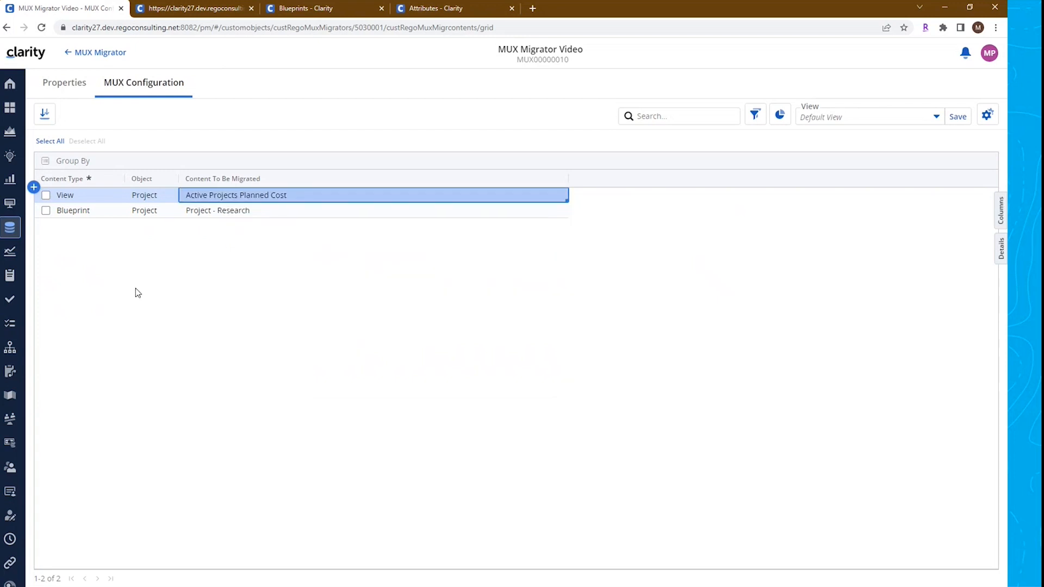
Add a content row of type FLS Security for the Roadmap object
click(33, 191)
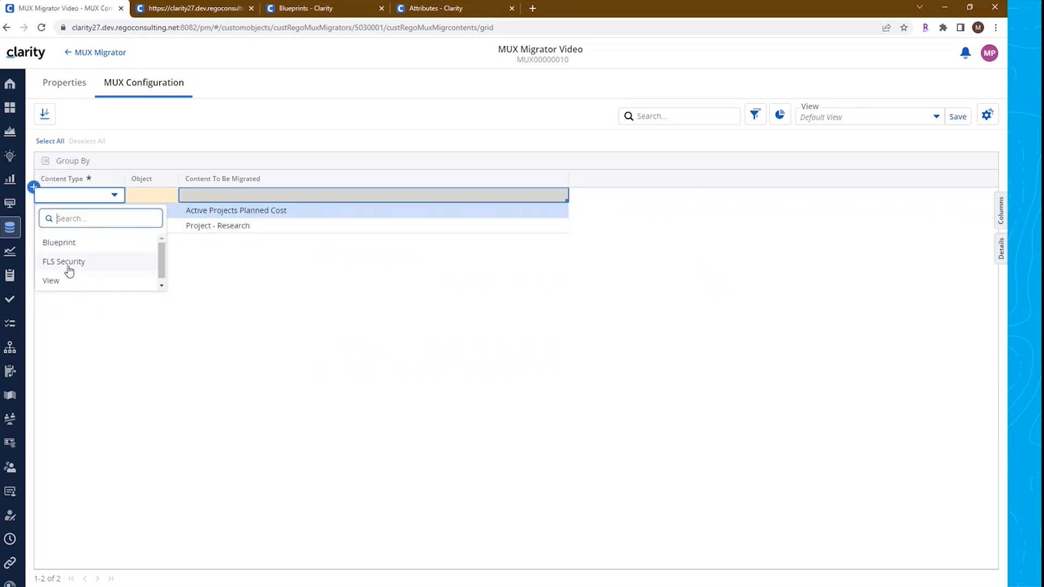
click(69, 267)
click(135, 197)
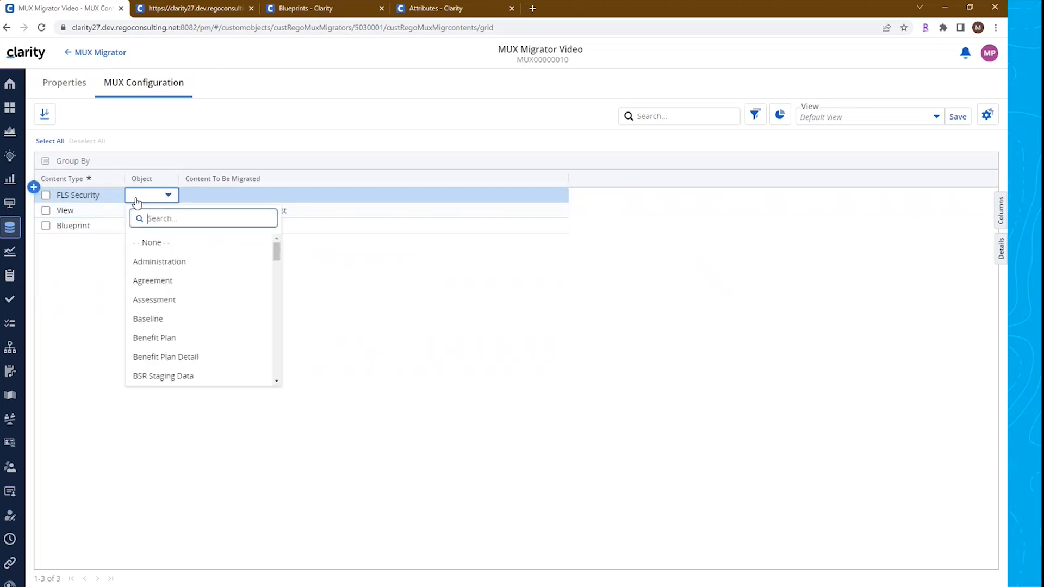
drag(276, 251, 267, 344)
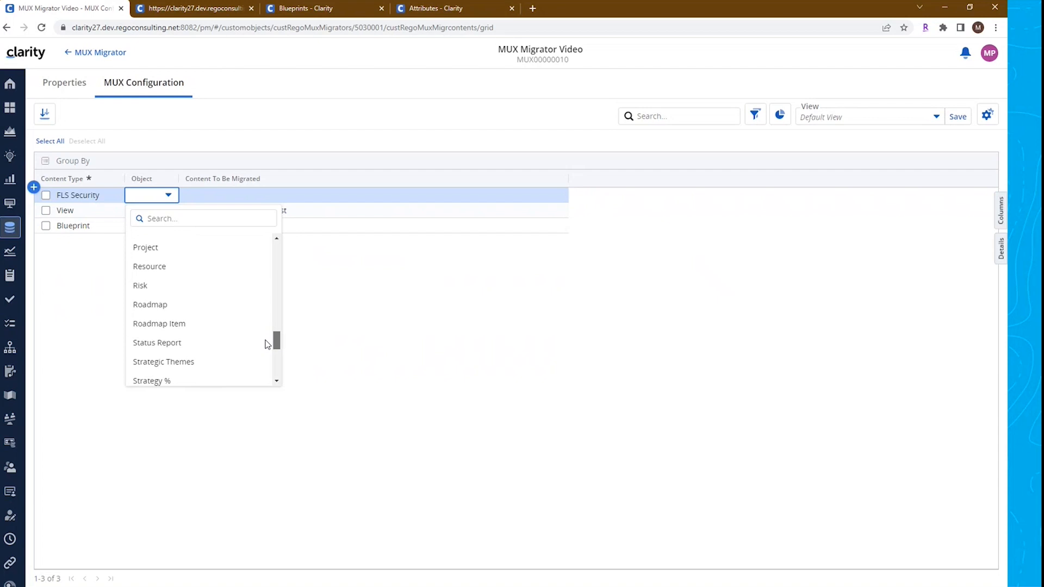
click(182, 310)
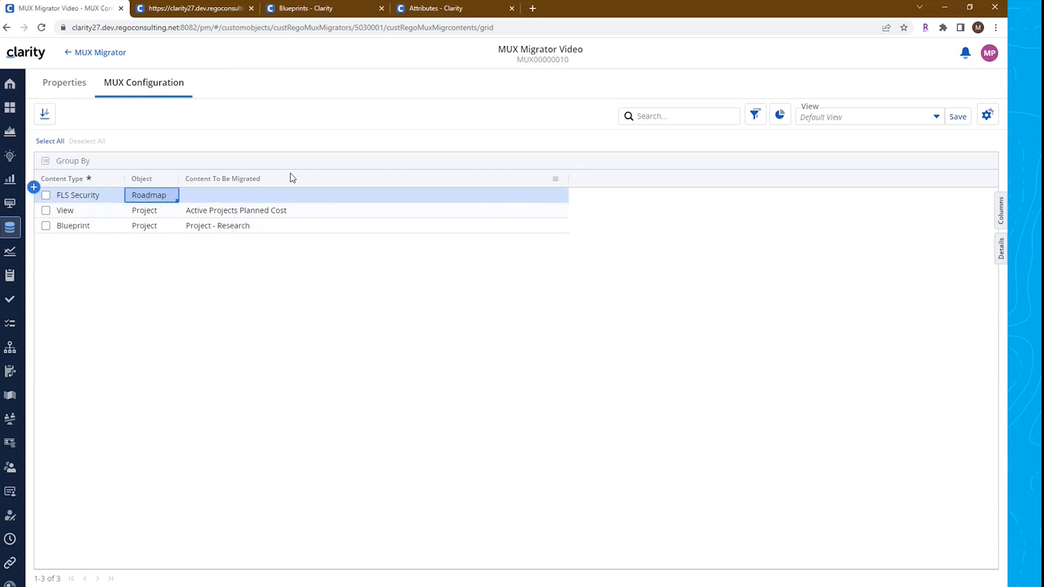
Browse the Projects, Blueprints and Attributes tabs, searching the project views for active
click(180, 11)
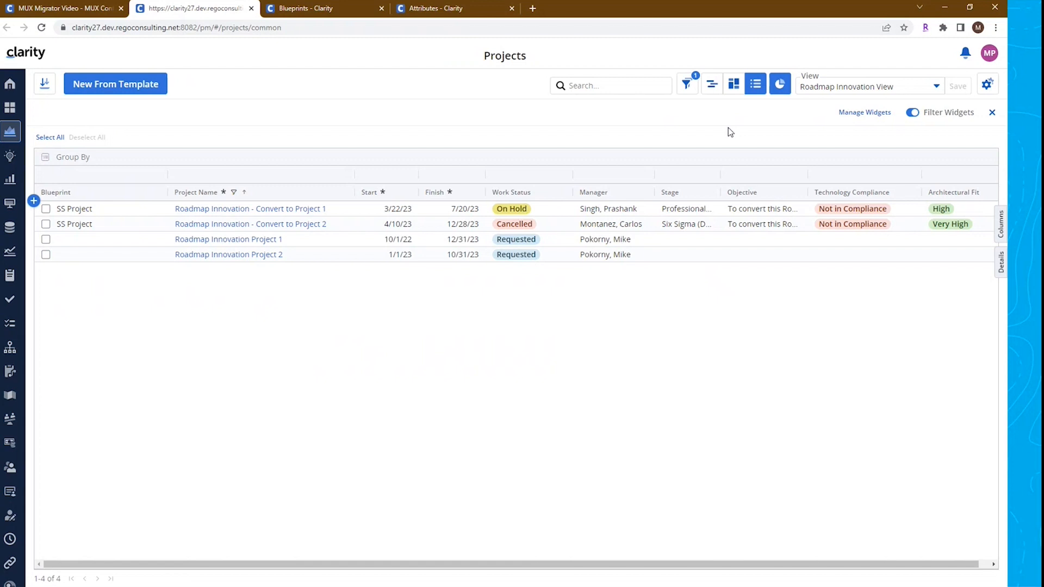
click(934, 88)
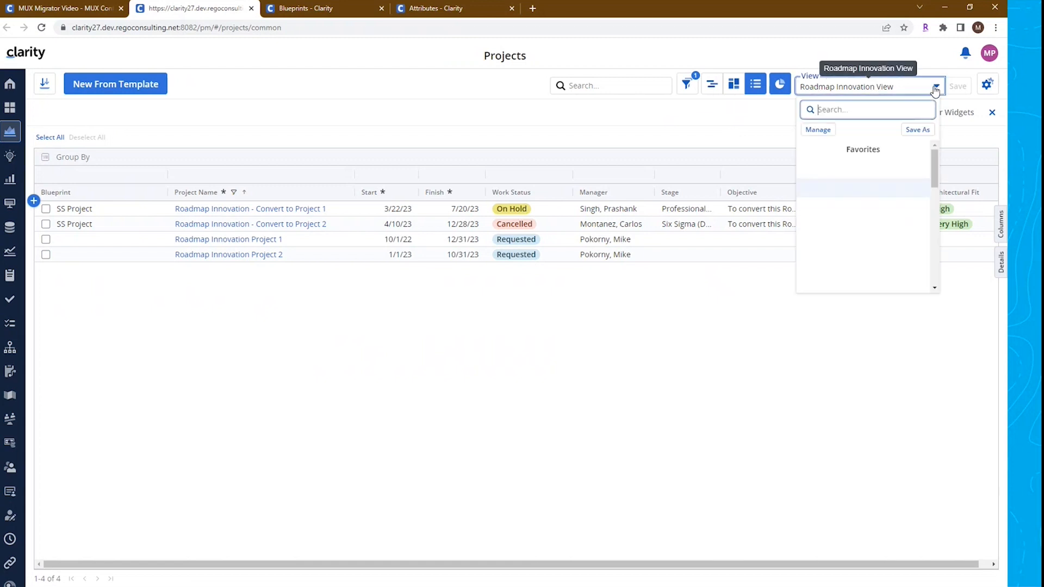
text(active)
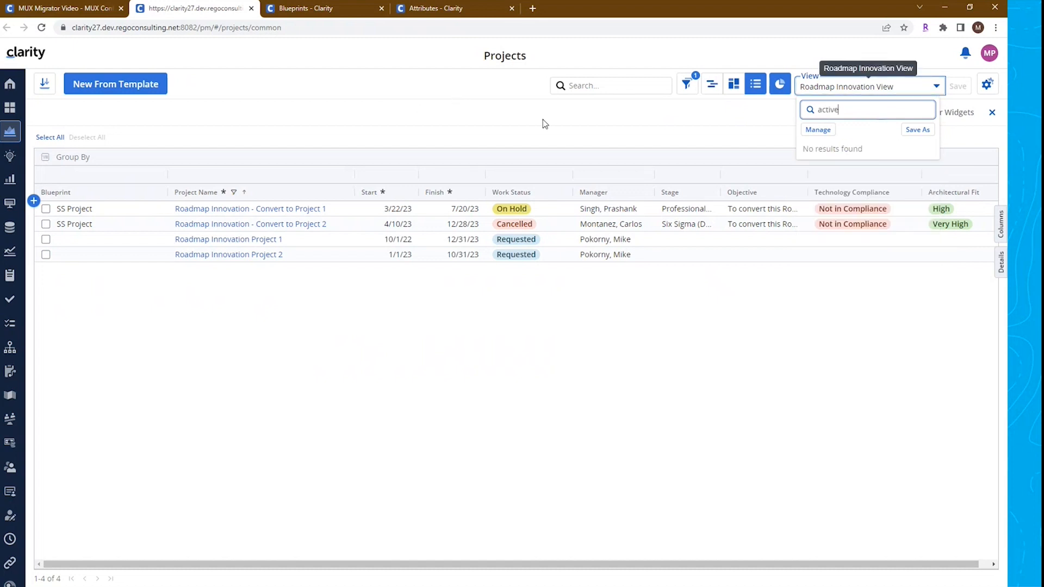
click(784, 360)
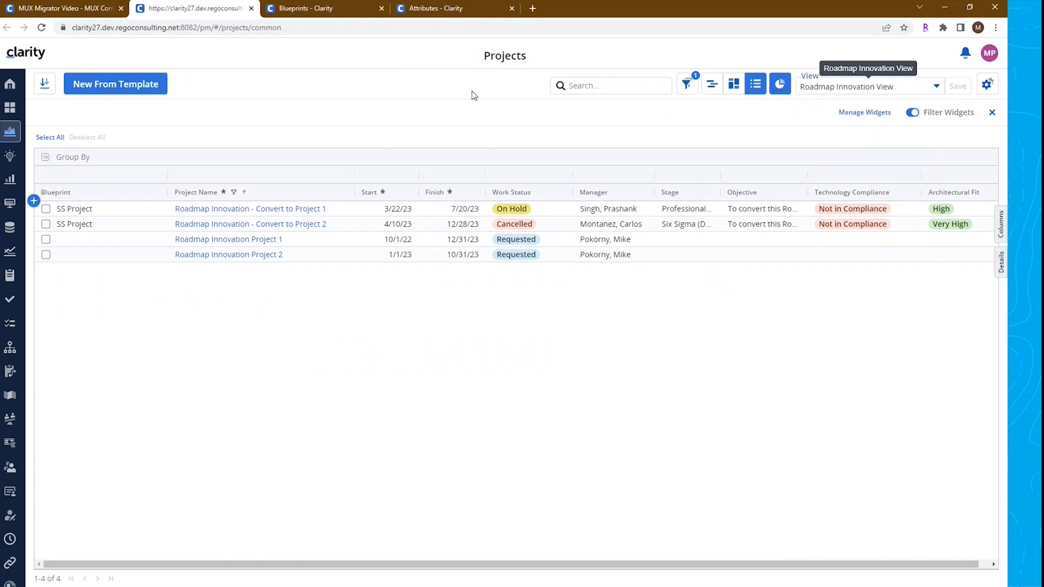
click(335, 15)
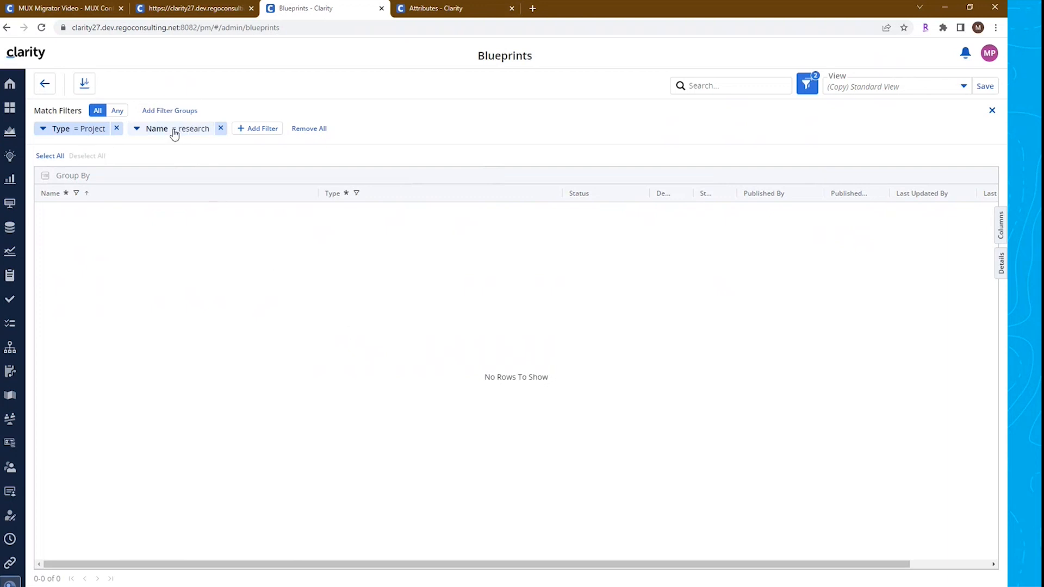
click(425, 10)
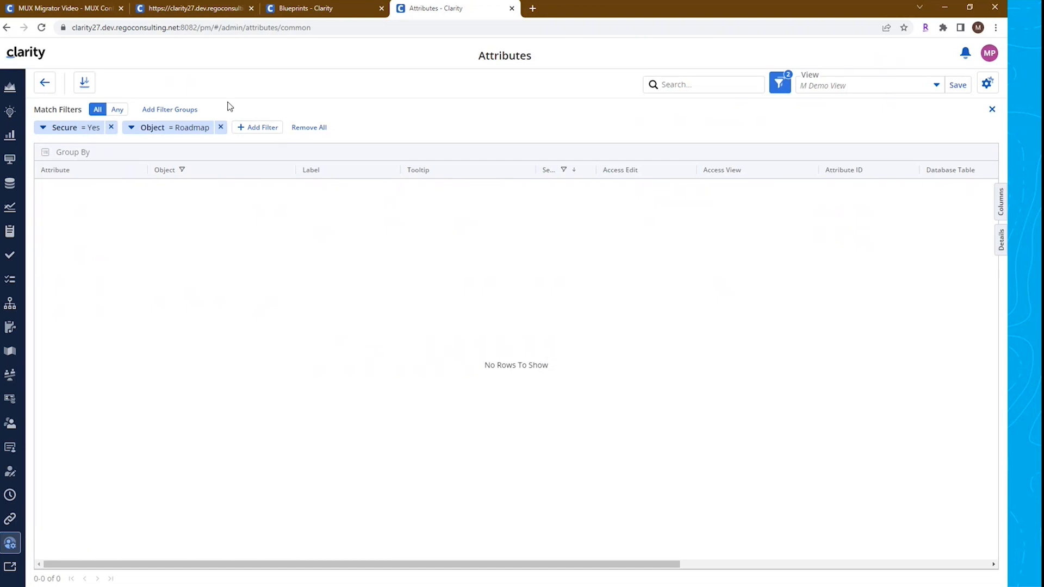
click(78, 12)
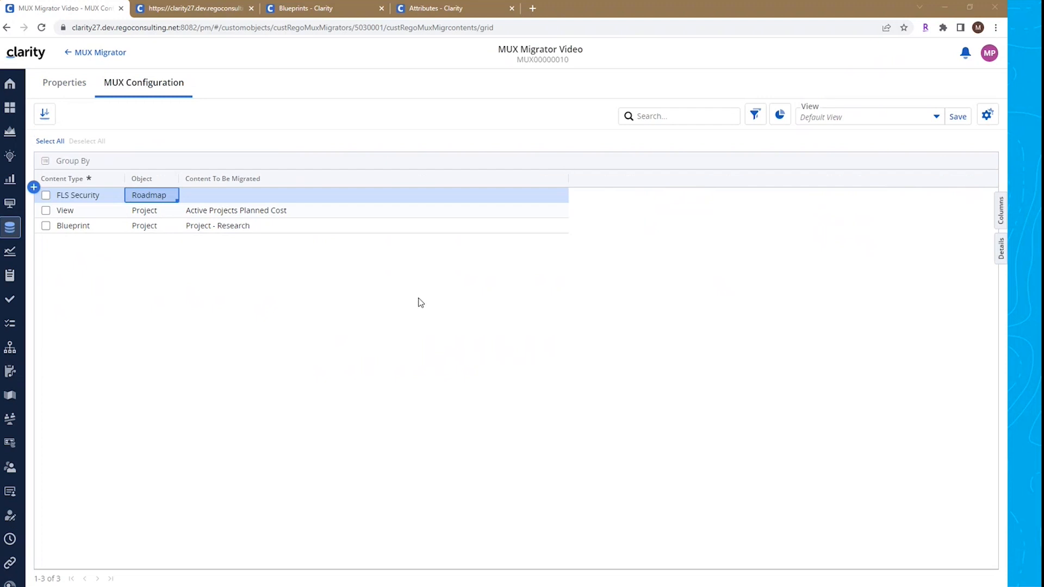
Run Migrate Content to Environment on the MUX Migrator Video record, leaving the user name and password empty
click(82, 90)
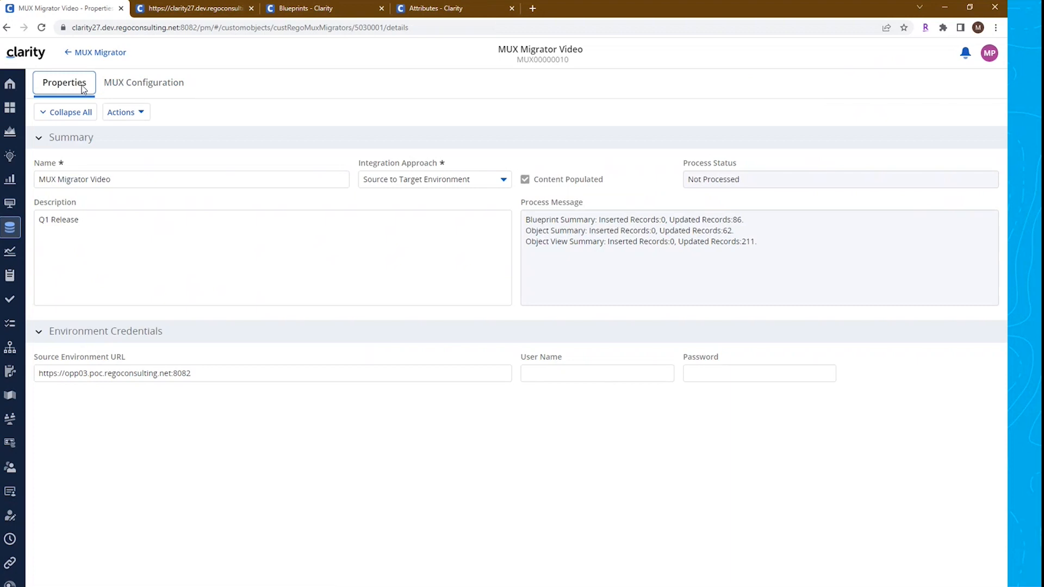
click(567, 375)
click(557, 375)
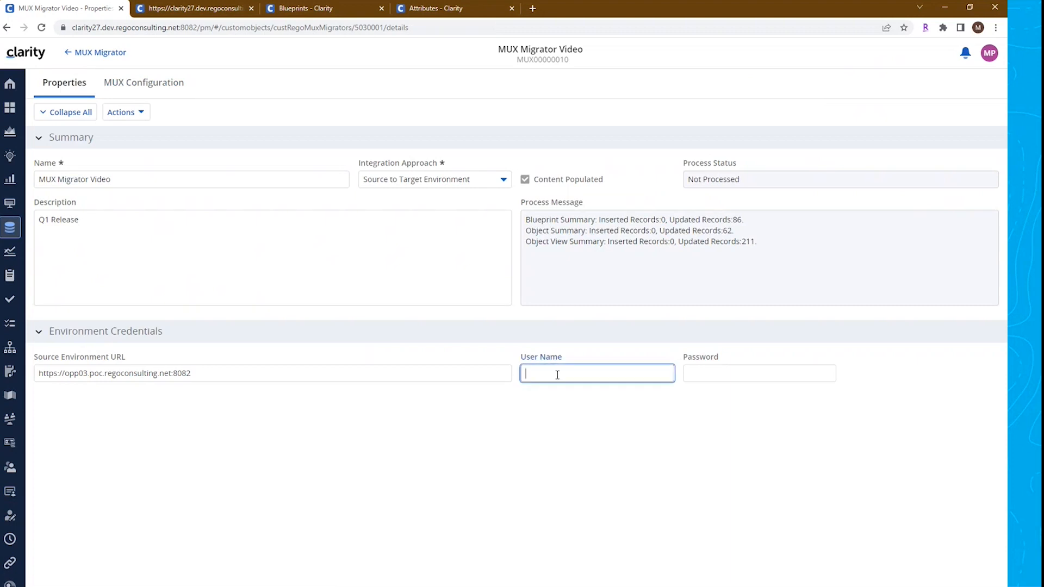
key(Tab)
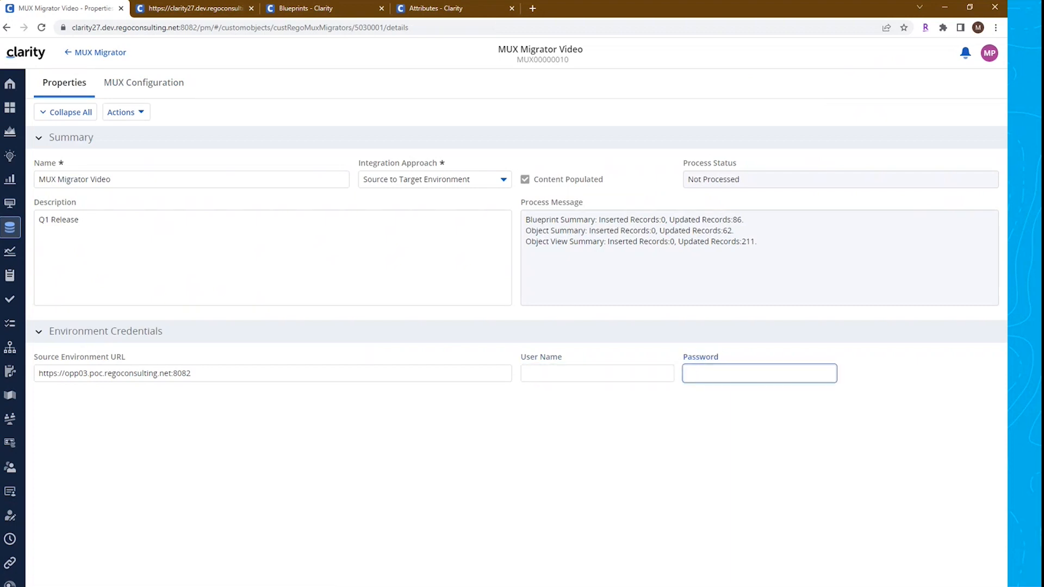
click(147, 118)
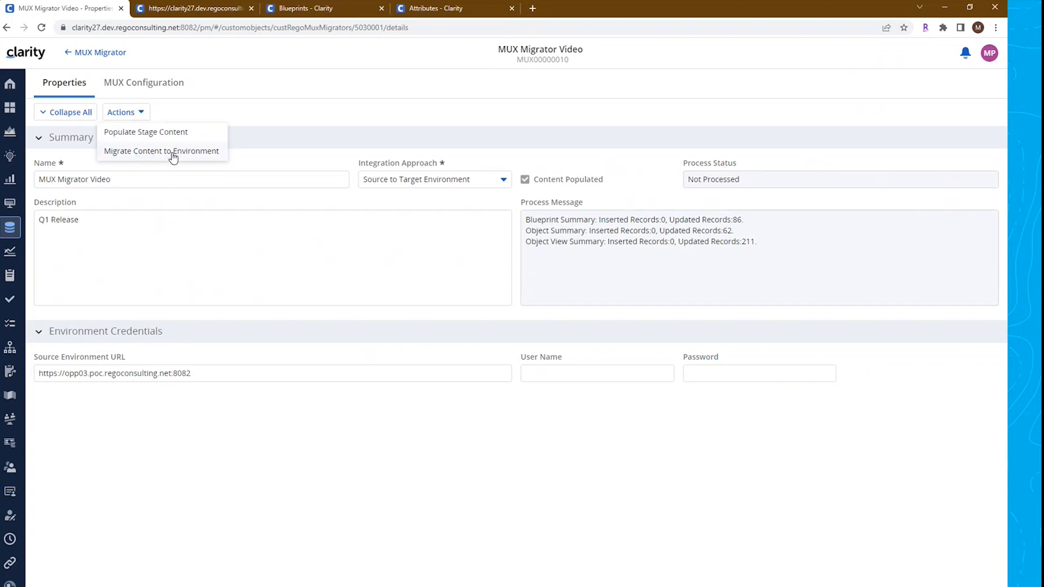
click(325, 105)
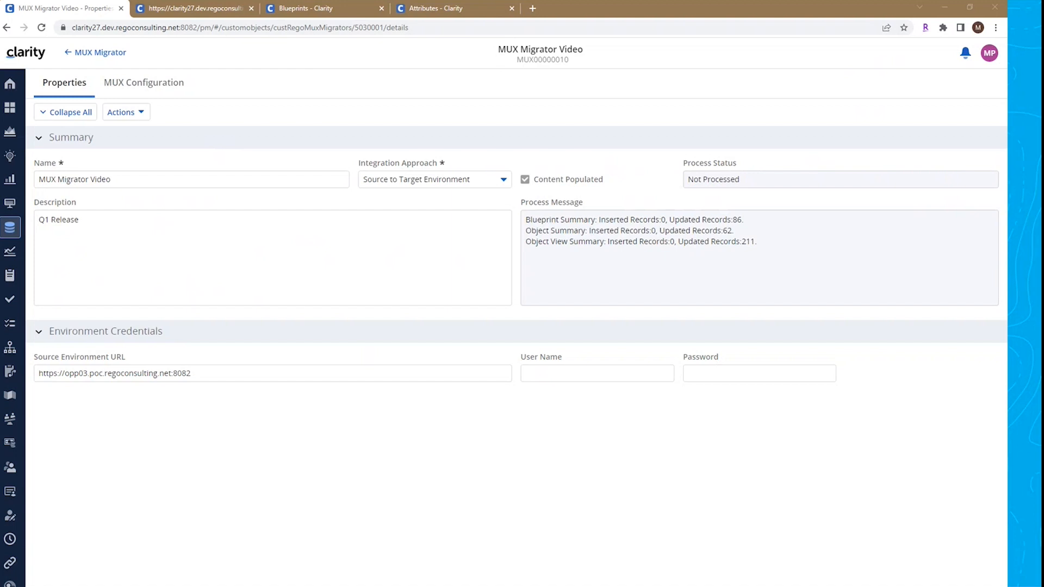
Refresh the record and read the process status and the process message log
click(41, 27)
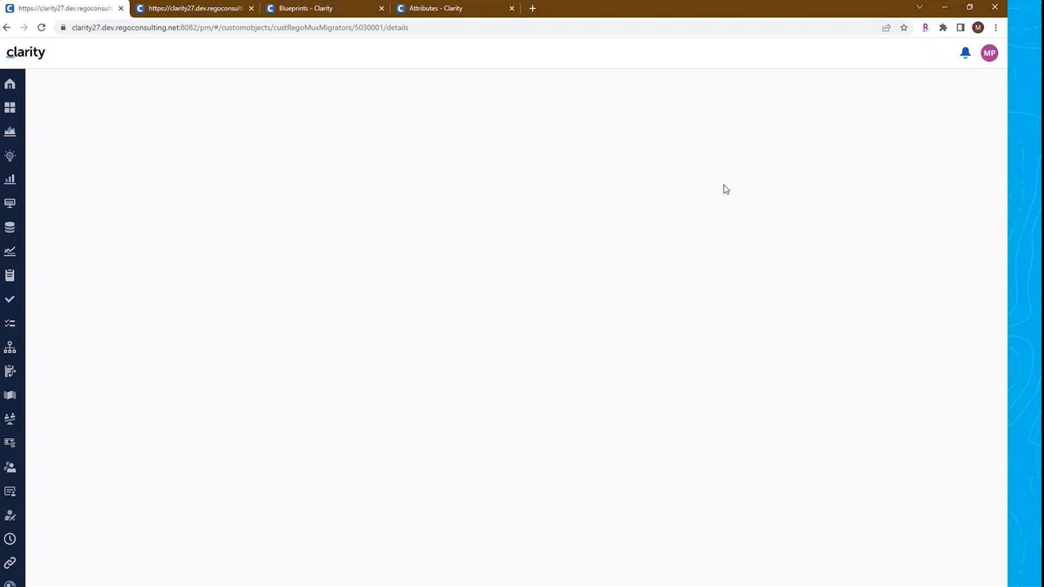
drag(698, 178, 767, 178)
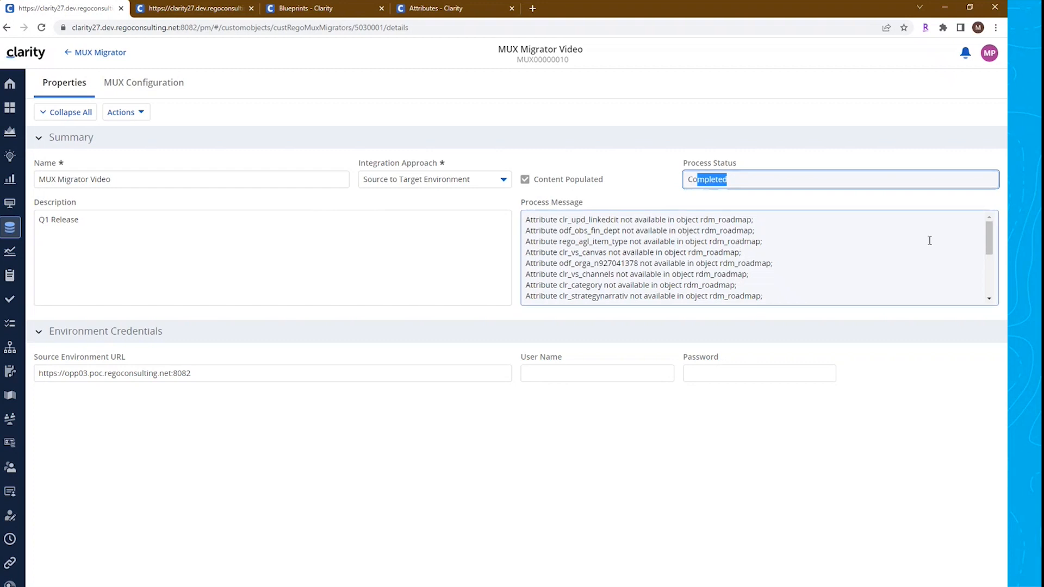
click(983, 233)
drag(992, 251, 992, 295)
scroll(993, 301, up, 3)
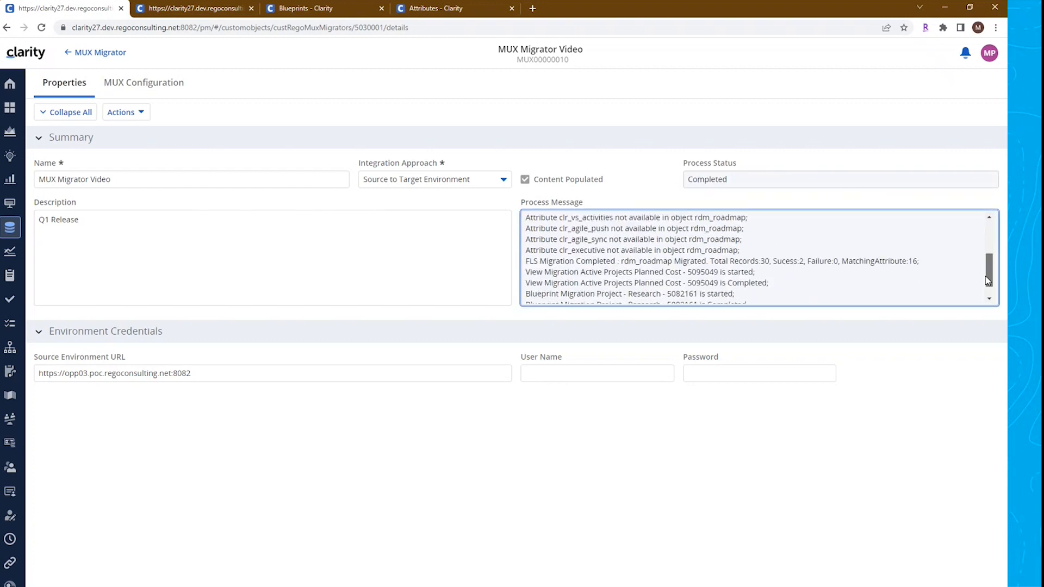
Review the migrated Project - Research blueprint's properties, visuals, modules, rules, actions and create-from-template layout in the target environment
click(172, 89)
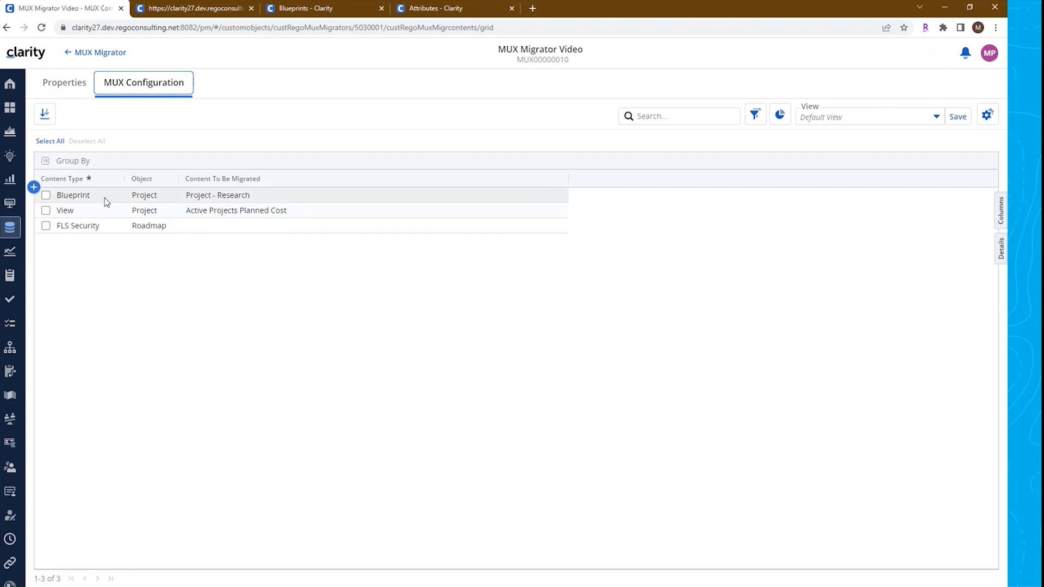
click(186, 16)
click(315, 12)
drag(314, 12, 206, 15)
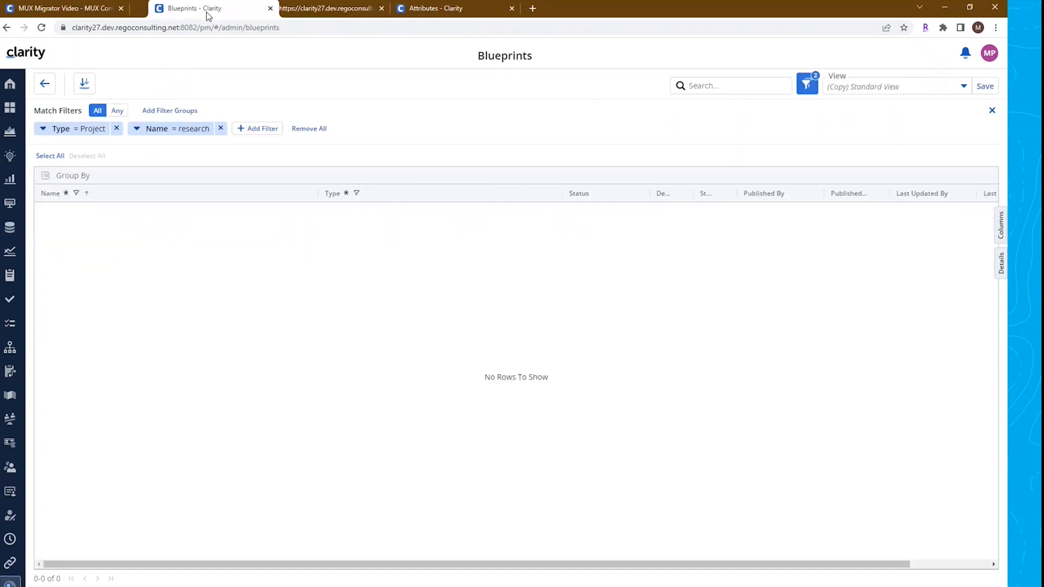
click(41, 29)
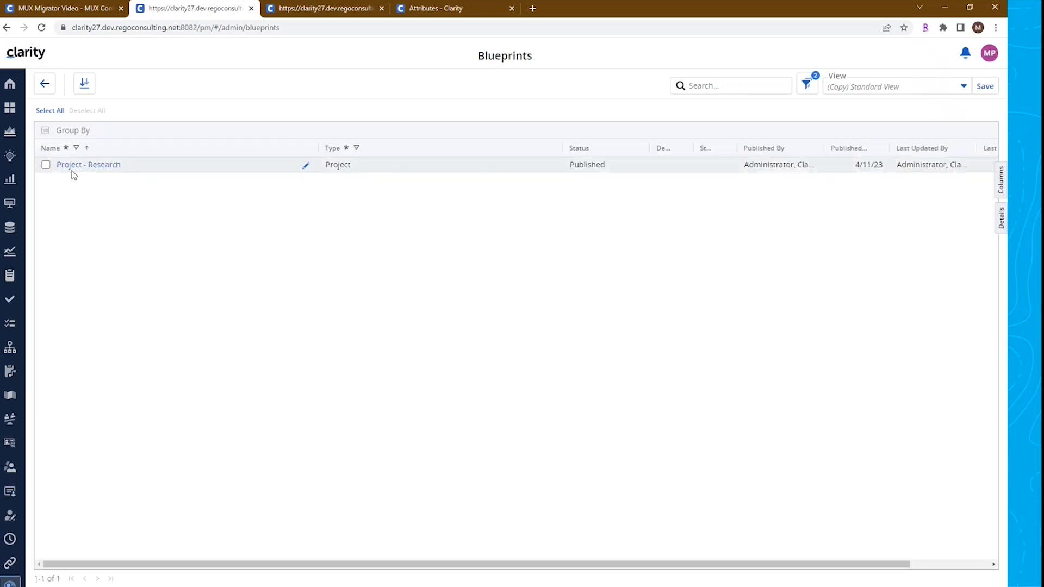
click(96, 170)
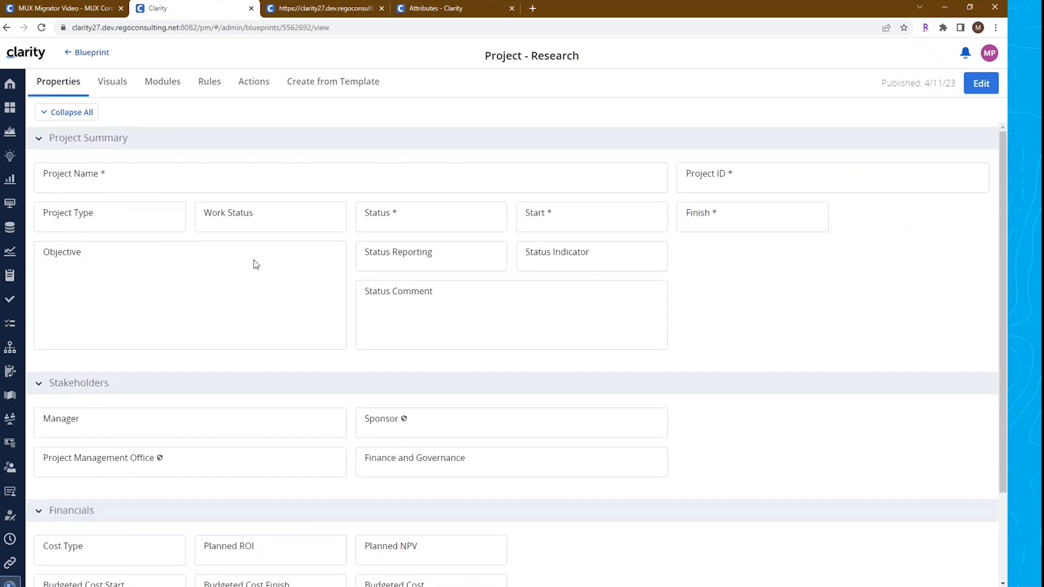
scroll(307, 416, down, 2)
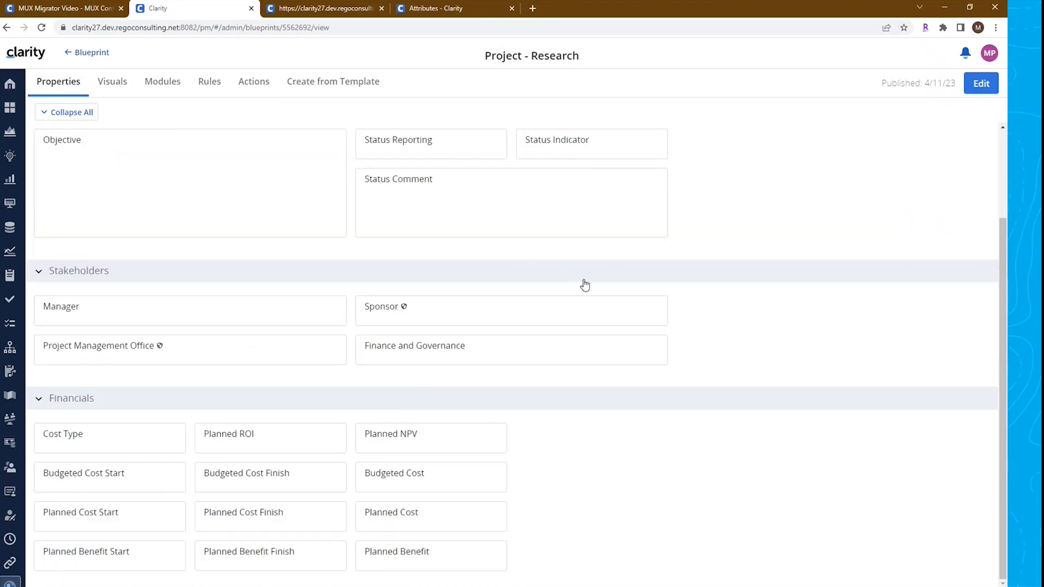
scroll(522, 386, up, 2)
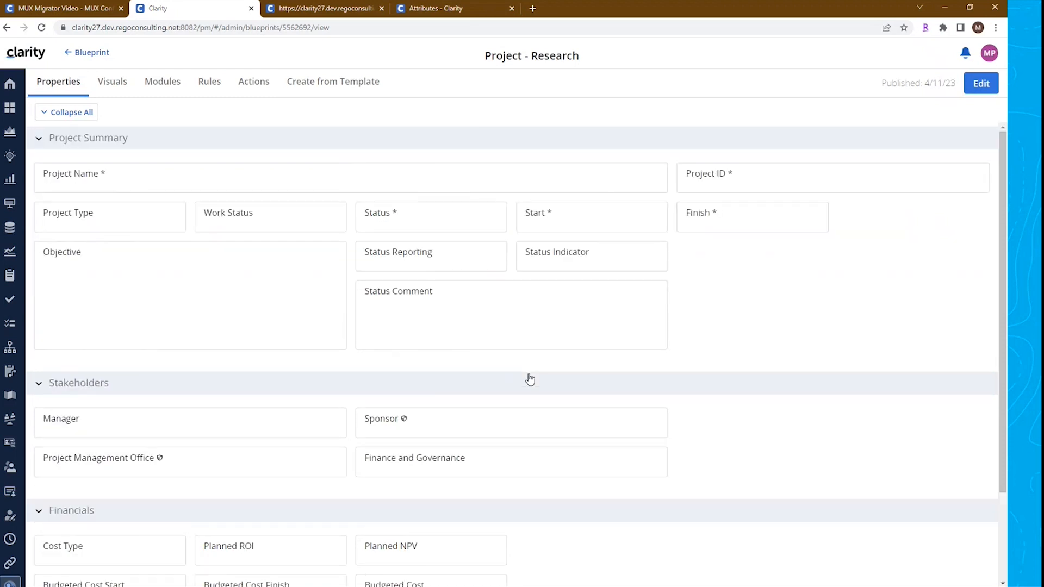
click(111, 87)
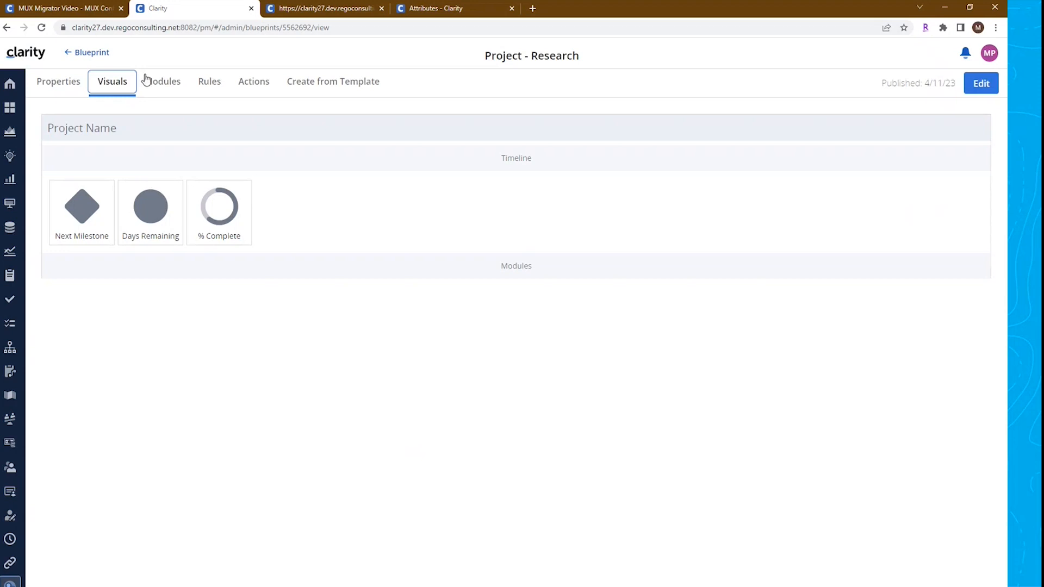
click(152, 92)
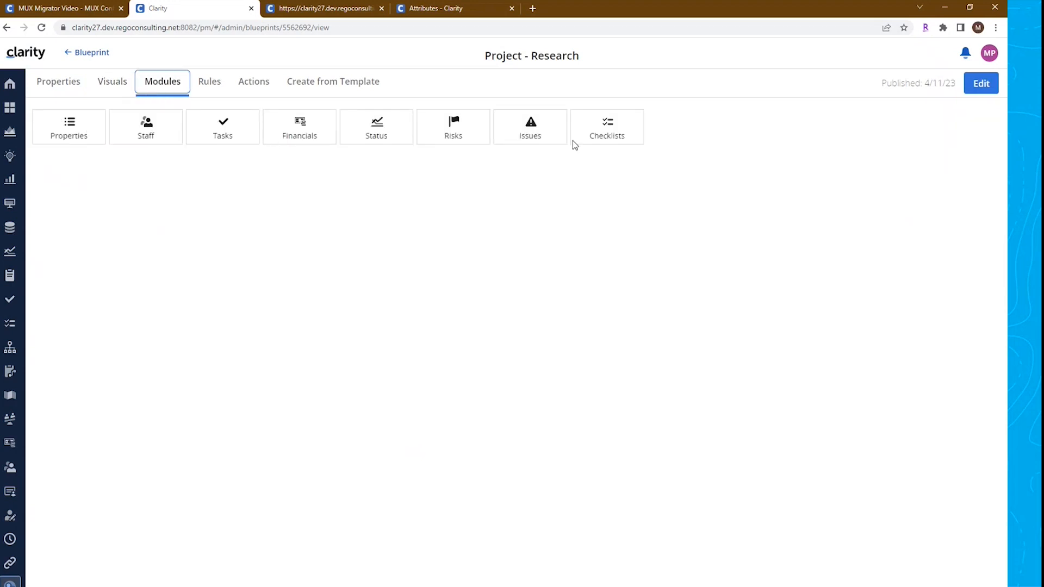
click(209, 87)
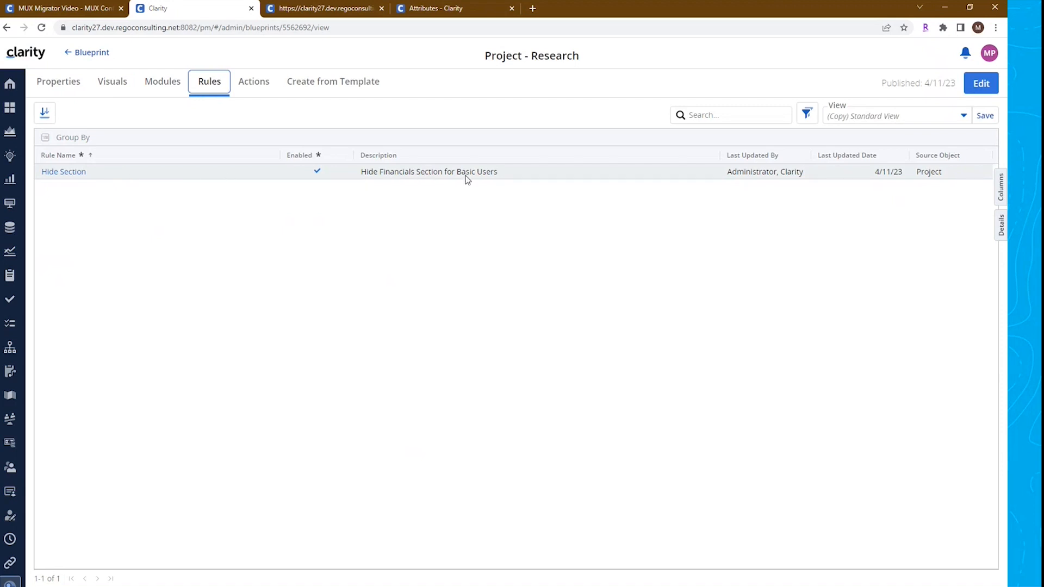
click(257, 86)
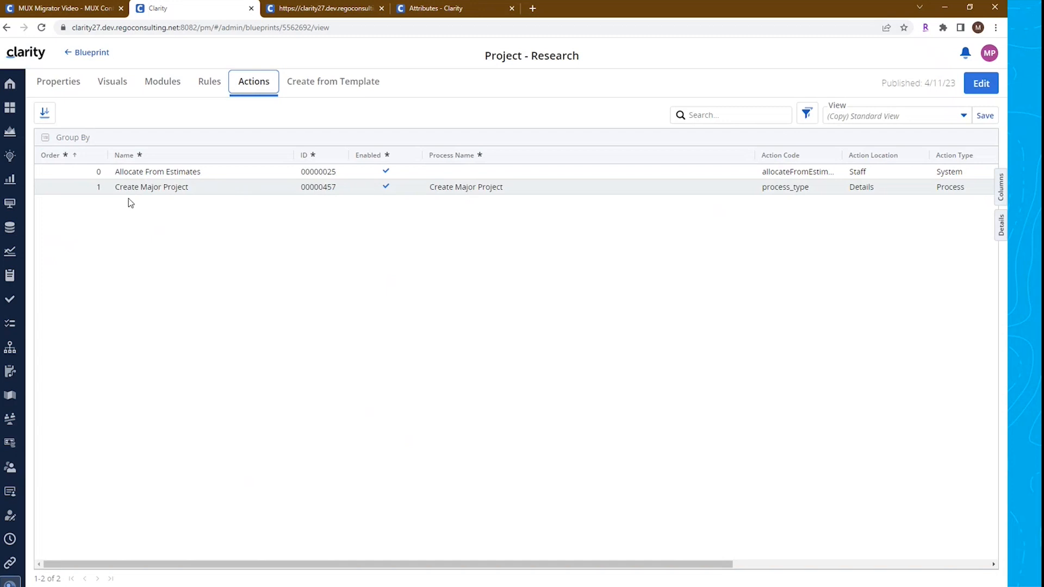
click(346, 89)
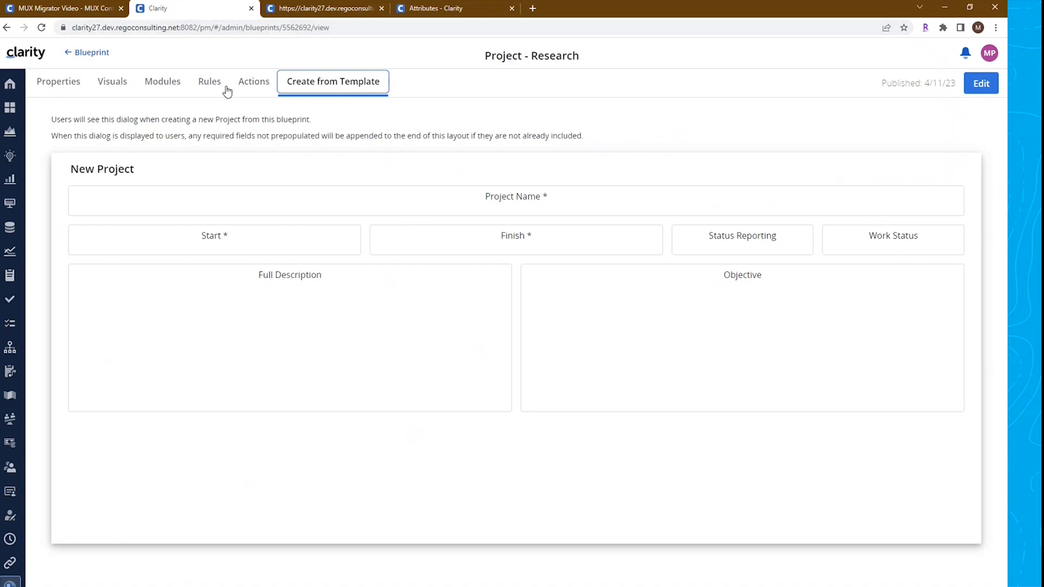
click(76, 11)
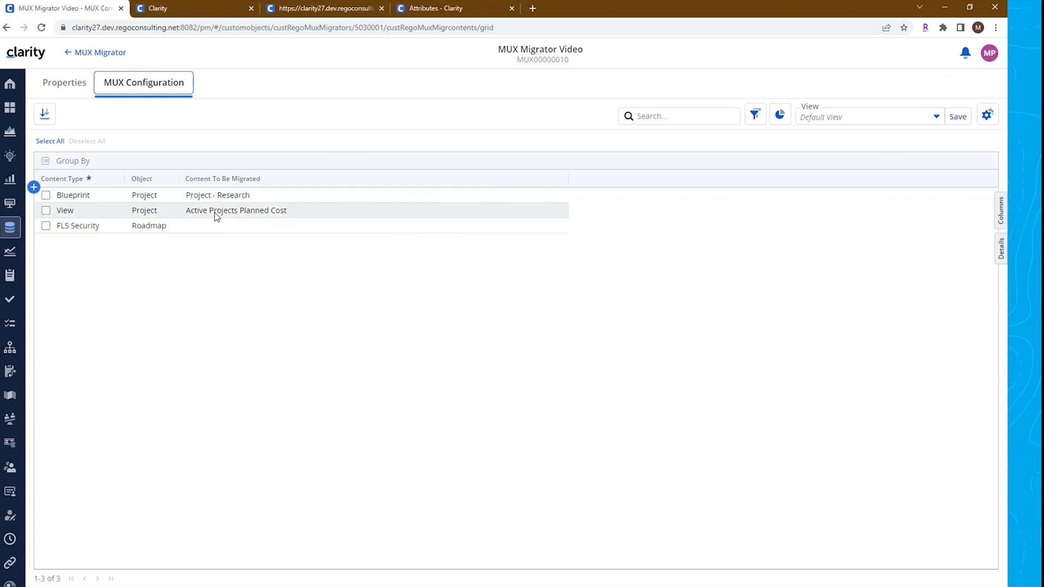
Refresh the projects list and open the Active Projects Planned Cost view to inspect its columns, widgets and filters
click(316, 11)
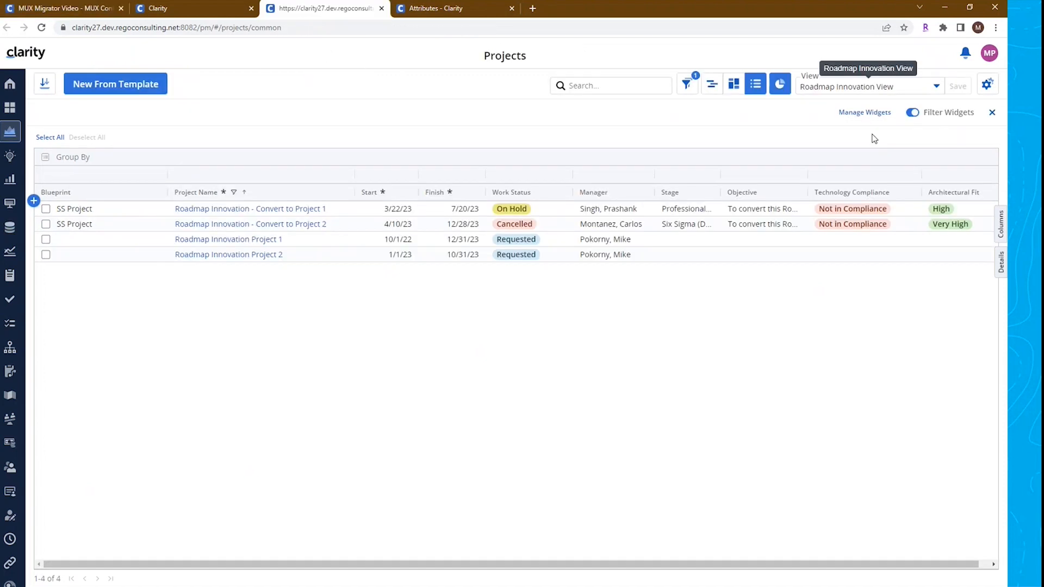
click(42, 28)
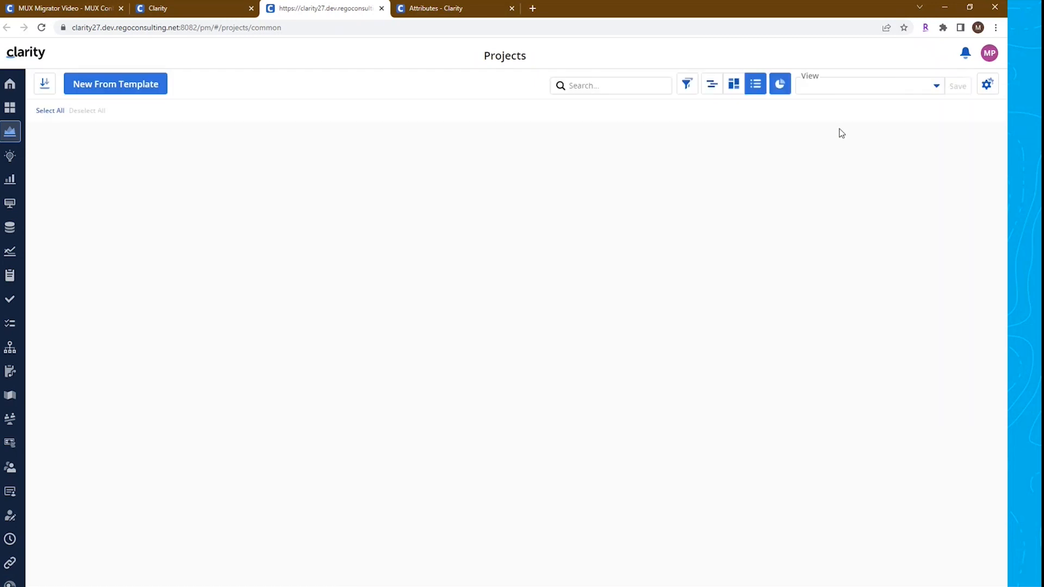
click(935, 88)
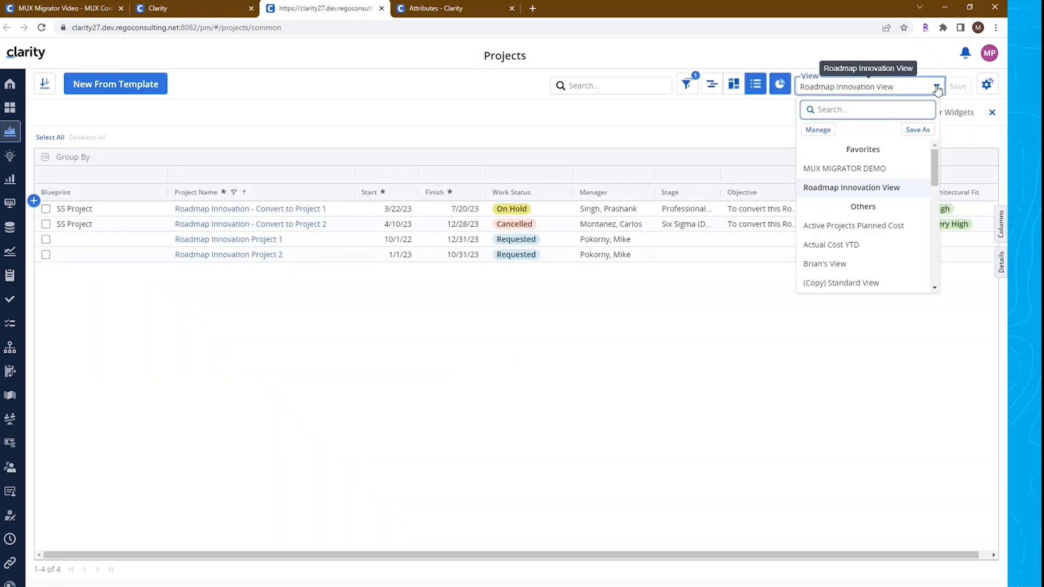
click(839, 232)
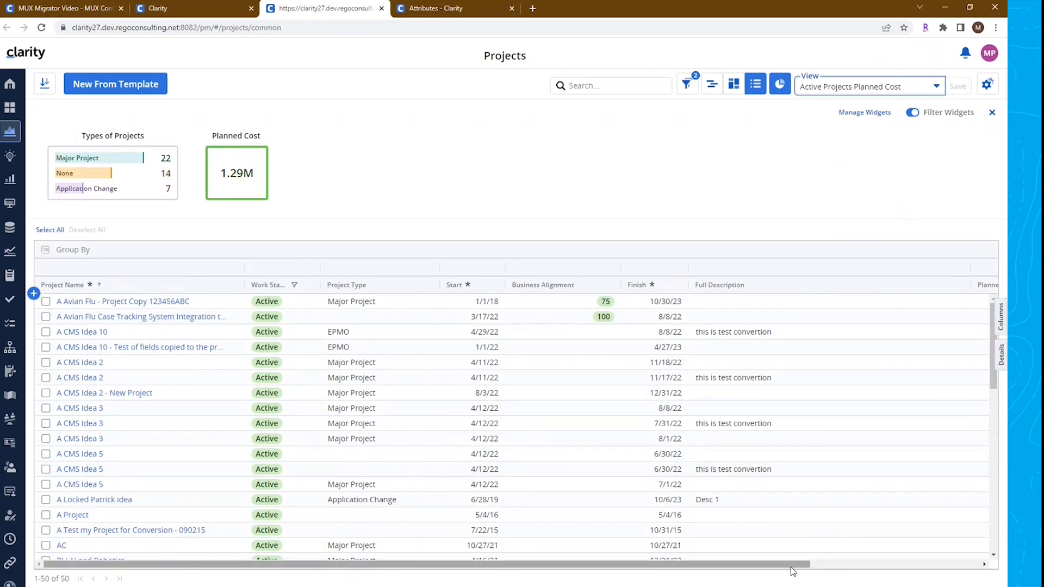
drag(800, 568, 667, 574)
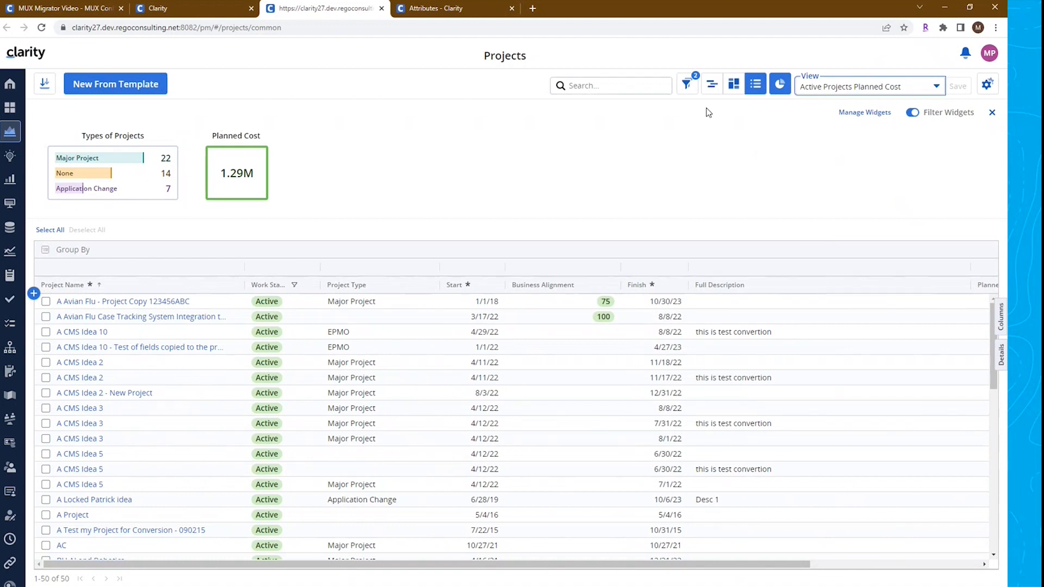
click(682, 91)
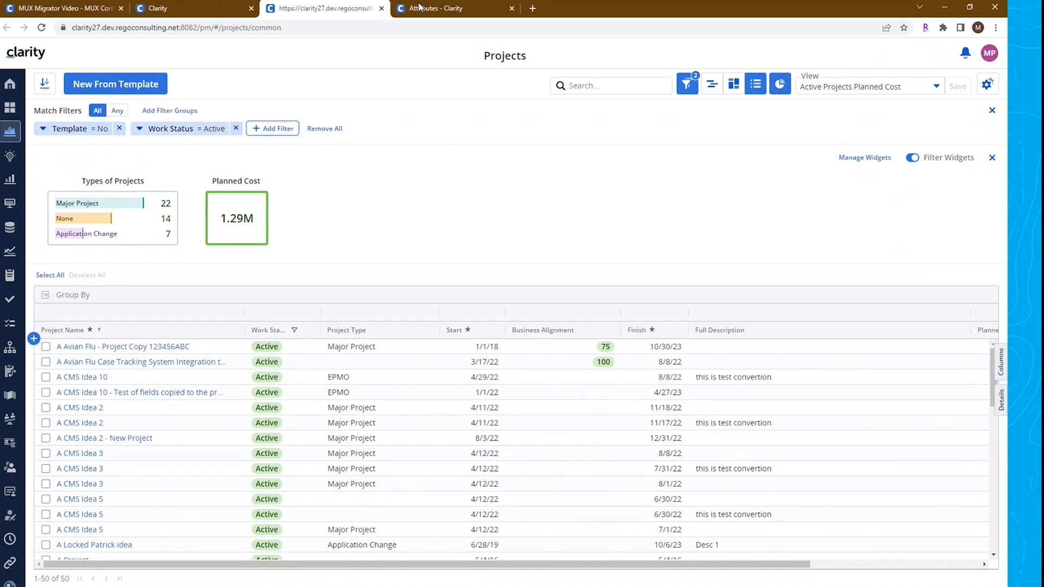
mouse_move(443, 11)
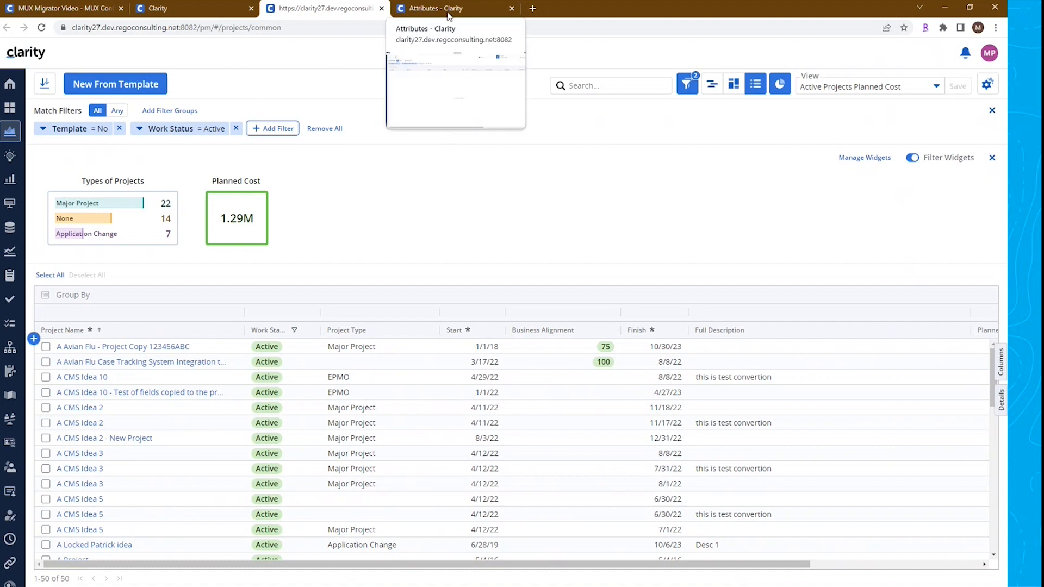
Refresh the secured Roadmap attributes list and widen columns to check their access edit and view groups
click(449, 12)
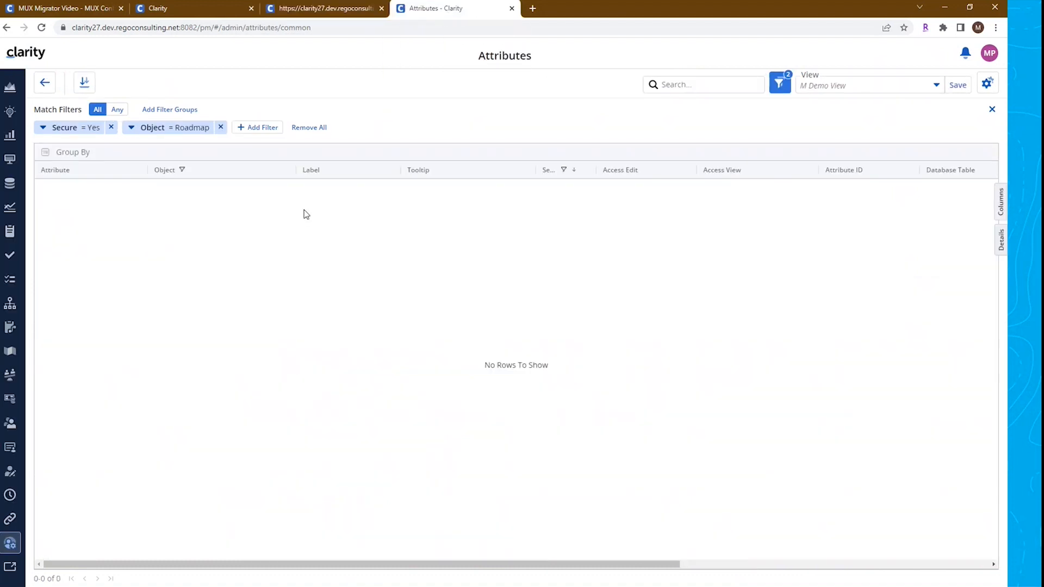
click(42, 27)
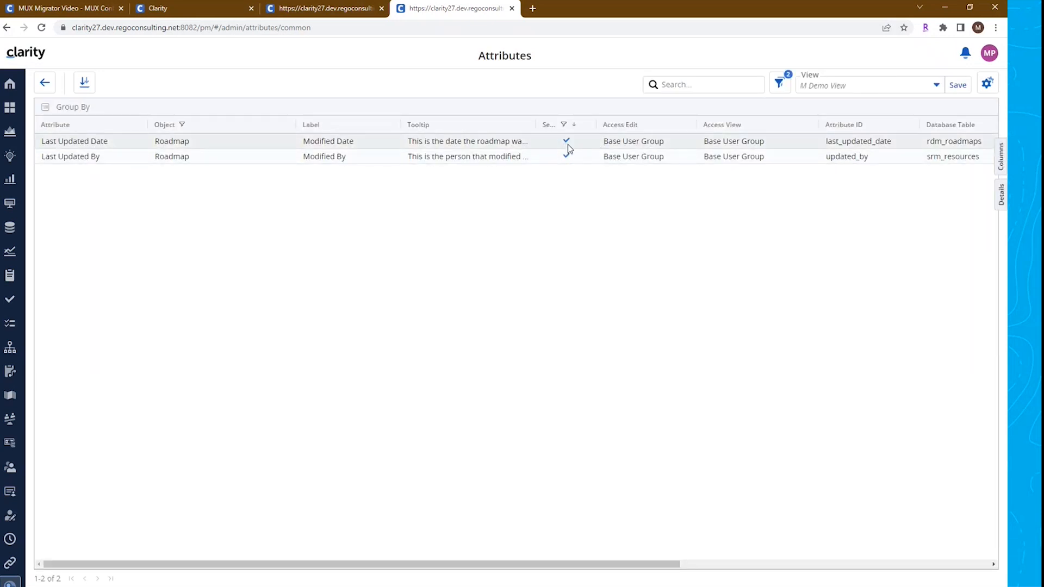
double_click(598, 125)
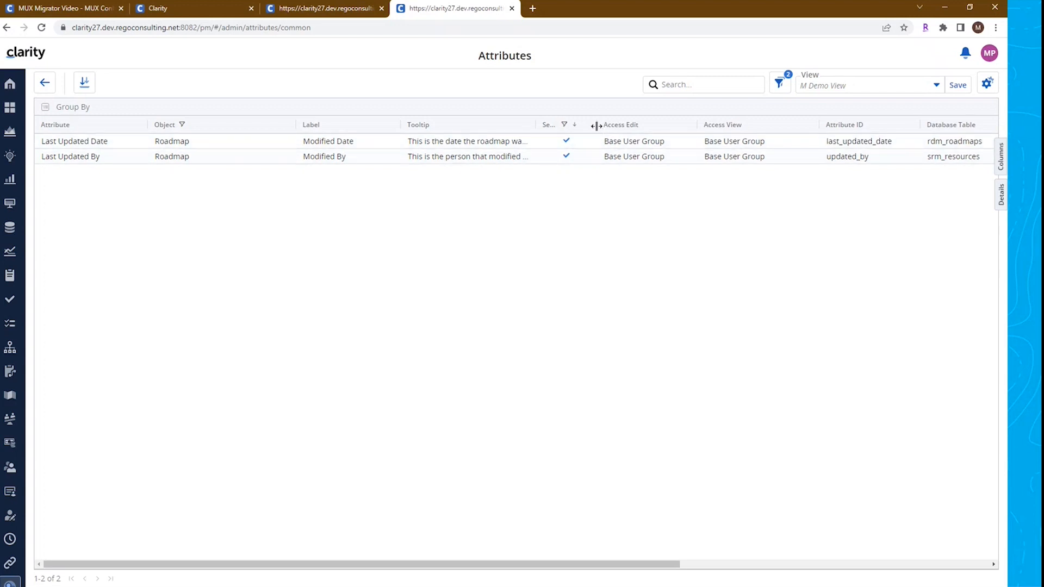
click(646, 145)
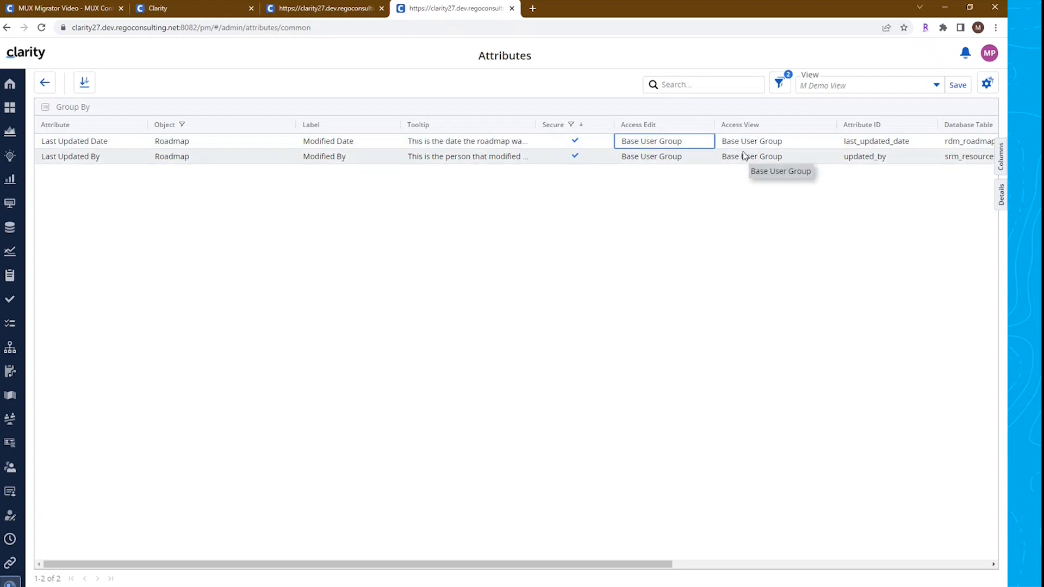
double_click(532, 128)
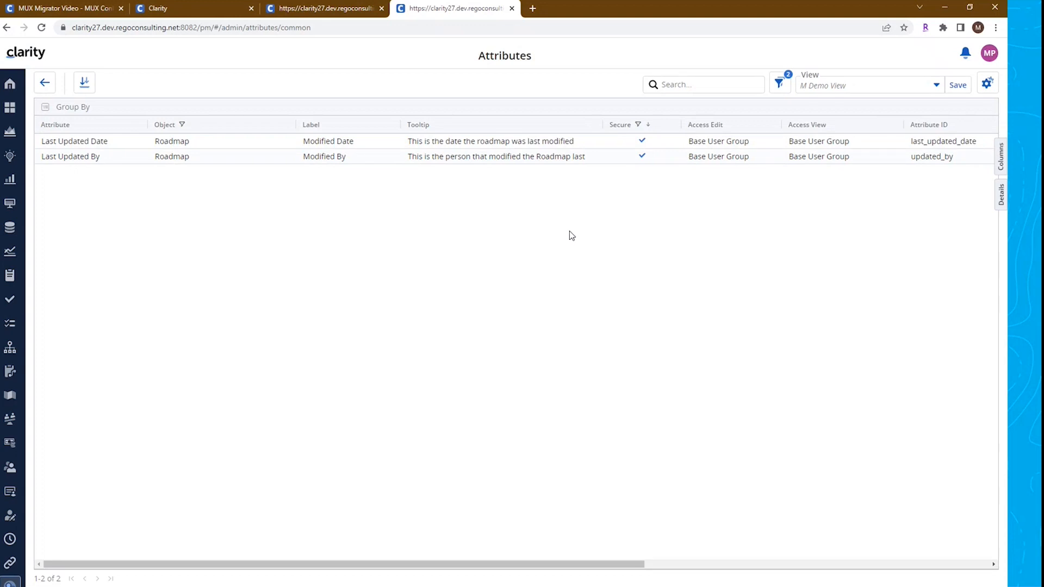
Return from the migrator record's properties to the MUX Migrator list
click(81, 10)
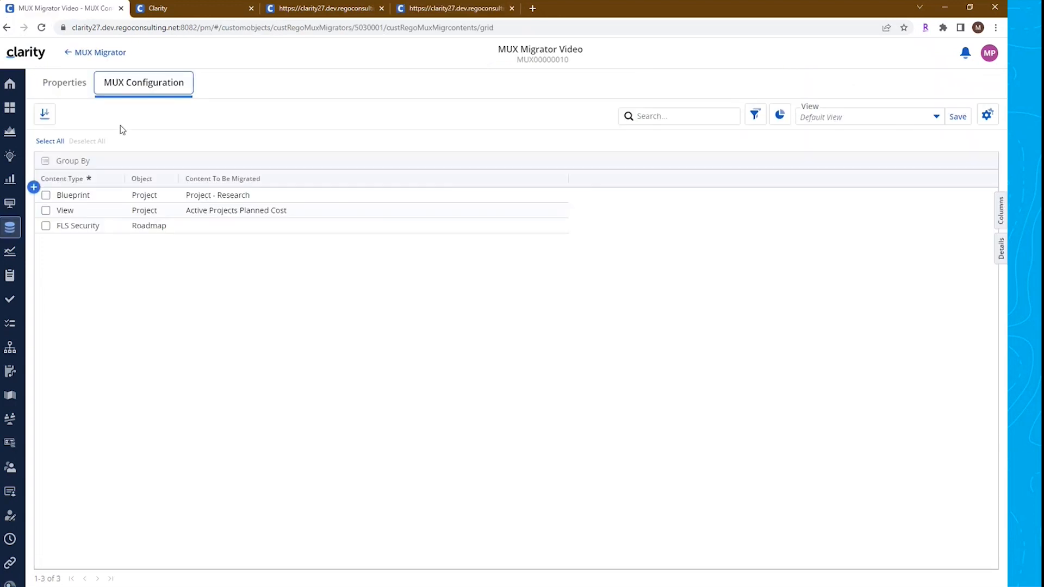
click(69, 91)
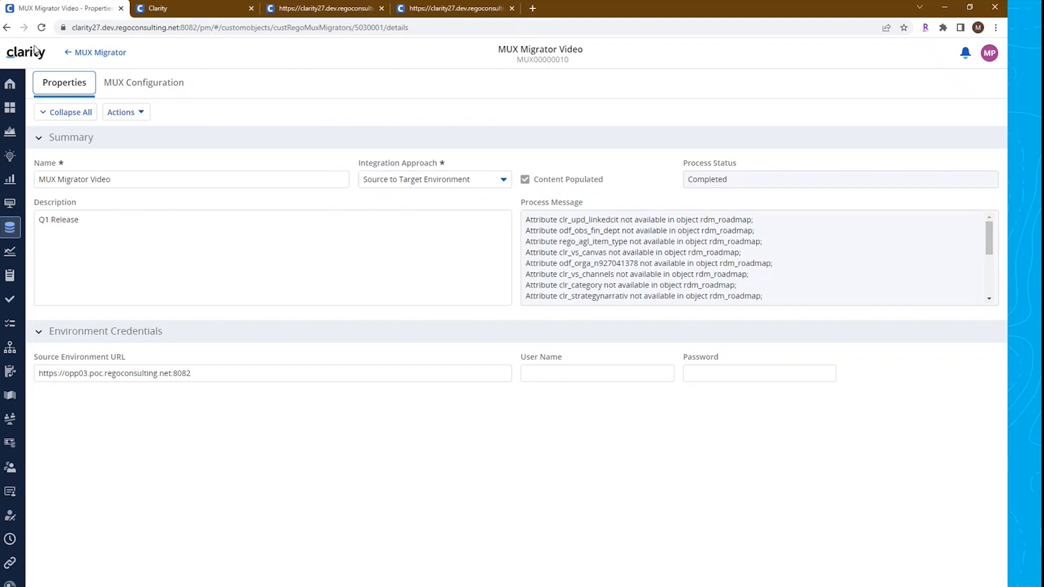
click(103, 54)
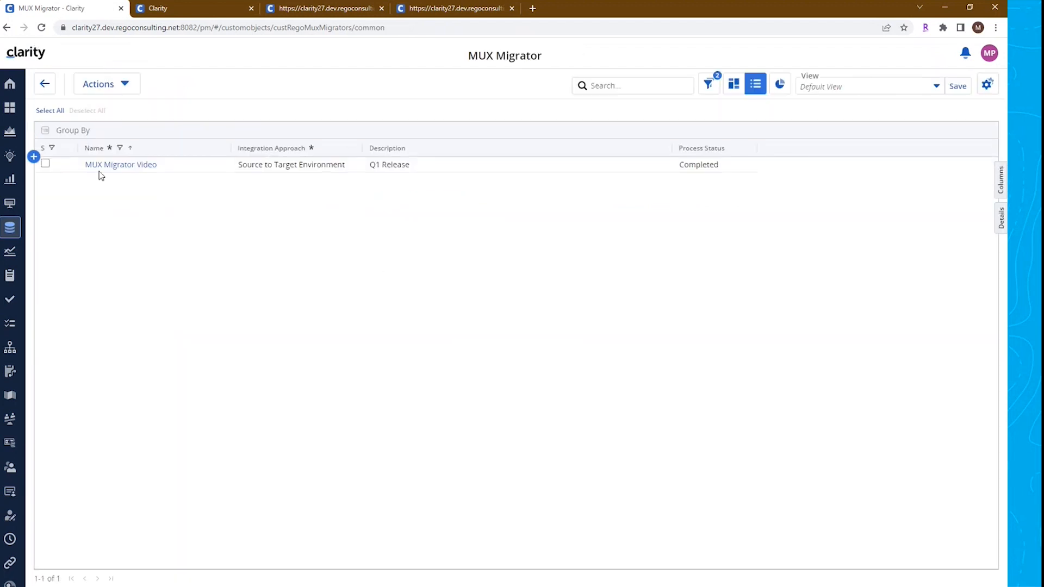
Add a new MUX Migrator record named MUX Migrator Video 2 with the JSON integration approach
click(33, 157)
click(145, 168)
click(145, 167)
text(MUX )
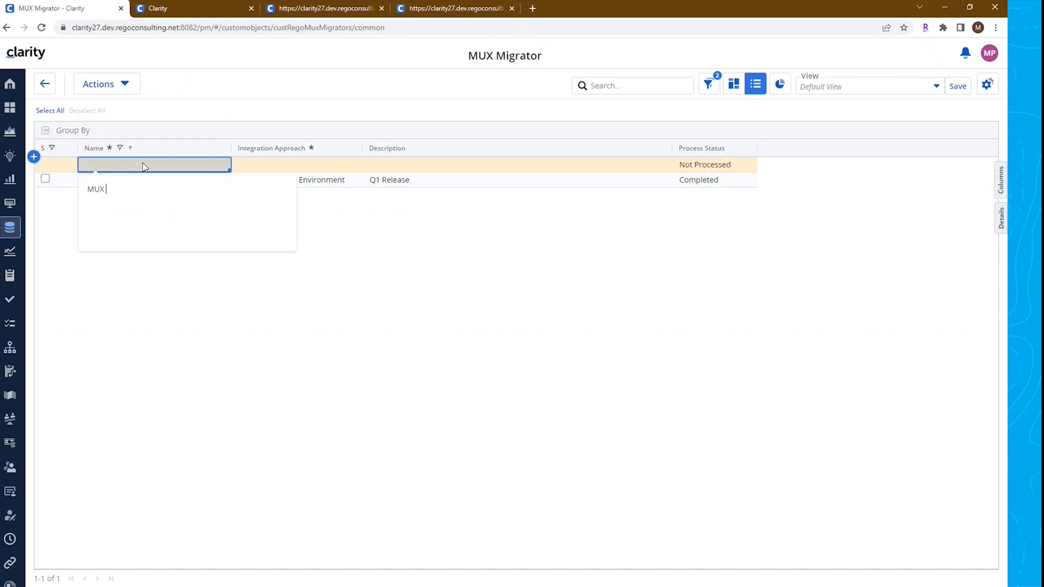
text(Migrator Vid)
text(eo 1)
click(360, 324)
click(319, 160)
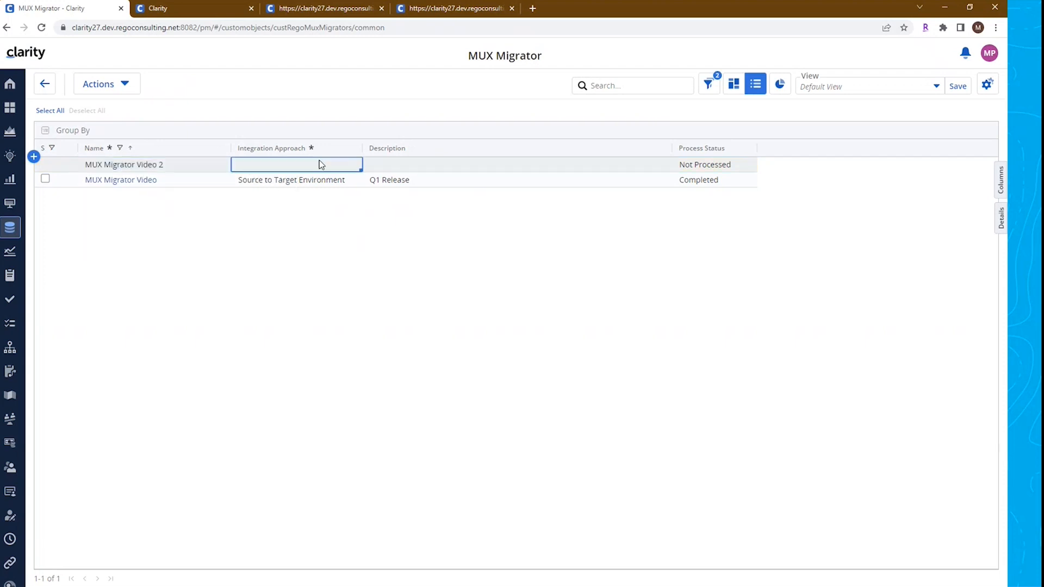
click(258, 216)
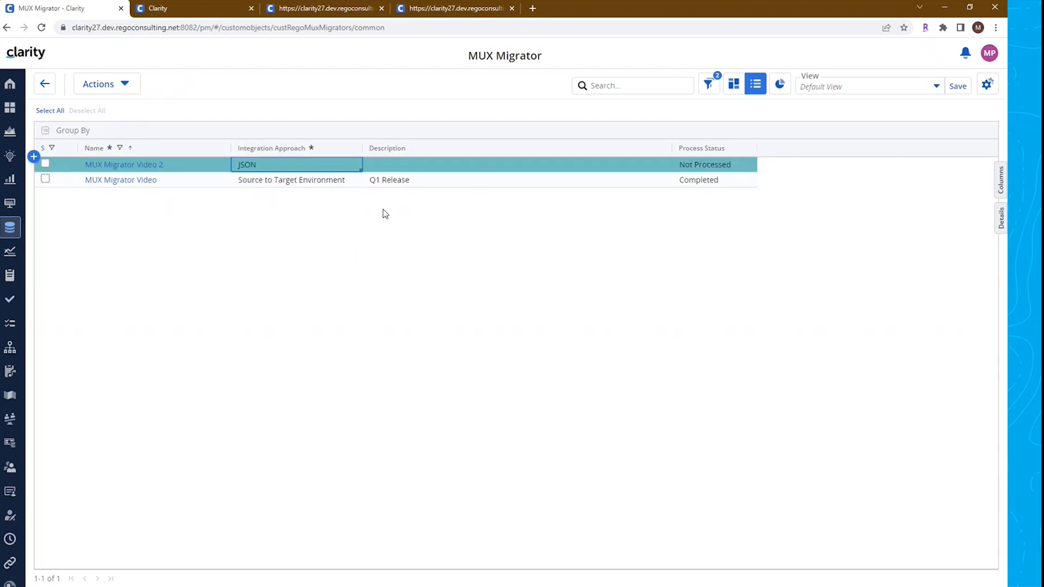
Open the MUX Migrator Video 2 record and examine its properties and available actions
click(129, 171)
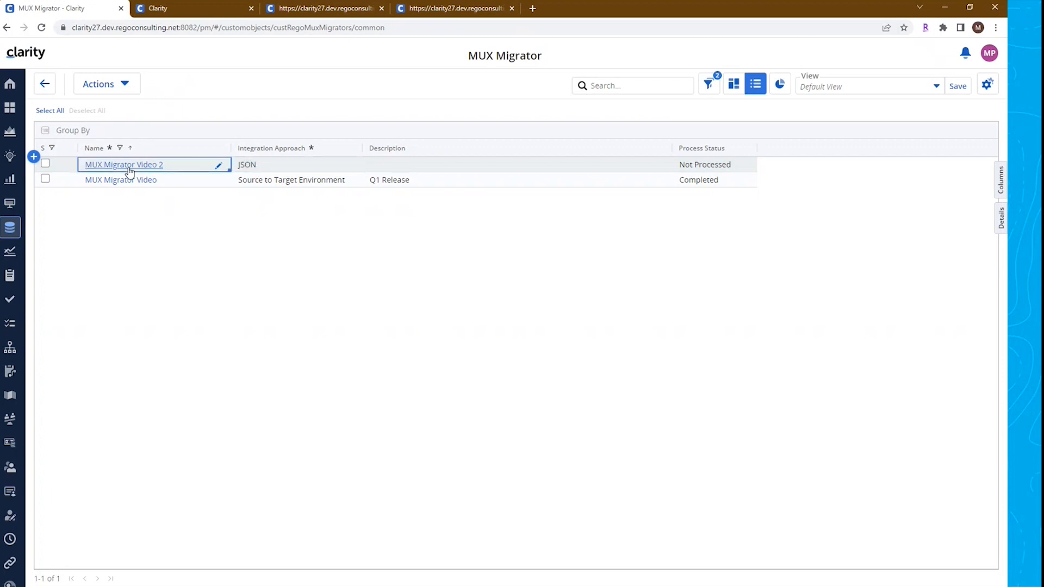
click(129, 169)
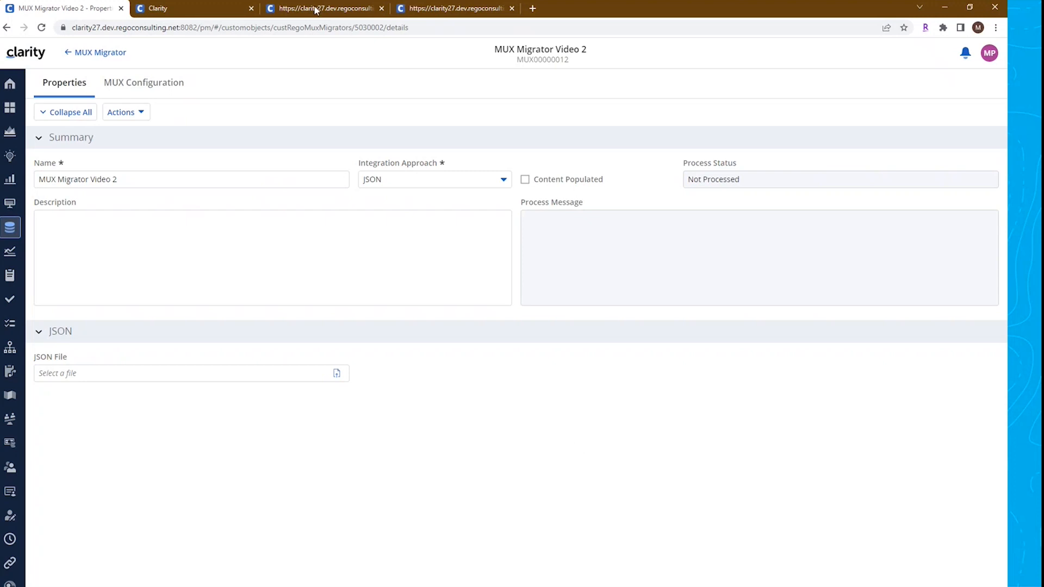
click(254, 282)
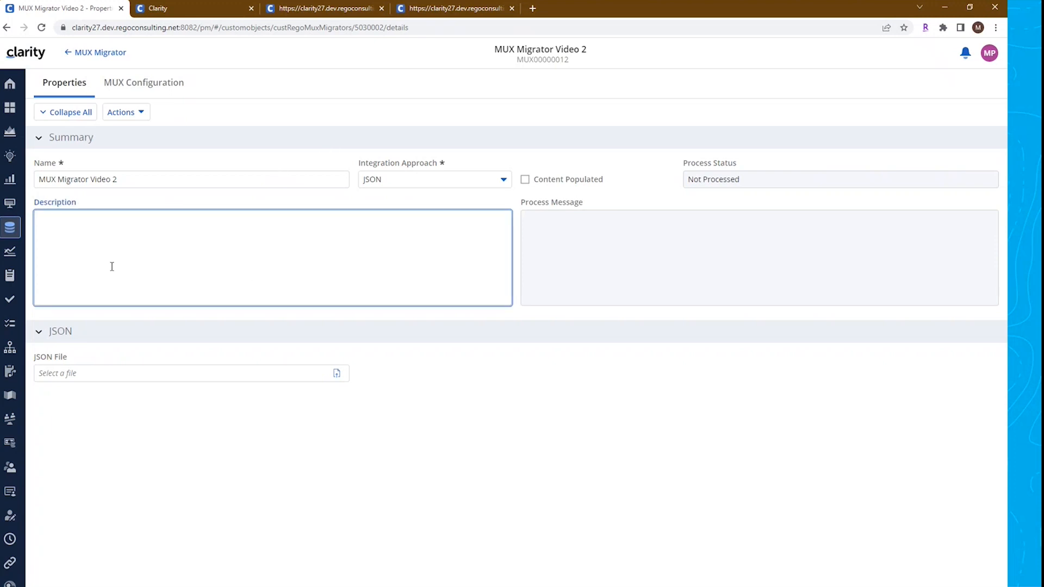
click(136, 112)
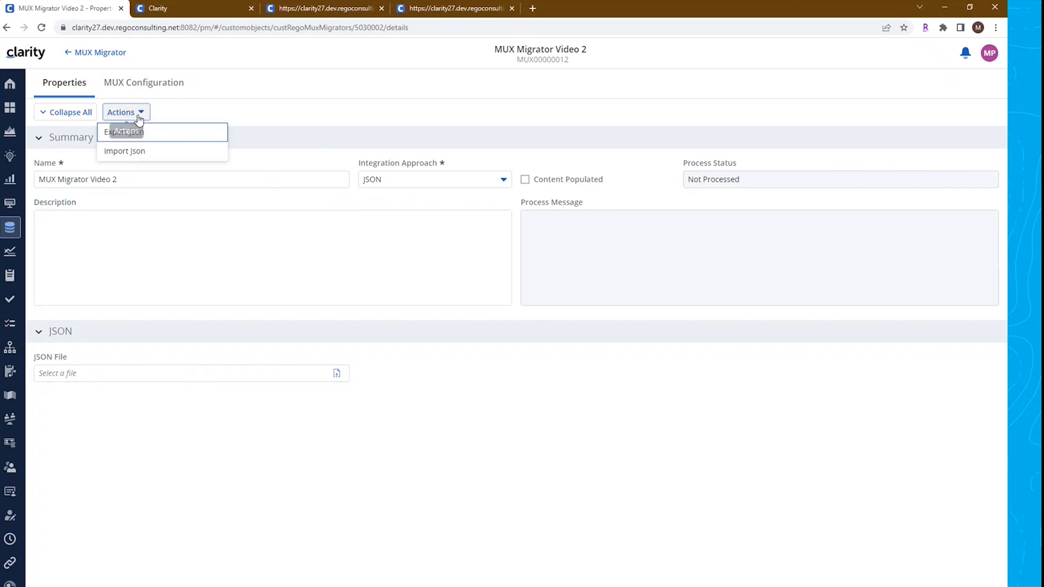
click(259, 109)
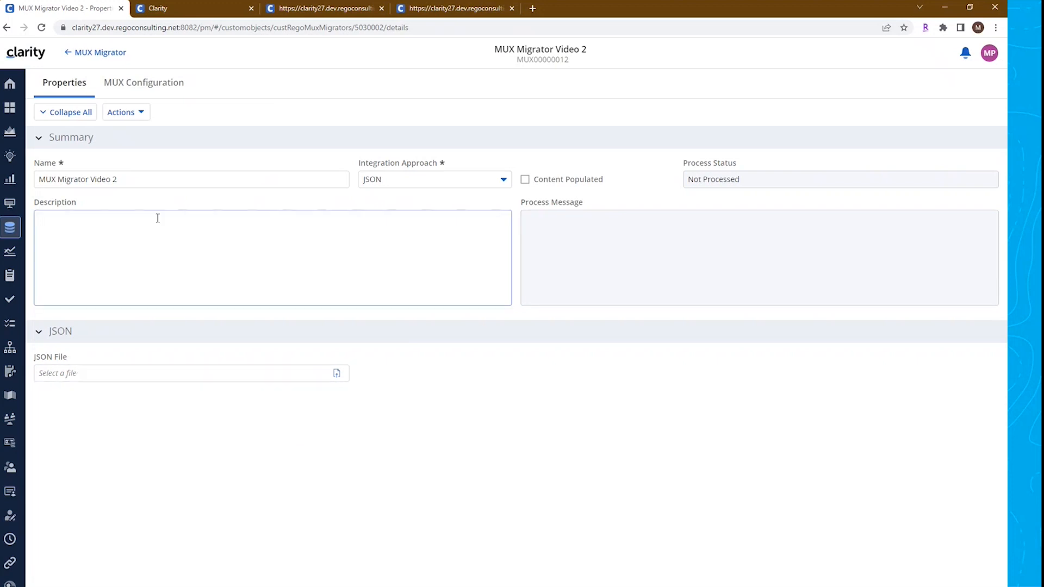
click(121, 113)
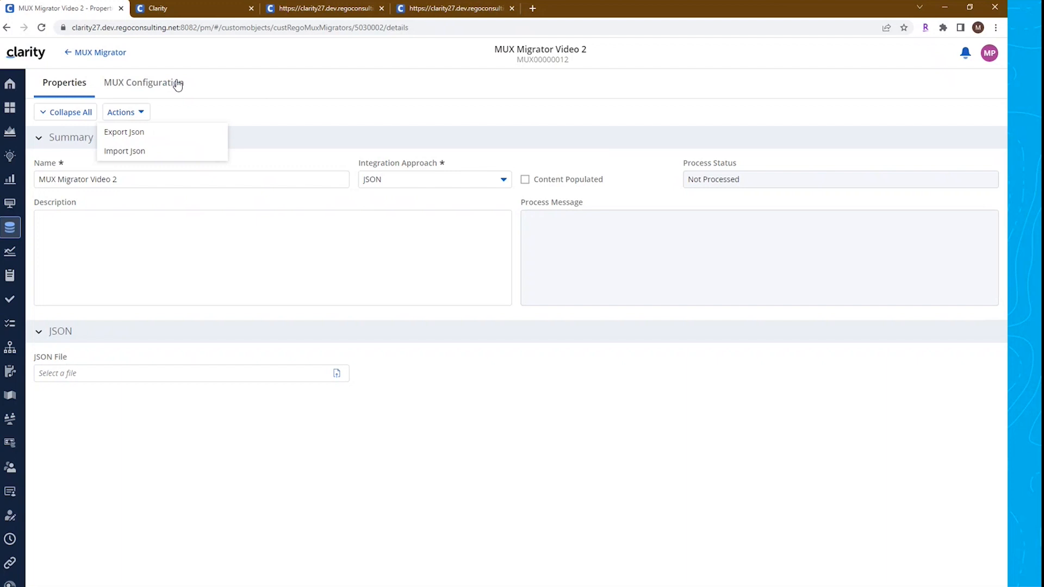
click(261, 71)
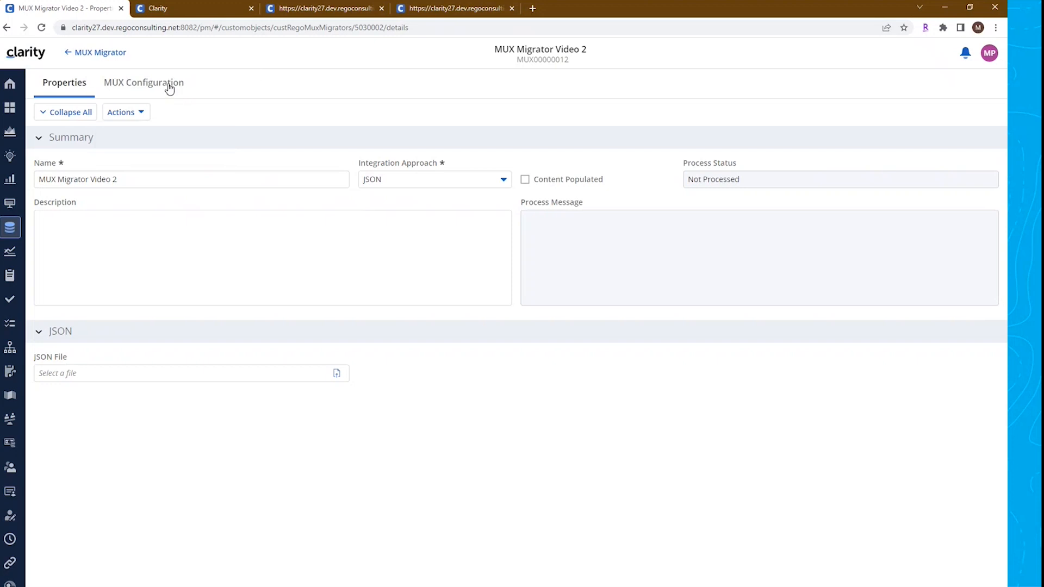
In the MUX configuration, add a Blueprint row for the Project object migrating Project - Research
click(119, 88)
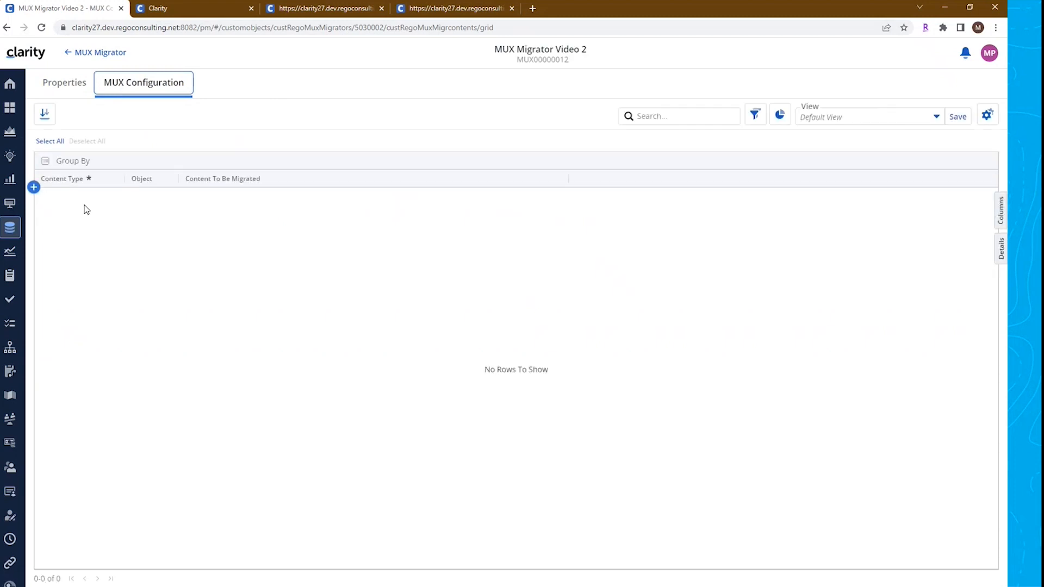
click(34, 189)
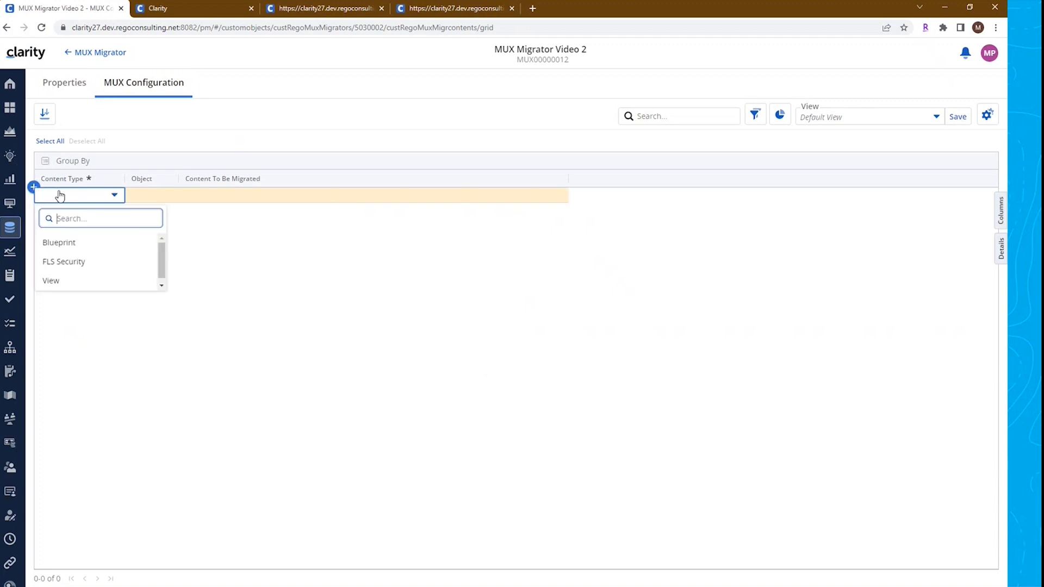
click(57, 244)
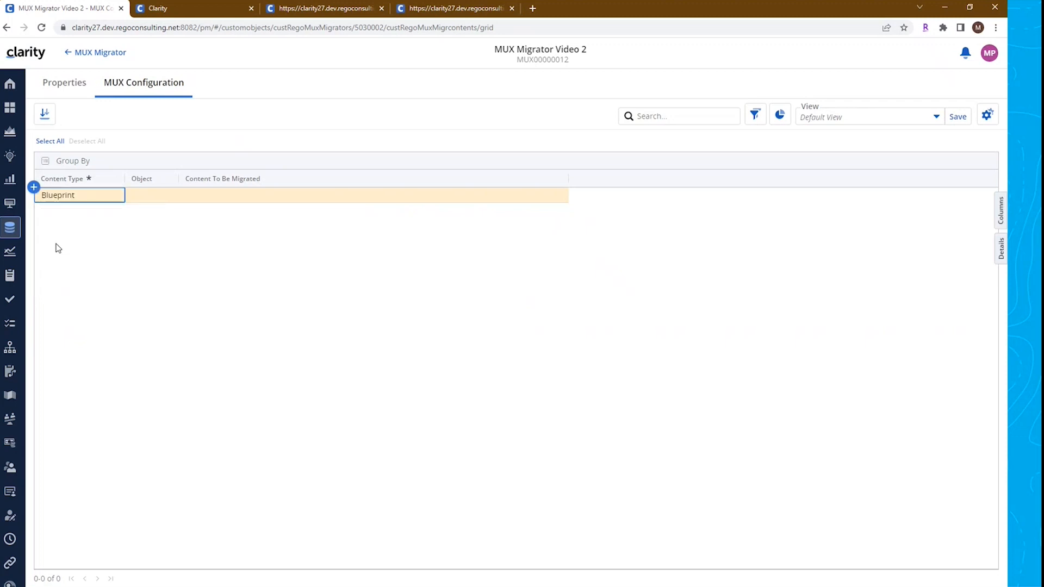
click(152, 196)
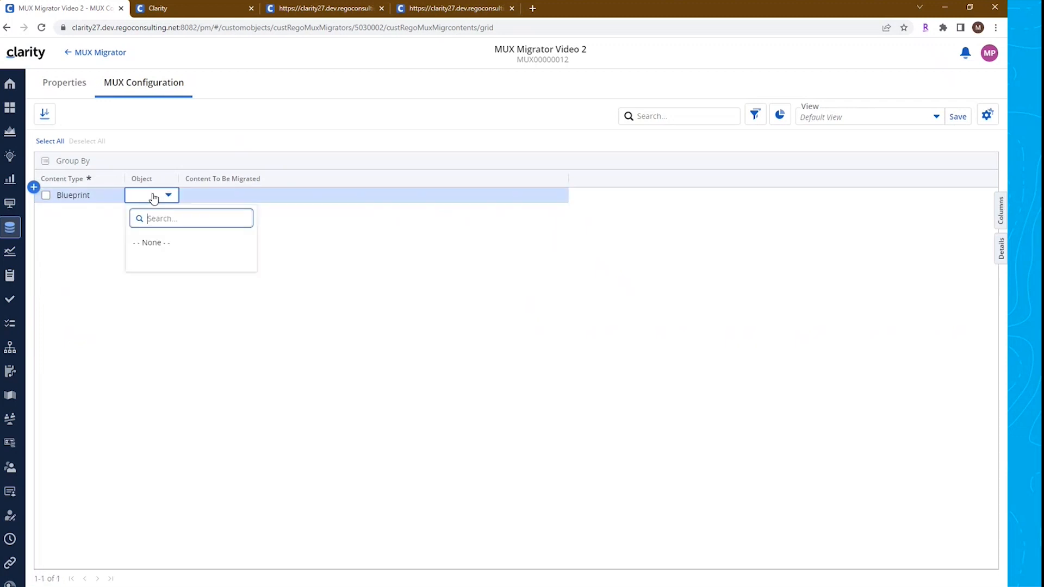
drag(251, 249, 262, 339)
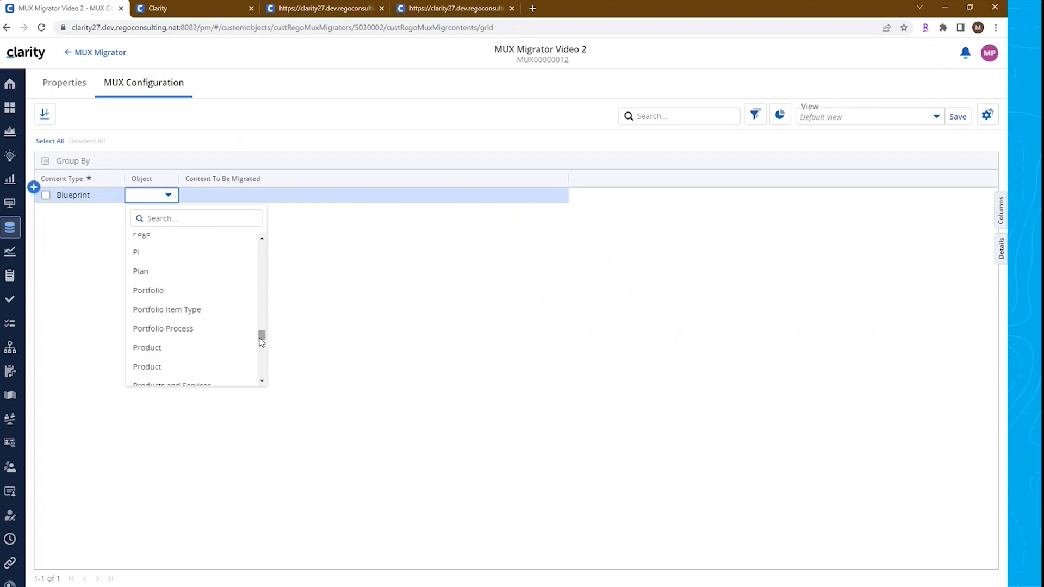
scroll(245, 345, down, 3)
click(161, 270)
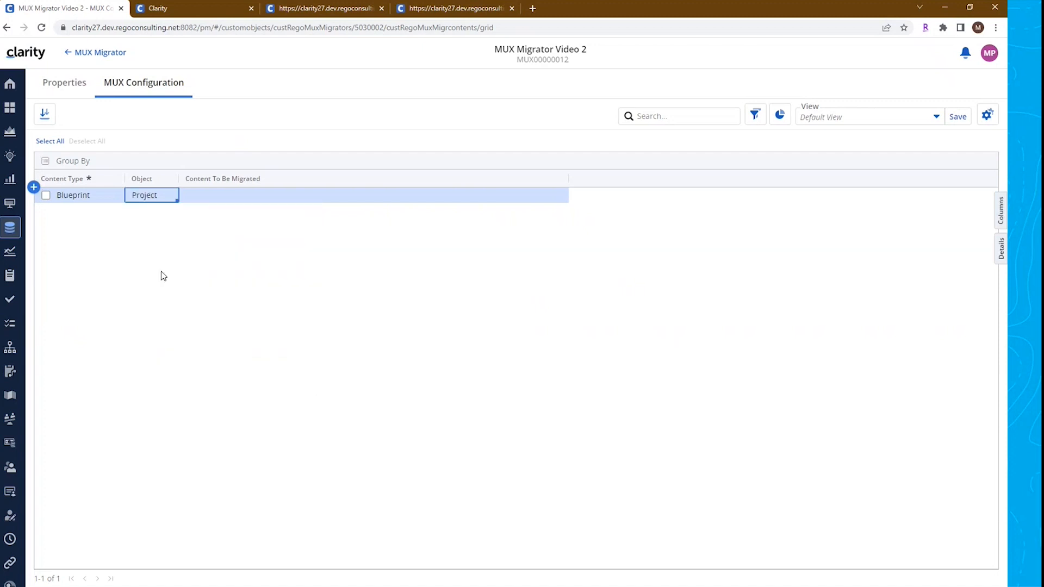
click(242, 201)
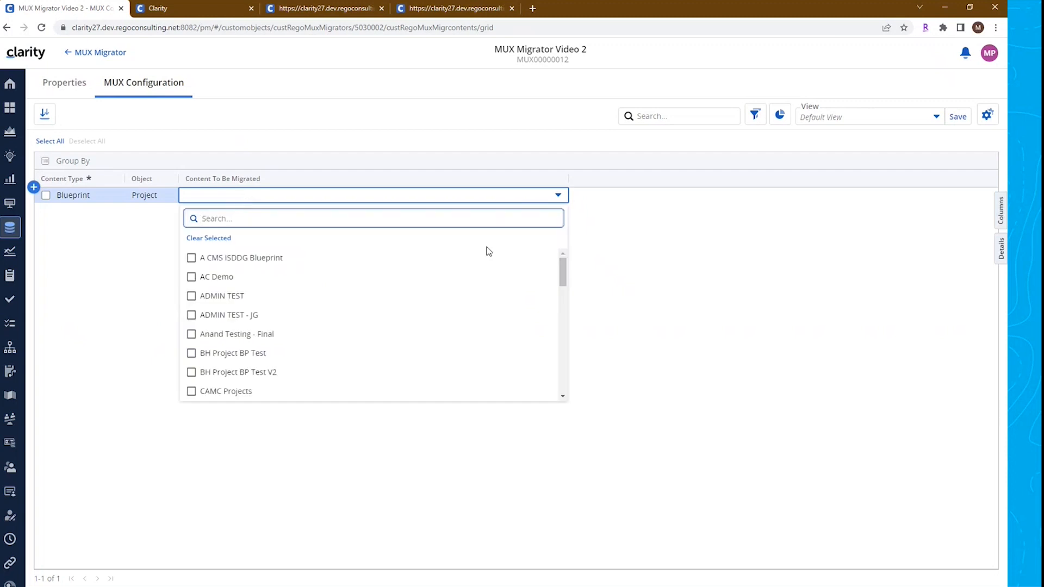
drag(562, 274, 564, 368)
scroll(564, 387, up, 3)
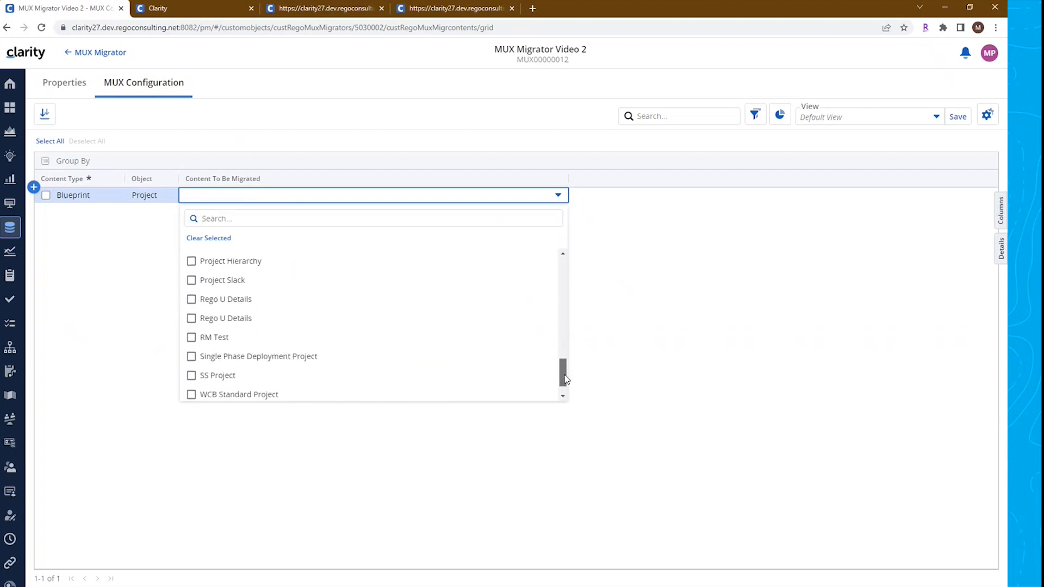
click(192, 300)
click(87, 291)
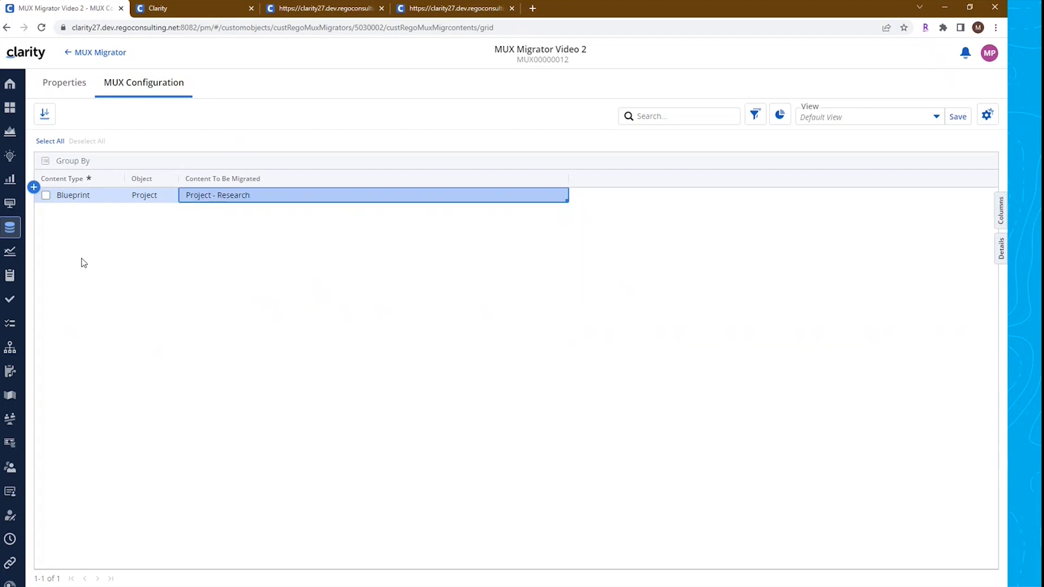
Add a View row for the Project object migrating the Active Projects Planned Cost view
click(34, 188)
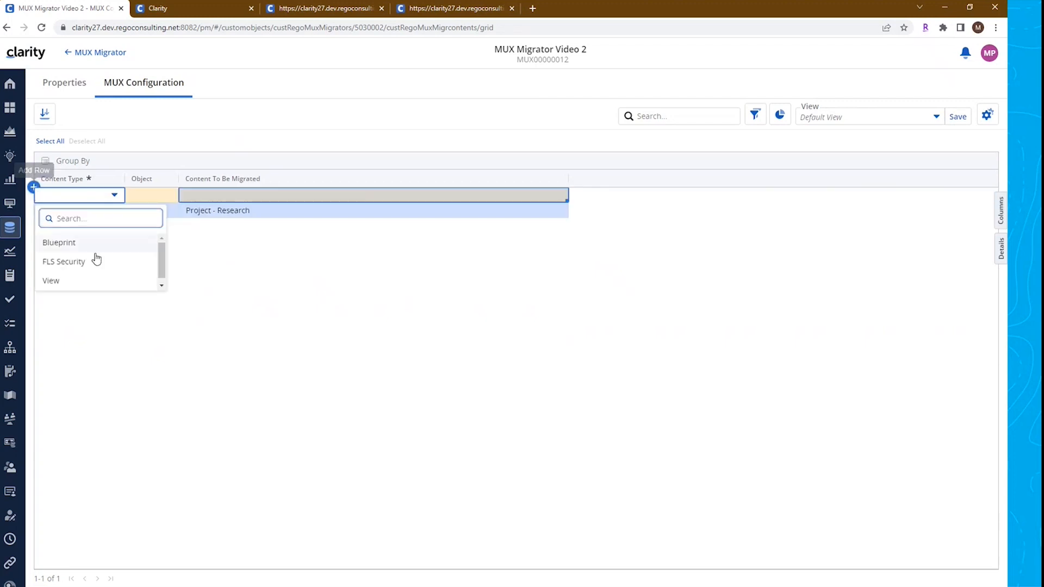
click(96, 280)
click(152, 198)
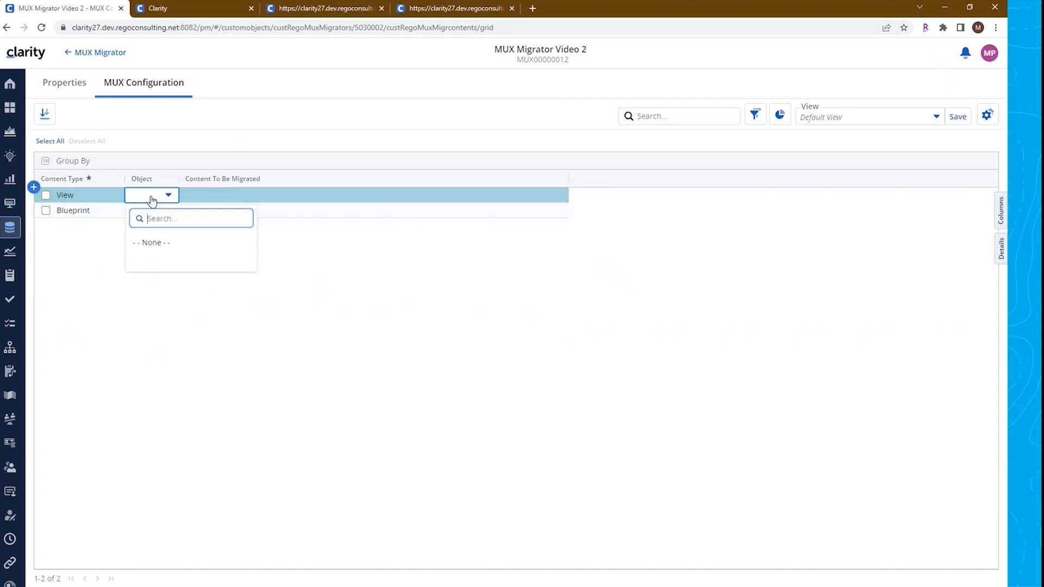
text(project)
click(170, 243)
click(234, 200)
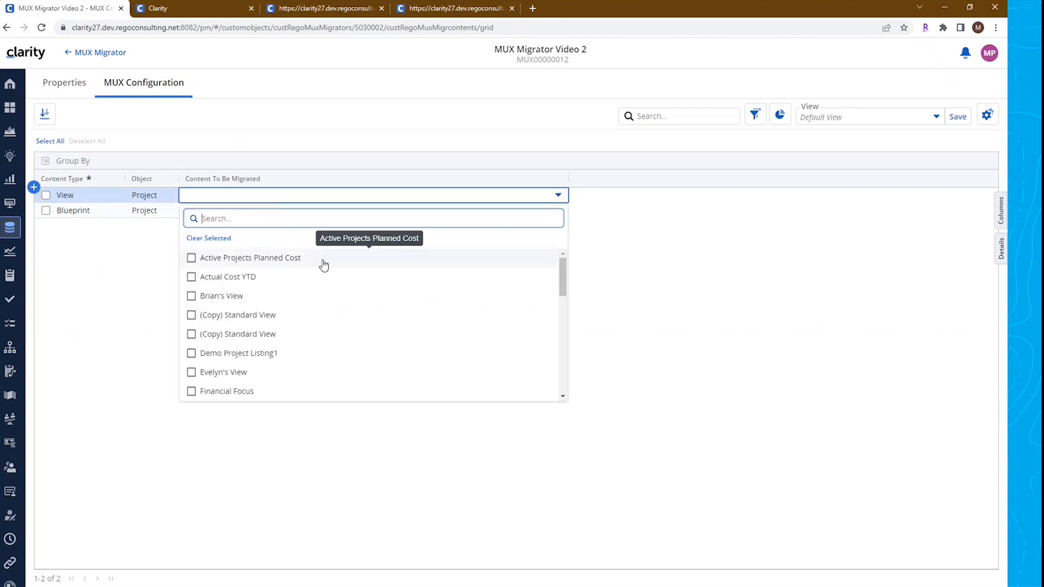
click(191, 257)
click(108, 267)
Add an FLS Security row with Roadmap as its object
click(33, 187)
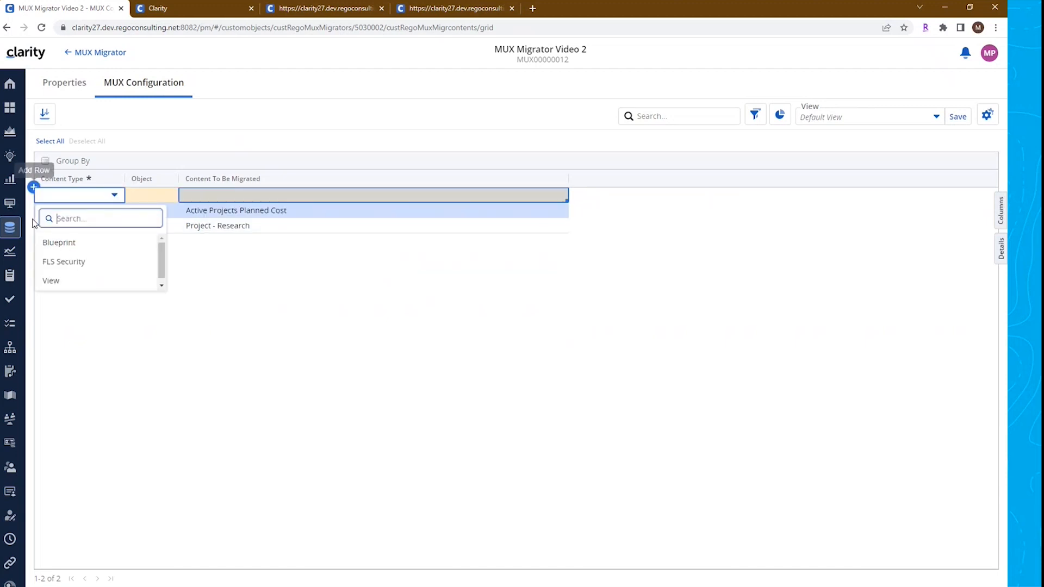
click(81, 260)
click(137, 194)
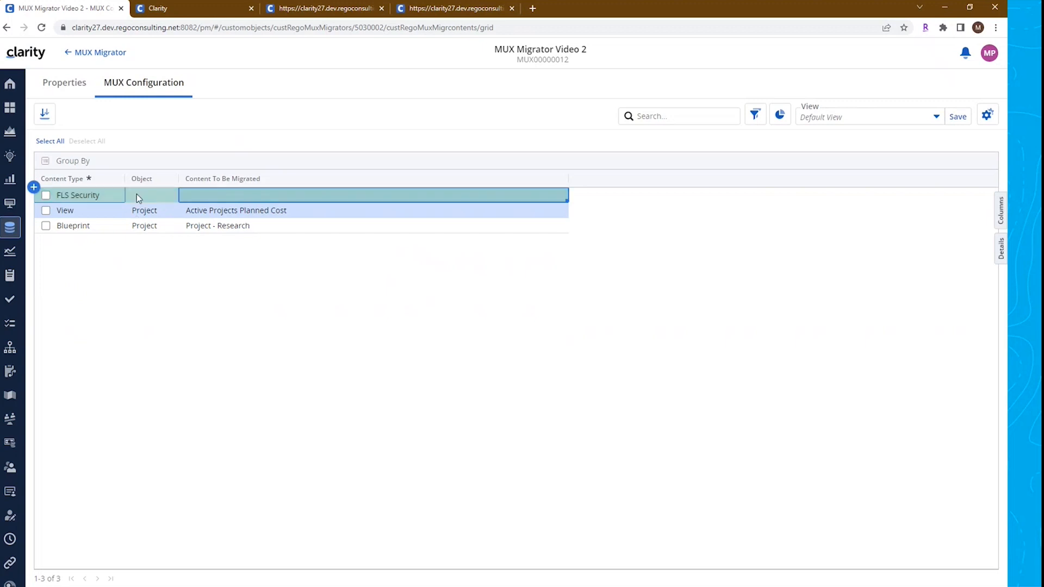
text(r)
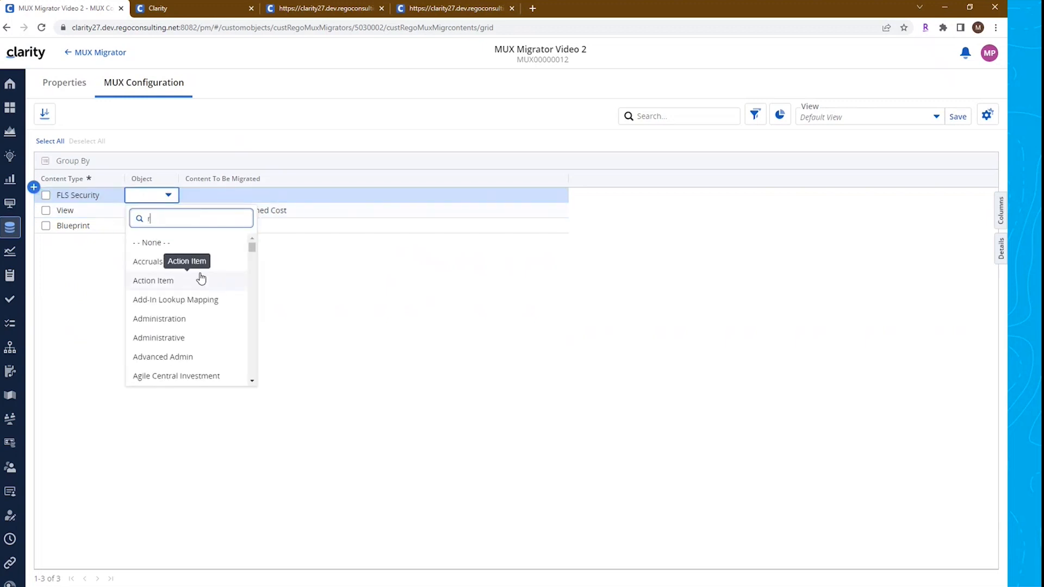
text(oaad)
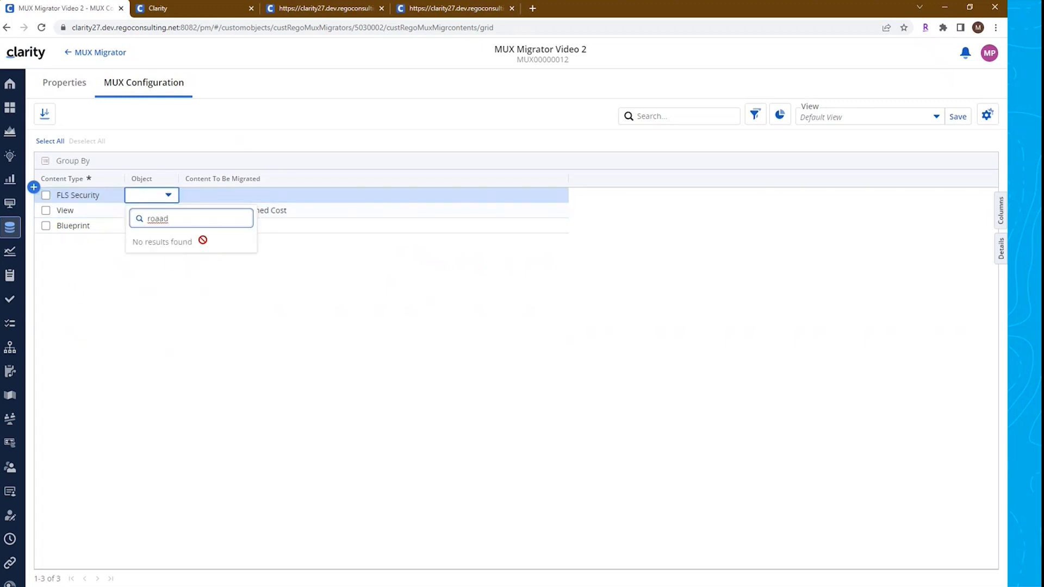
key(BackSpace)
key(BackSpace)
text(d)
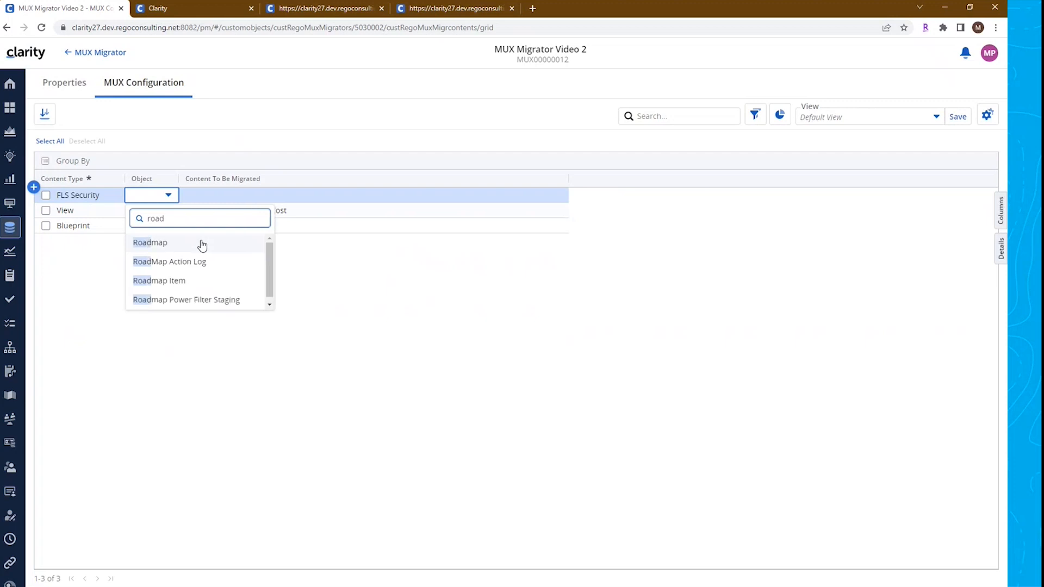
click(177, 245)
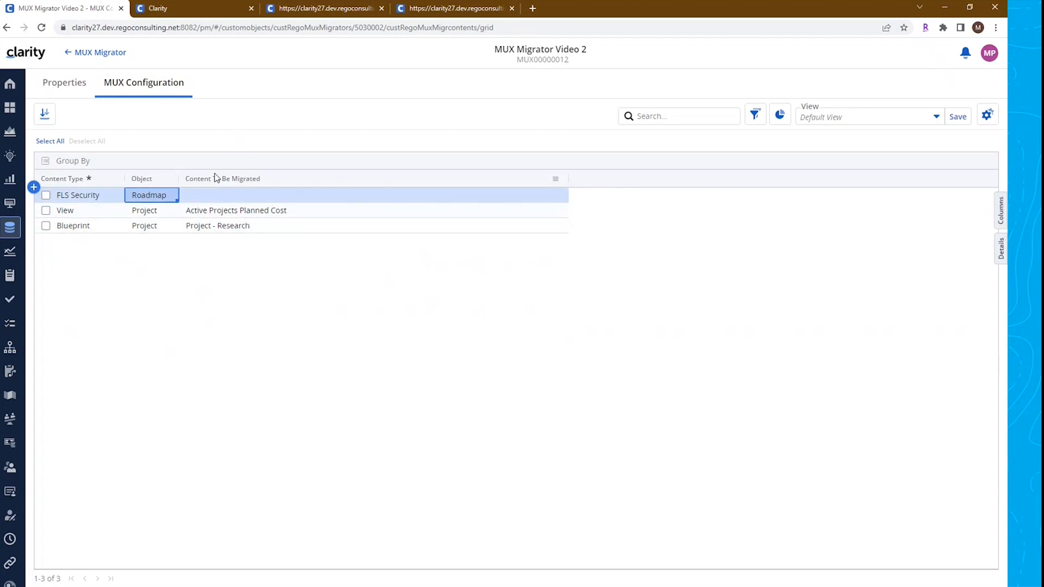
Run the Export Json action on the migrator record's properties
click(70, 88)
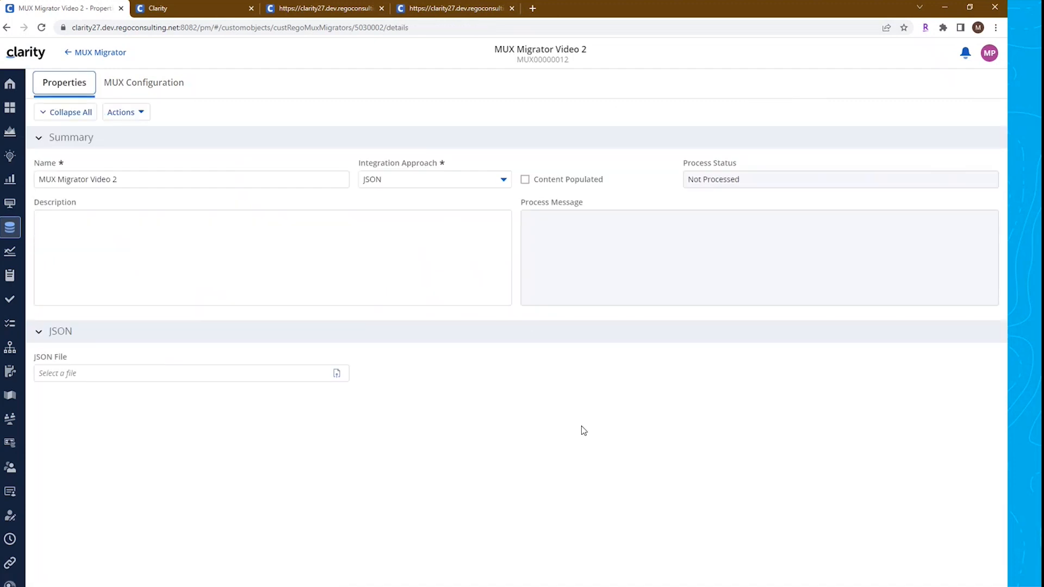
click(141, 112)
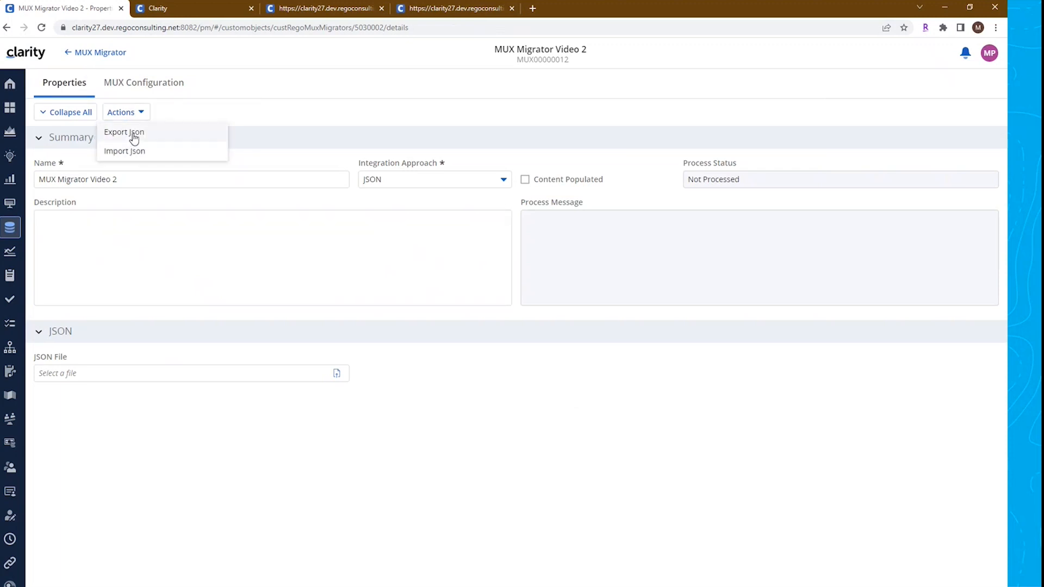
click(134, 137)
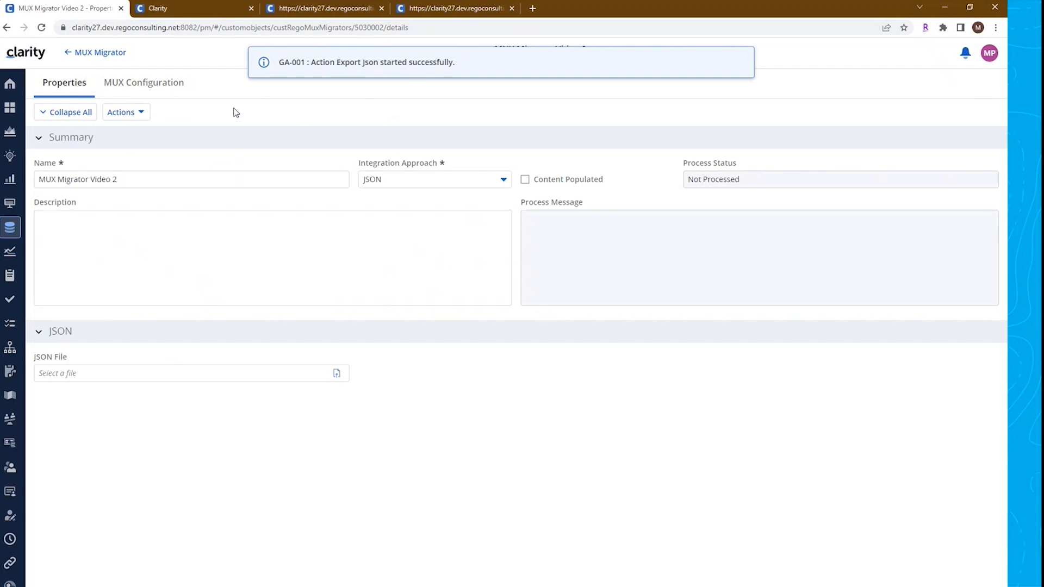
Reload the record and download the generated mux_file.txt JSON file
click(42, 28)
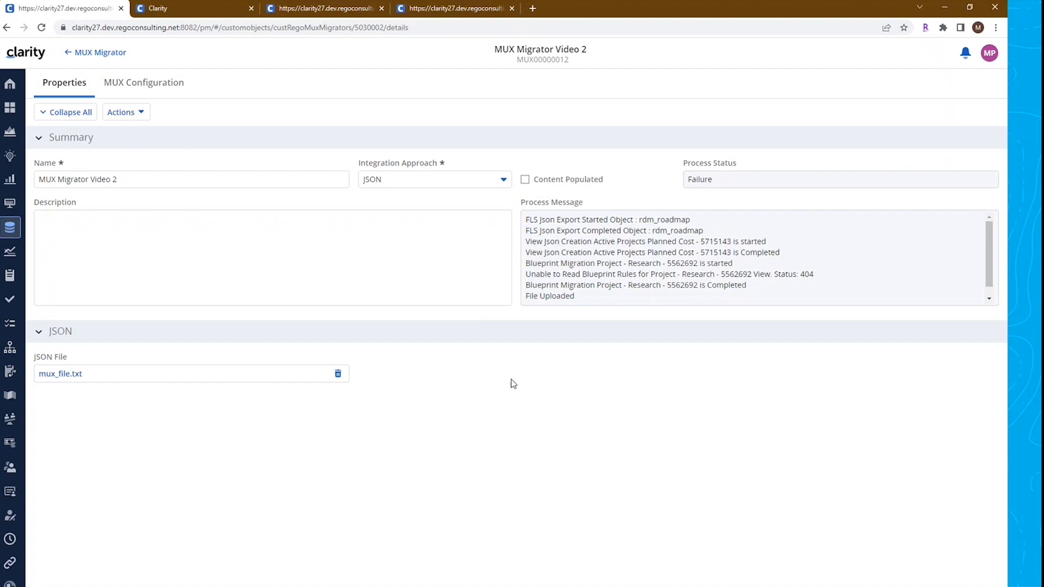
click(168, 83)
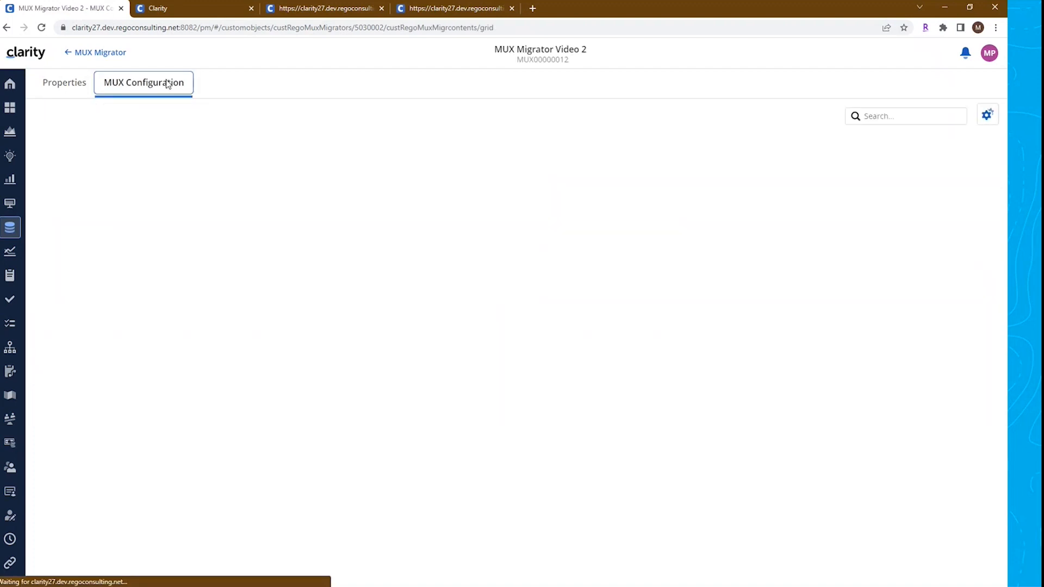
click(45, 84)
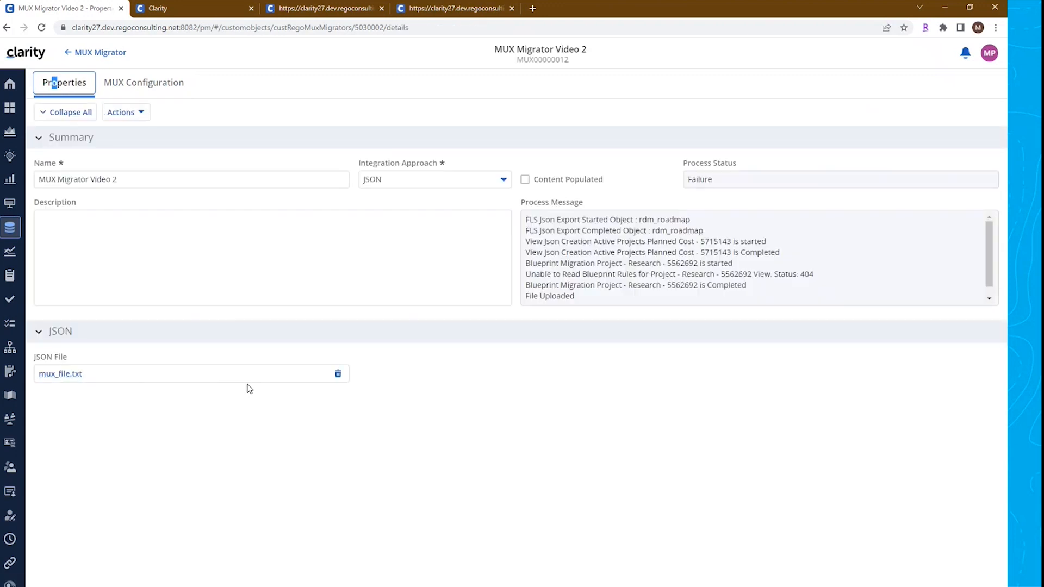
click(71, 377)
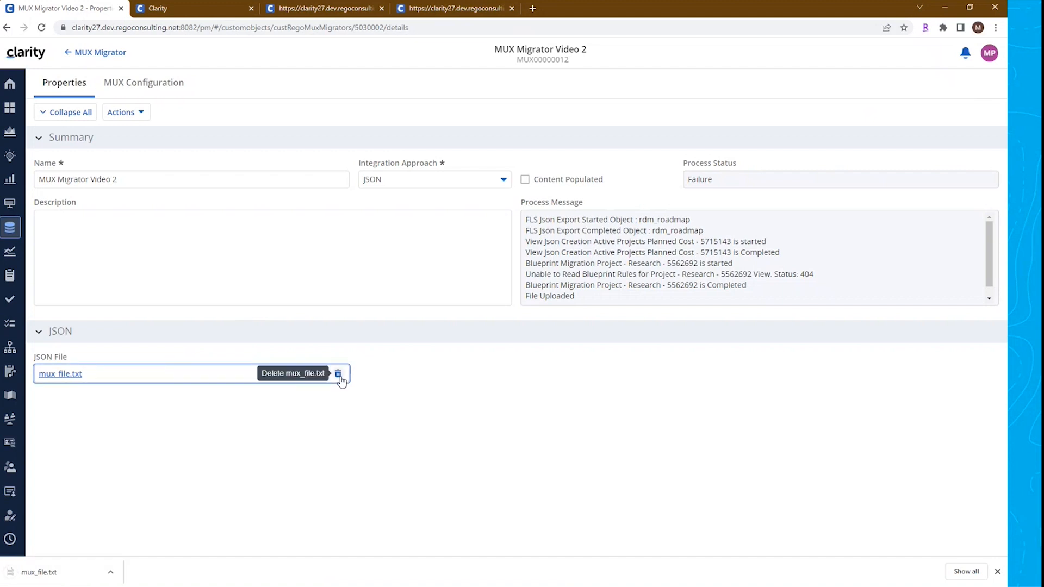
Reopen the MUX Migrator Video 2 record from the MUX Migrator list and review its process messages
click(110, 56)
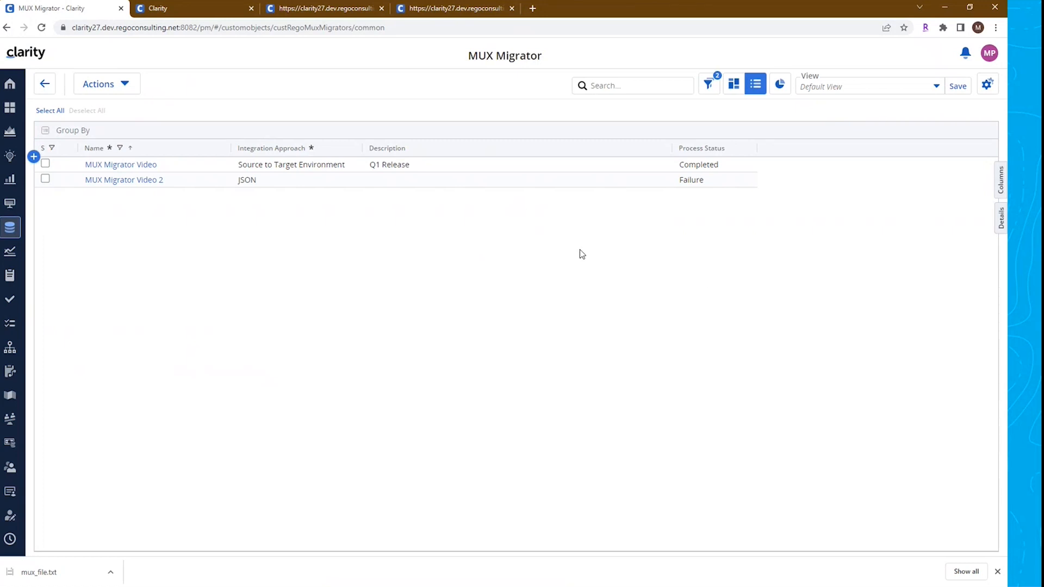
click(698, 180)
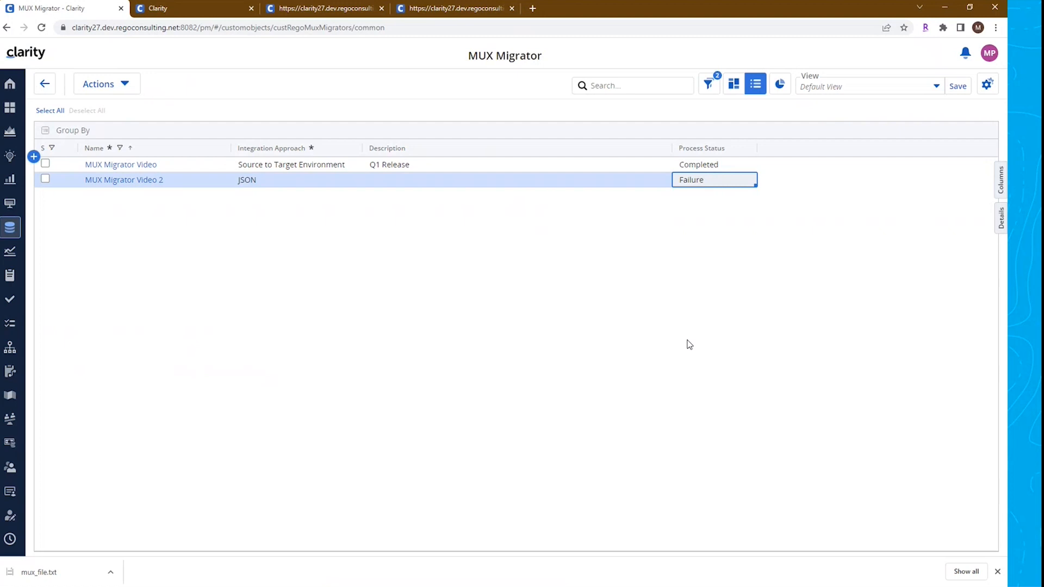
click(147, 185)
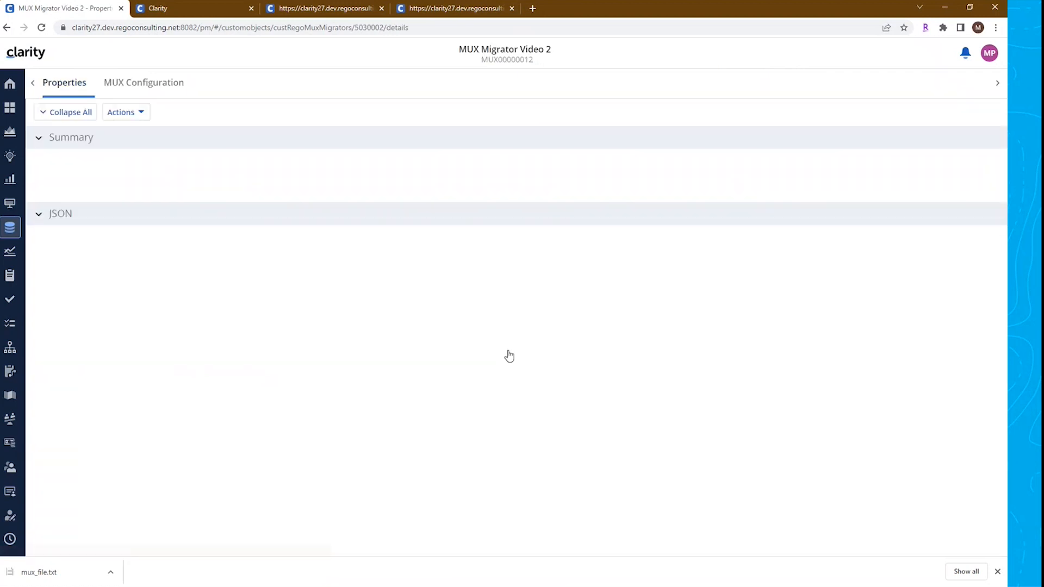
scroll(652, 288, down, 1)
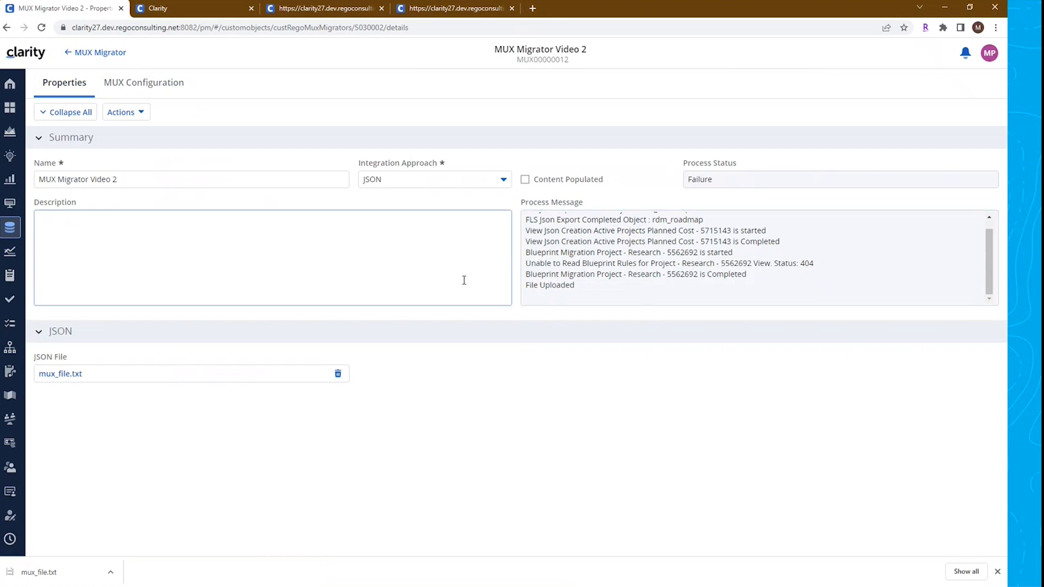
Add a new MUX Migrator row named MUX Migrator Video 3 with the JSON integration approach
click(96, 63)
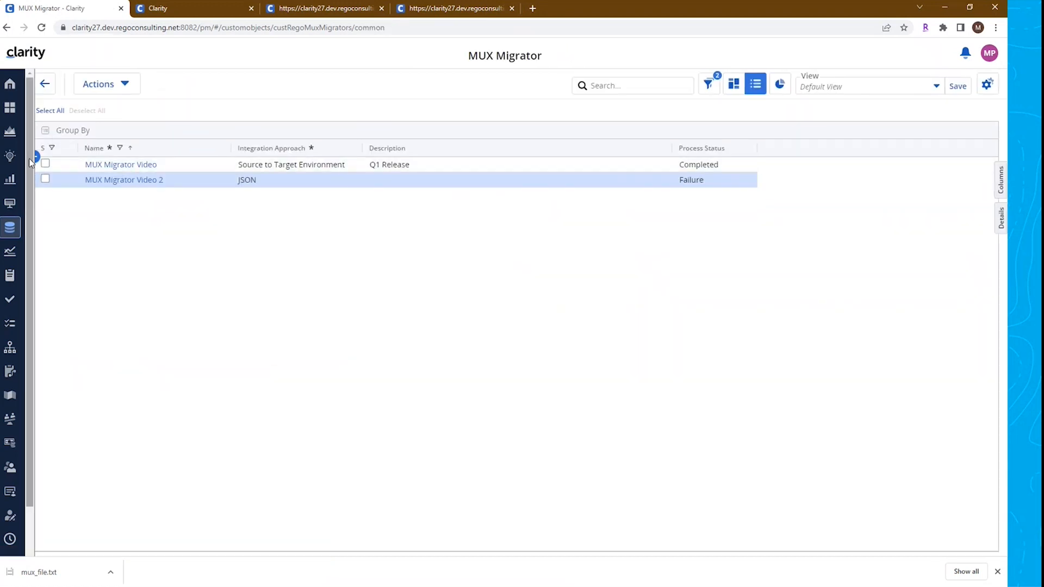
click(34, 156)
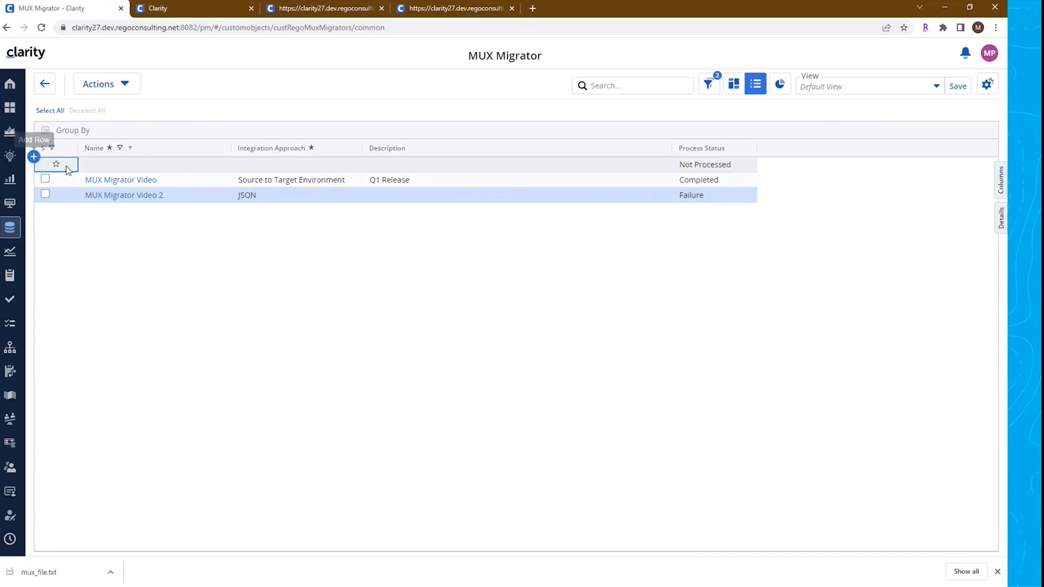
click(104, 165)
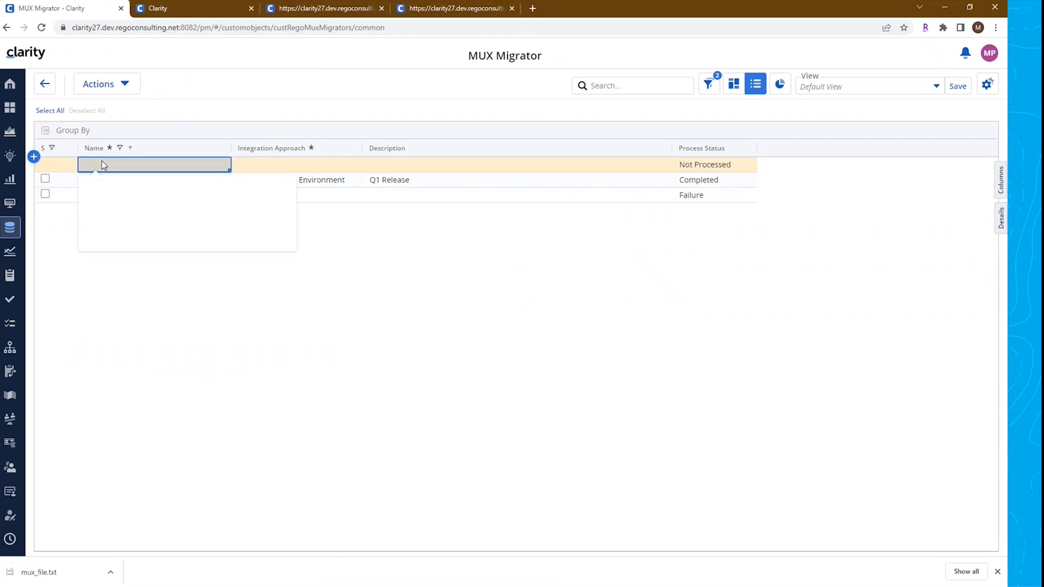
text(MUX Migrator Video 3)
click(324, 165)
click(324, 166)
click(303, 213)
Set the new row's description to Releasing content from Test to PROD in Q2
click(403, 162)
click(403, 162)
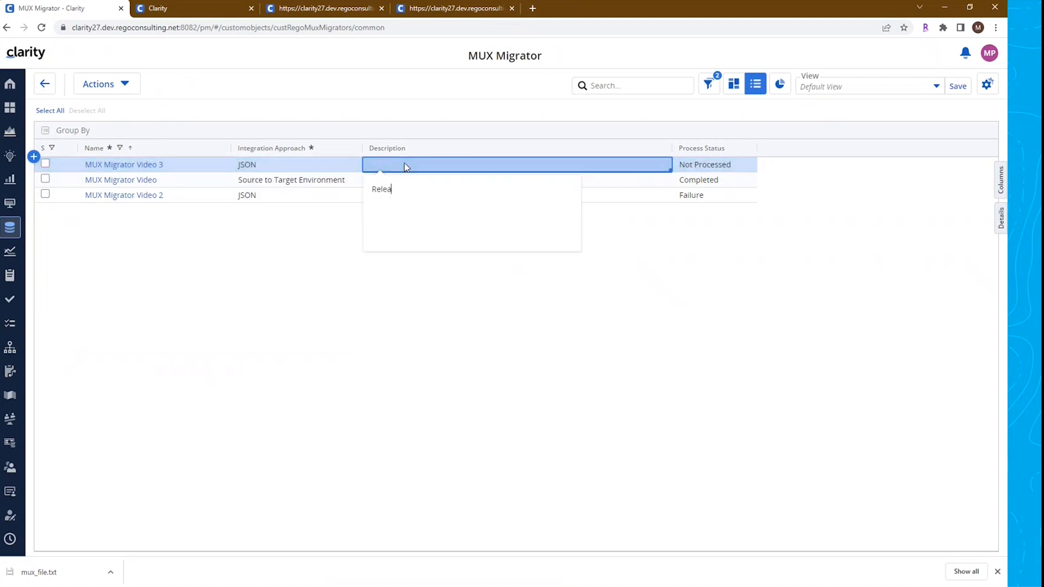
text(Releasing content from Test to PROD in Q2)
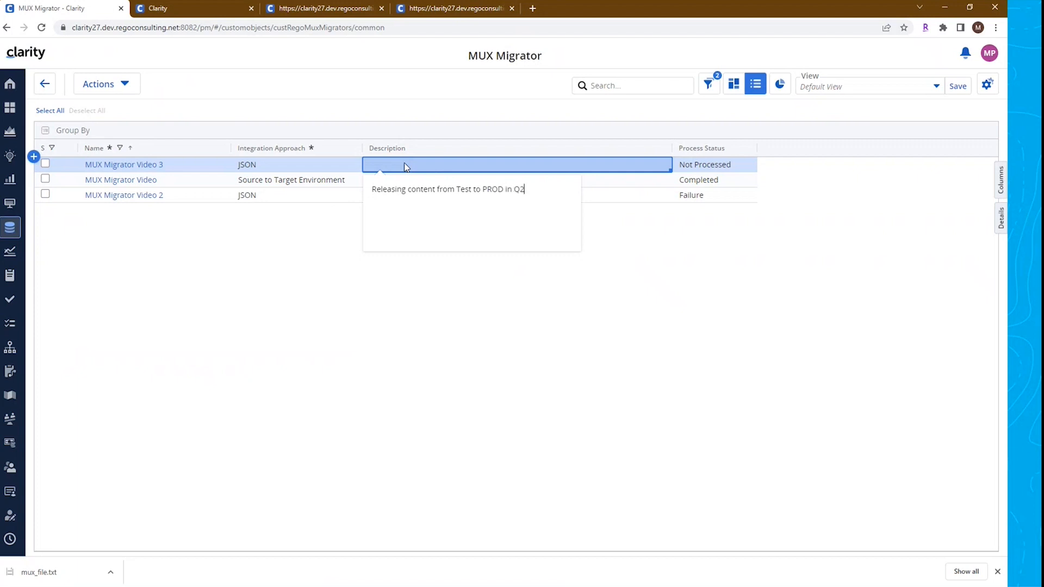
click(392, 331)
Open the MUX Migrator Video 3 record and attach the downloaded mux_file.txt as its JSON file
click(142, 169)
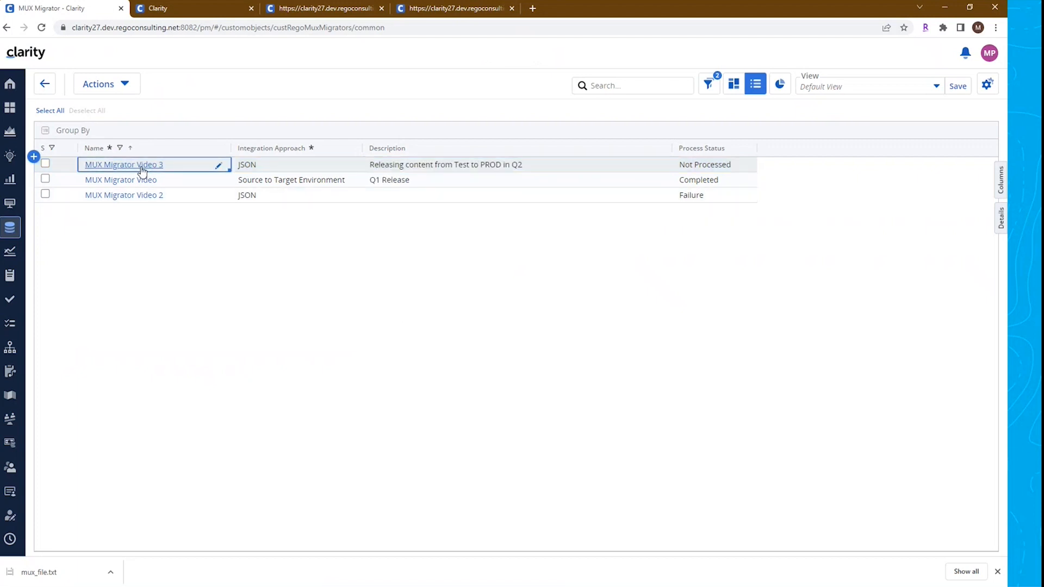
click(142, 169)
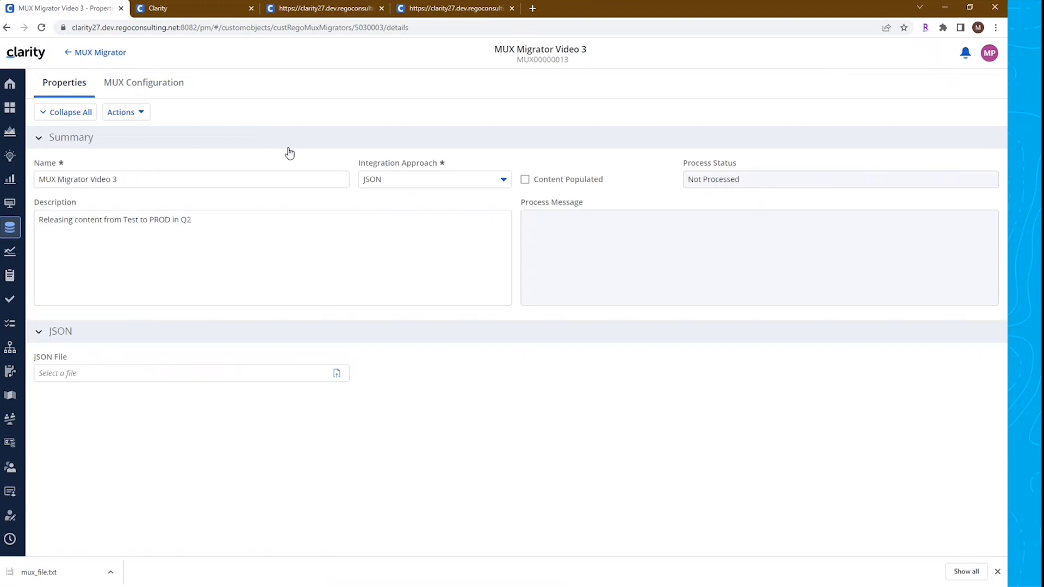
click(336, 374)
double_click(126, 94)
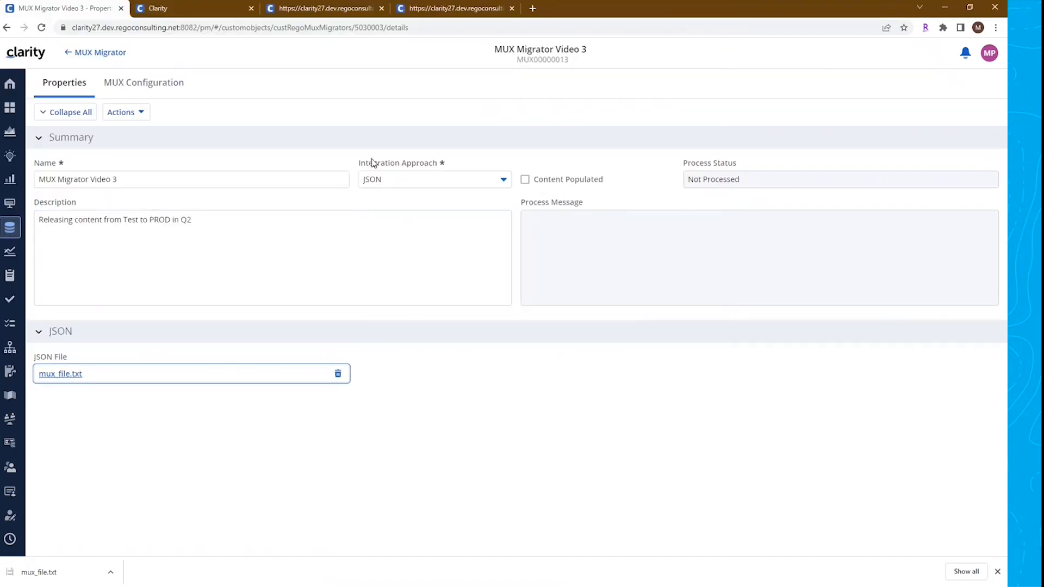
Delete the Project - Research blueprint from the Blueprints list
click(217, 11)
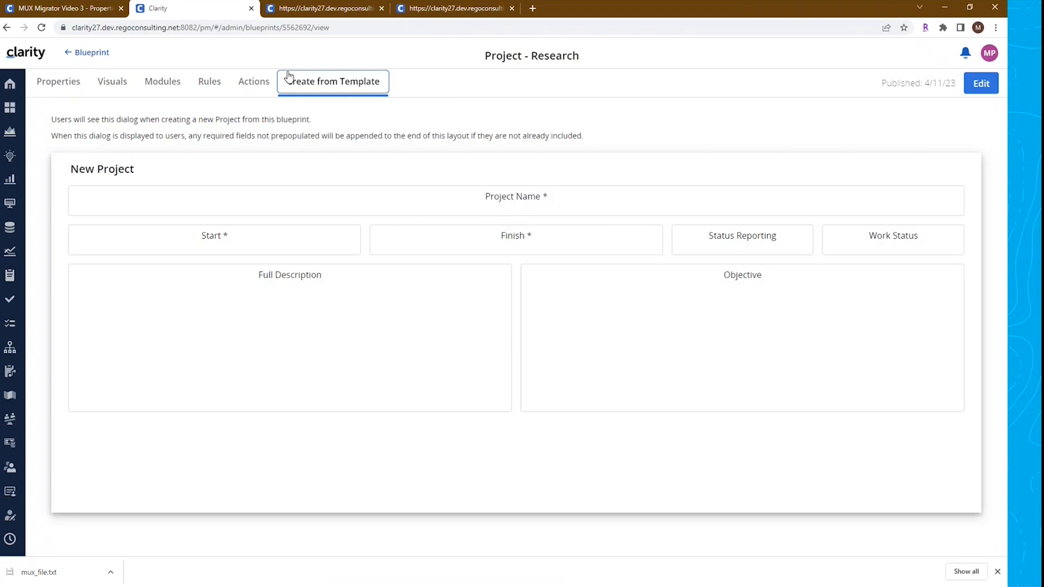
click(89, 52)
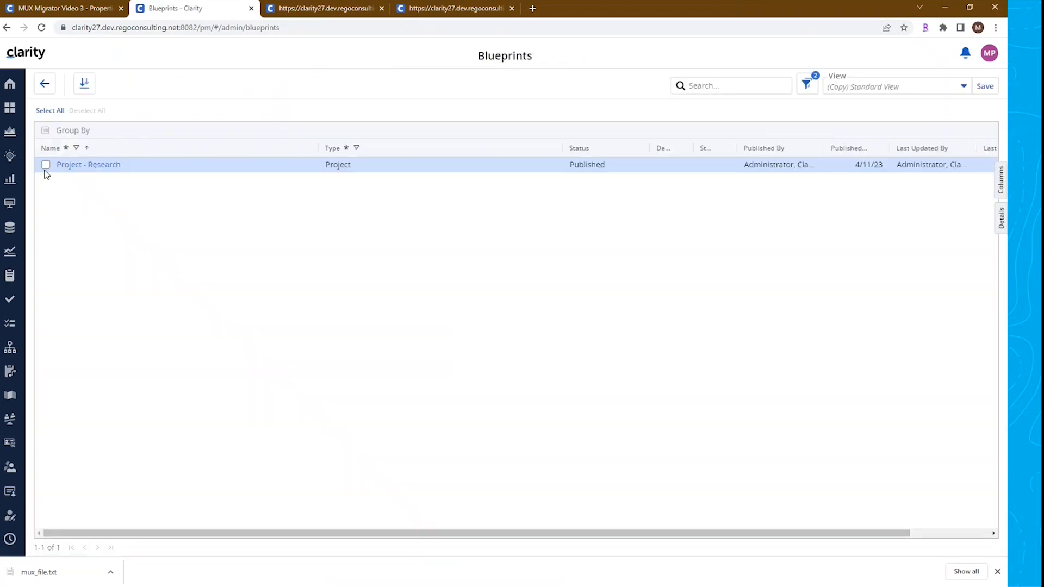
click(46, 165)
click(243, 113)
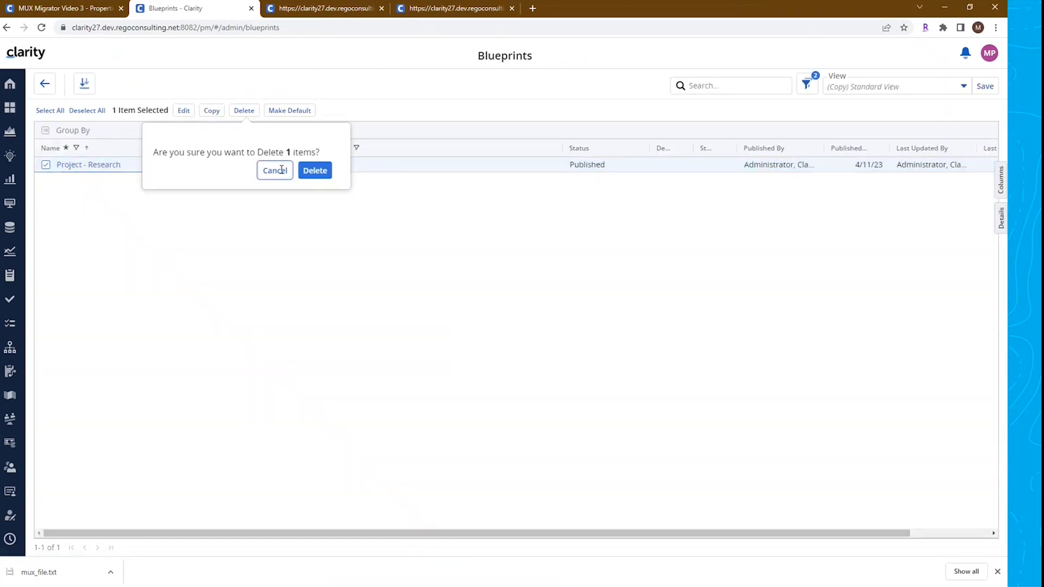
click(312, 171)
Delete the shared Active Projects Planned Cost view from the Projects page's Manage Views and switch to another view
click(318, 9)
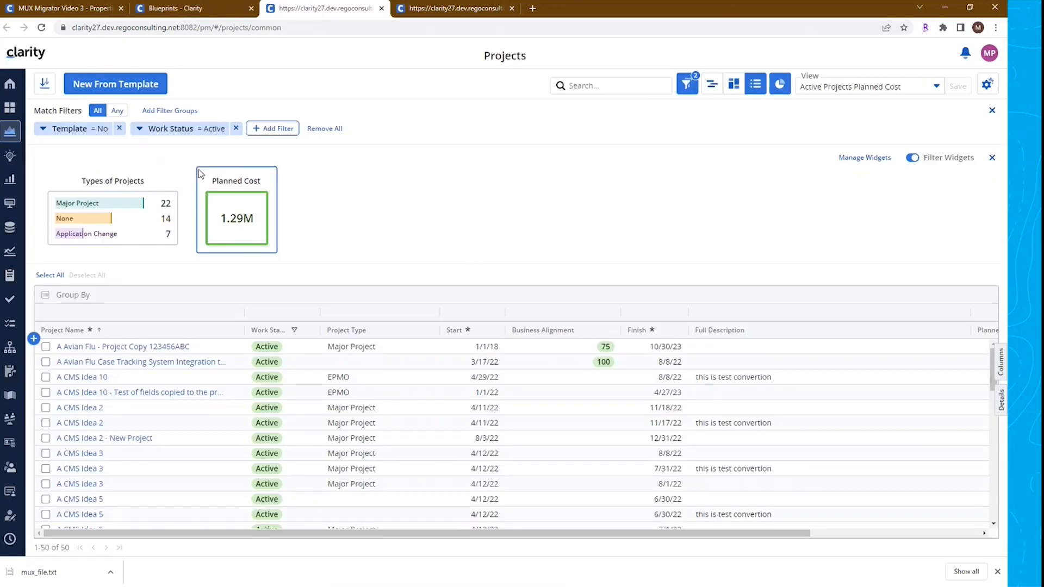
click(820, 131)
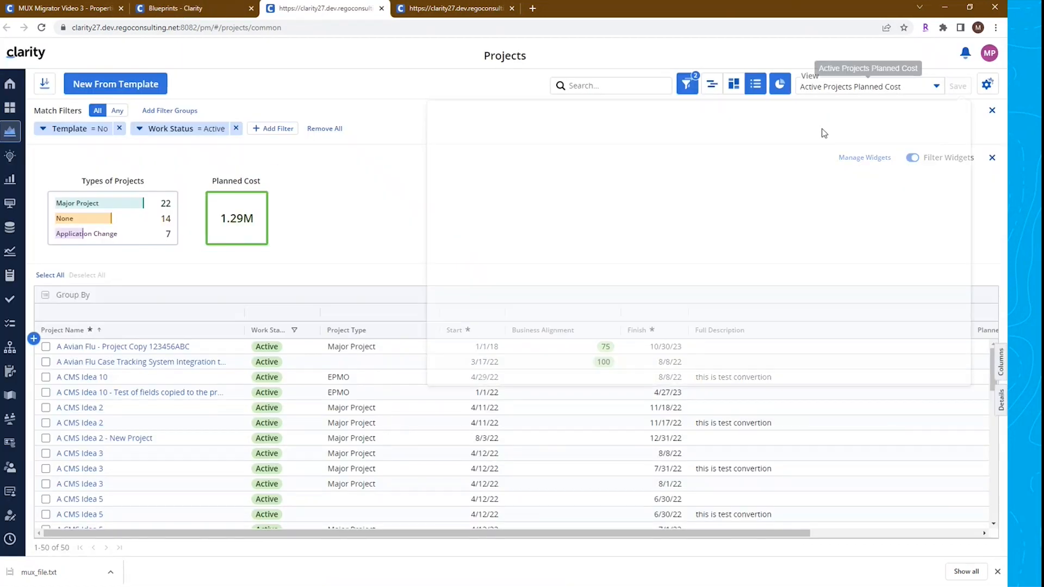
mouse_move(857, 215)
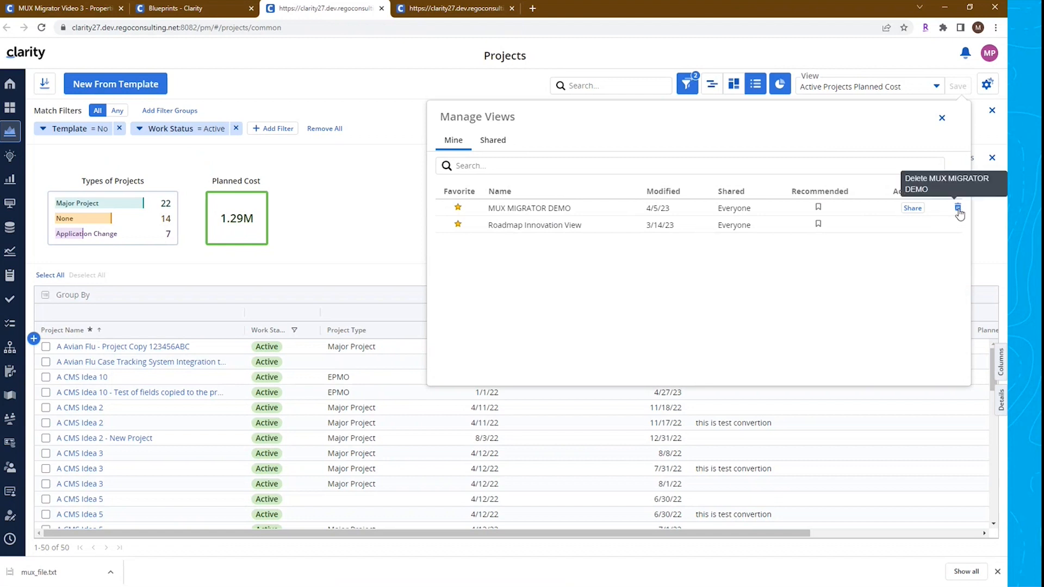
click(494, 140)
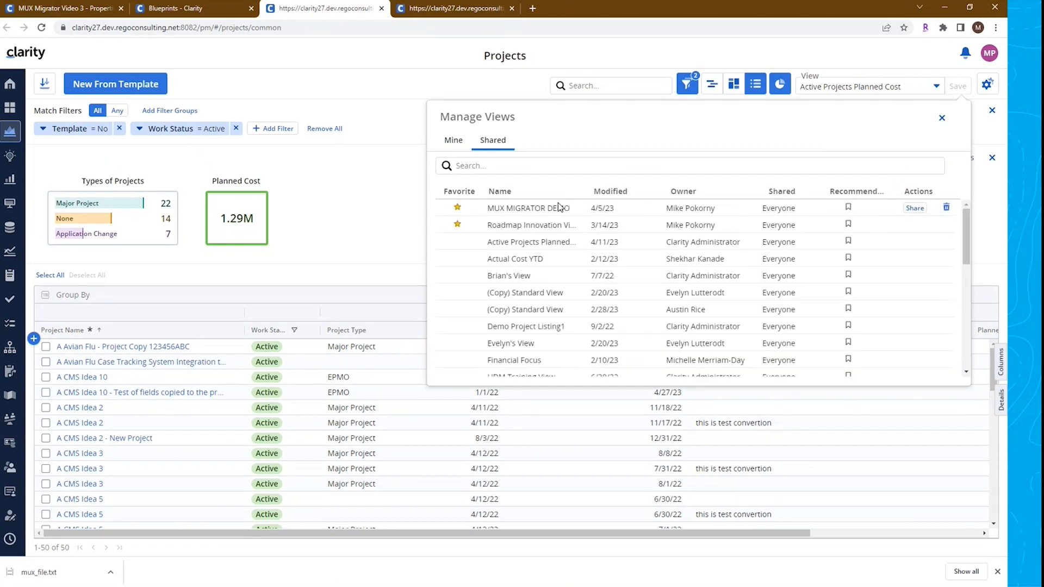
click(945, 245)
click(924, 300)
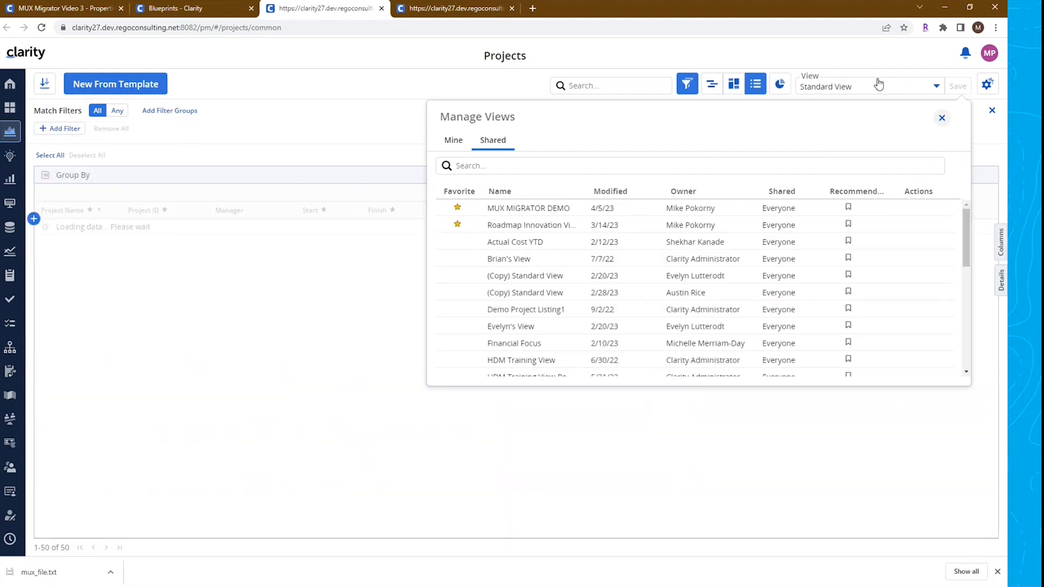
click(941, 119)
click(864, 86)
click(846, 187)
Clear the Label and Tooltip of the Last Updated Date and Last Updated By Roadmap attributes
click(475, 18)
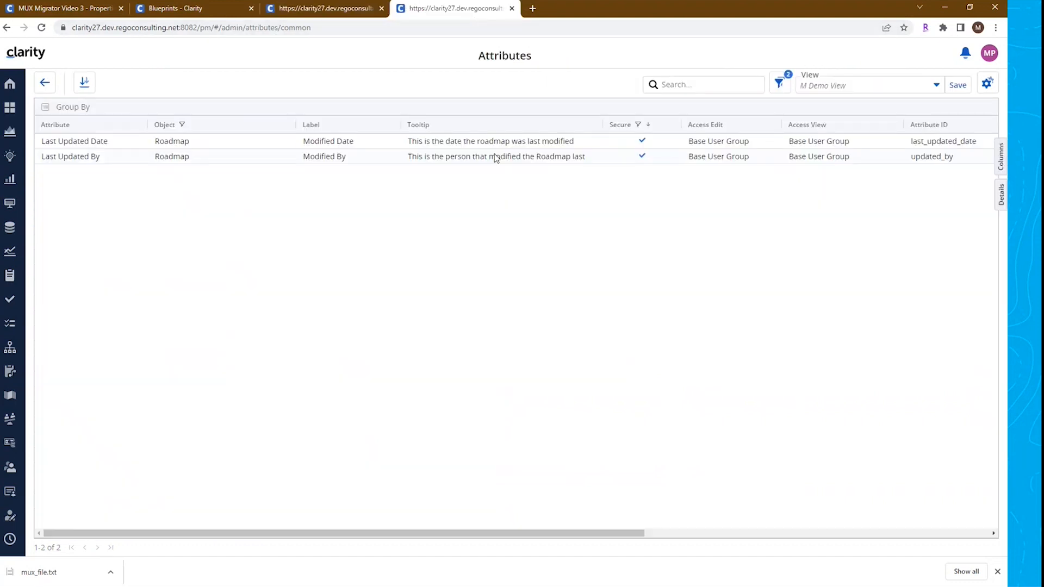
click(374, 144)
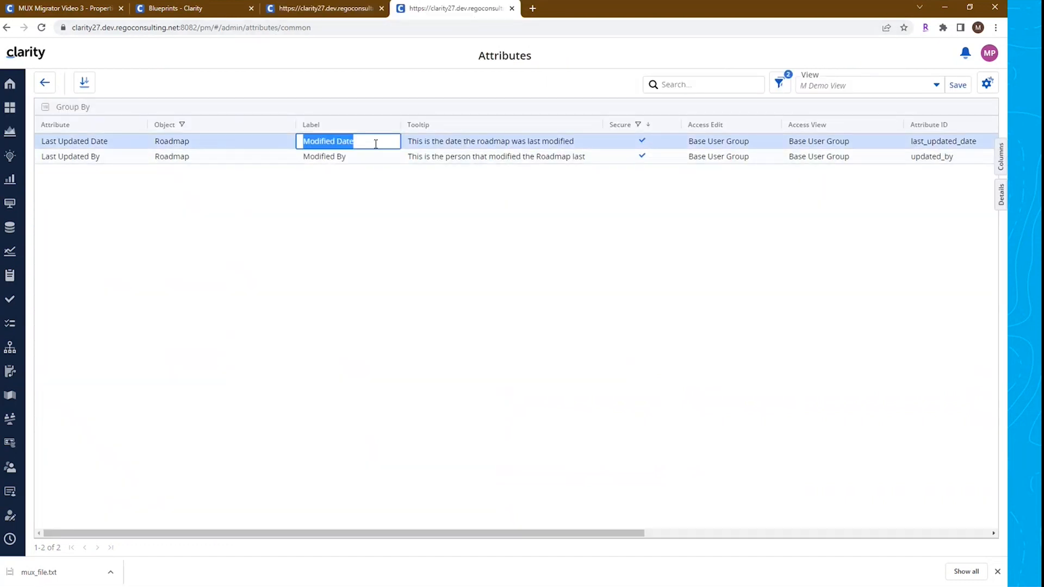
key(BackSpace)
click(346, 156)
key(BackSpace)
click(483, 143)
key(BackSpace)
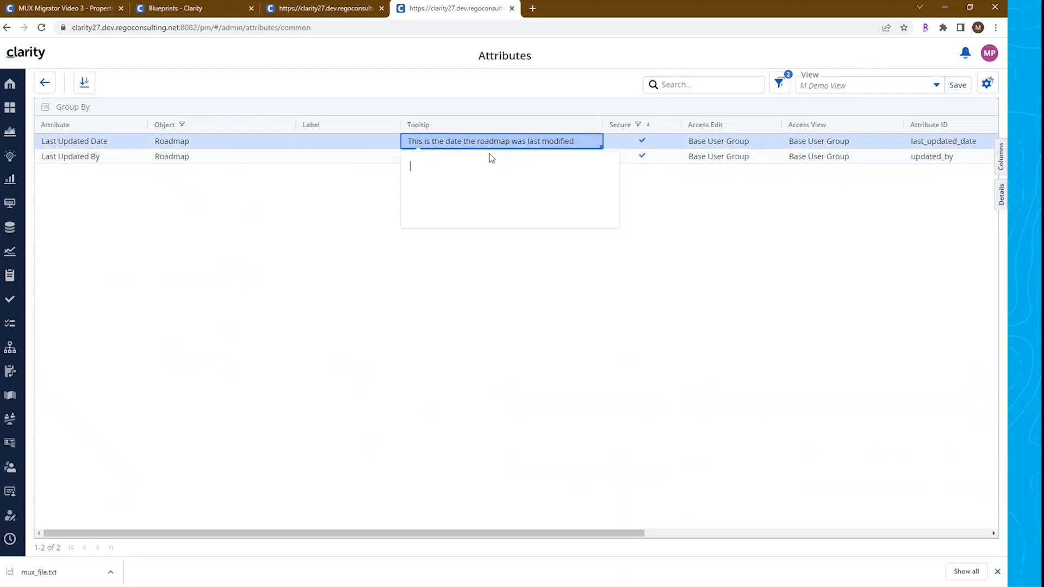
key(BackSpace)
click(510, 159)
key(BackSpace)
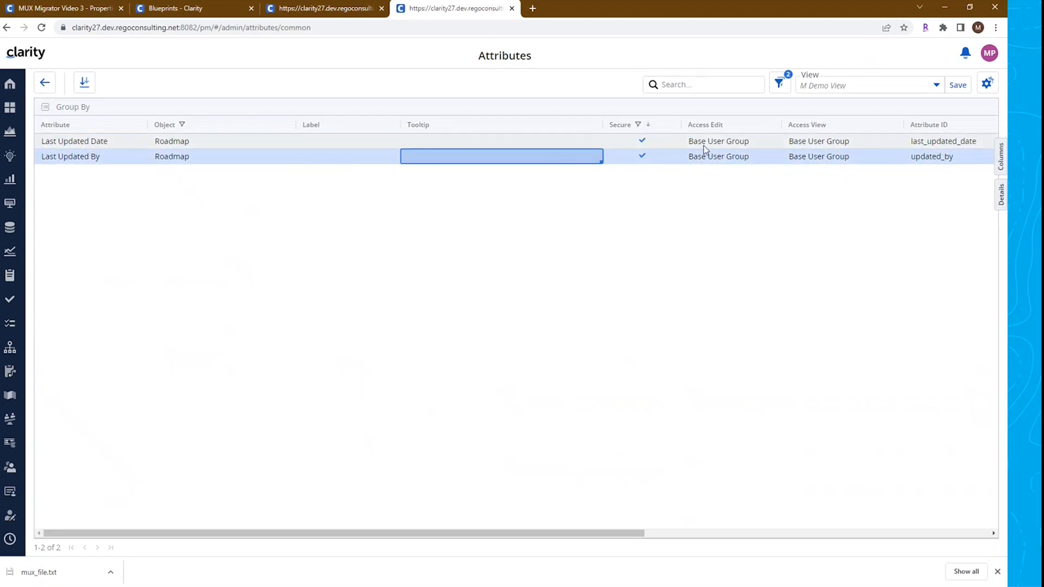
Clear the Access Edit and Access View groups of both Roadmap attributes
click(703, 146)
click(705, 149)
click(701, 183)
click(800, 153)
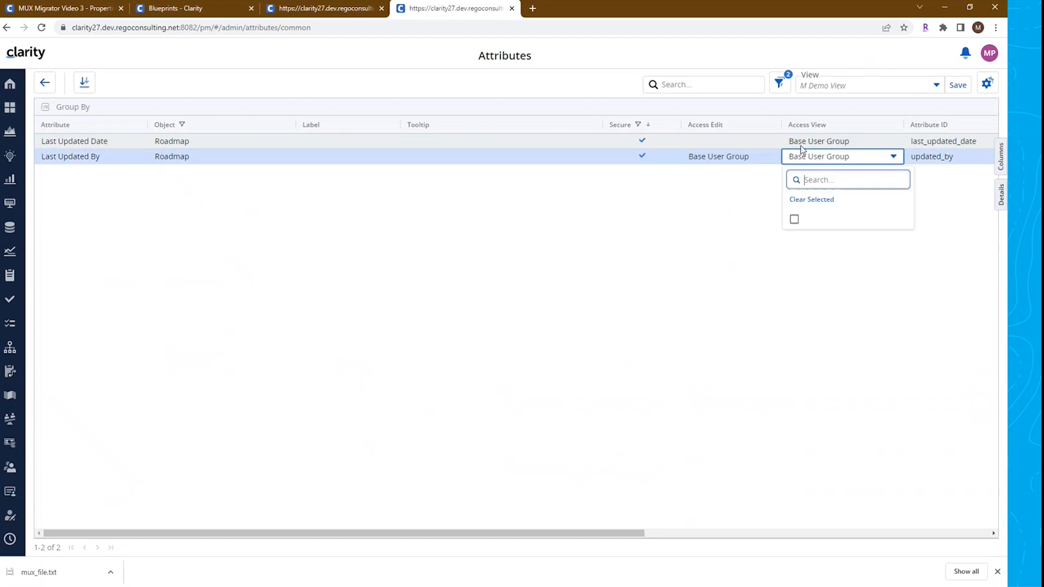
click(801, 200)
click(826, 141)
click(811, 184)
click(713, 159)
click(714, 158)
click(711, 199)
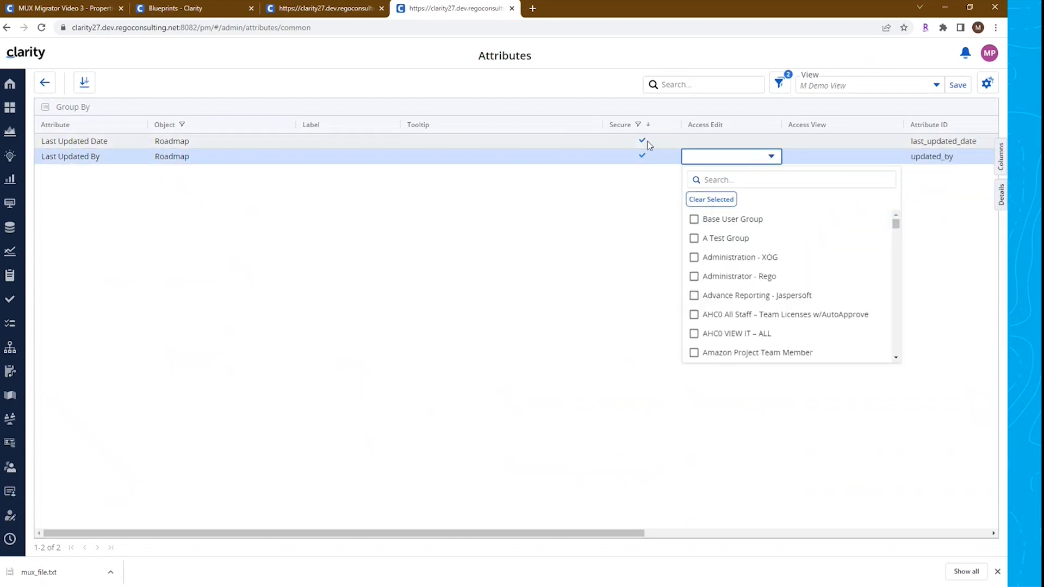
click(658, 229)
Uncheck Secure on both Roadmap attributes and reload the Attributes page
click(643, 143)
click(643, 157)
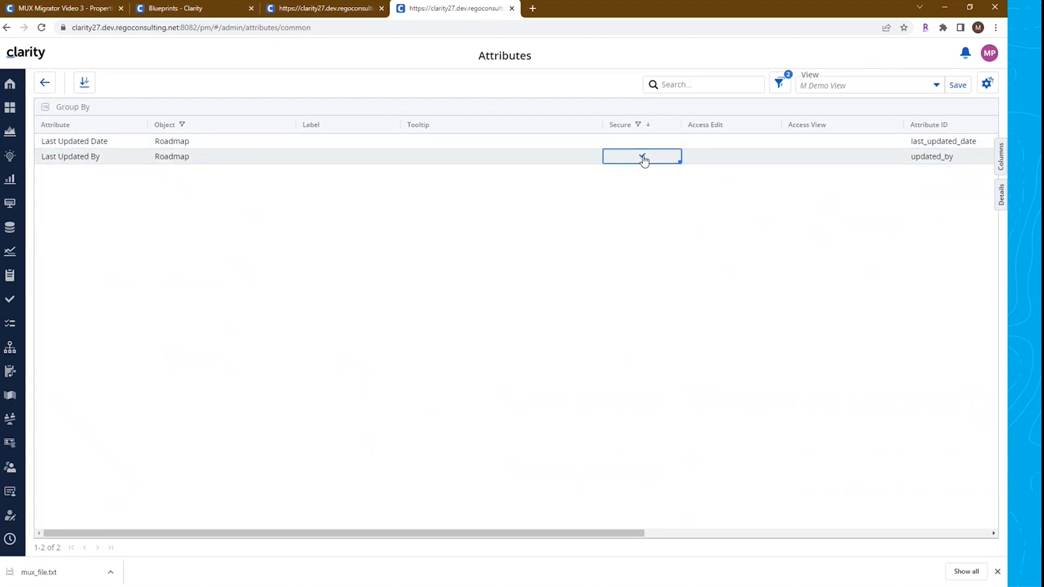
click(41, 27)
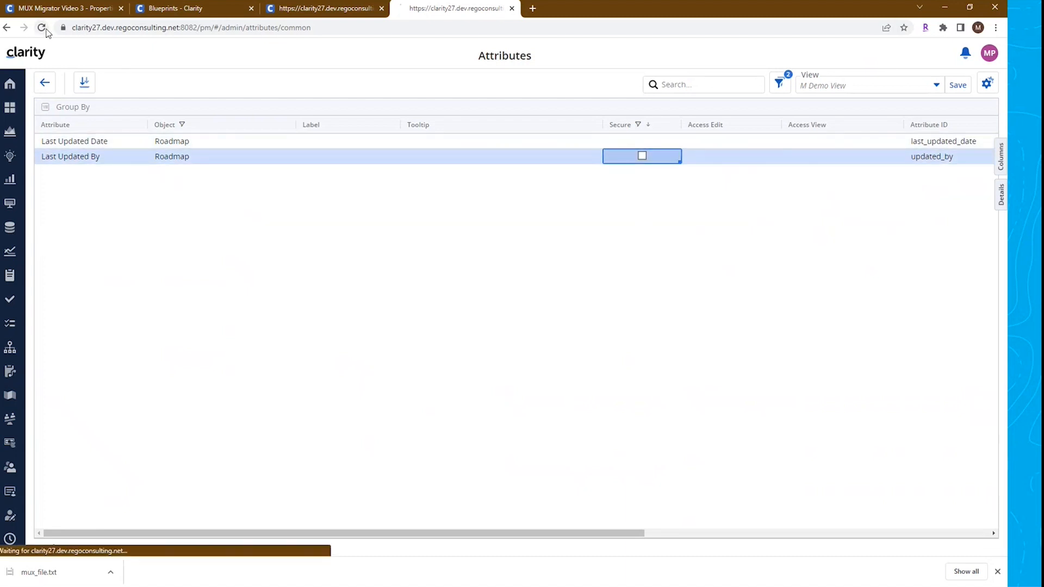
Run the Import Json action on the MUX Migrator Video 3 record
click(84, 8)
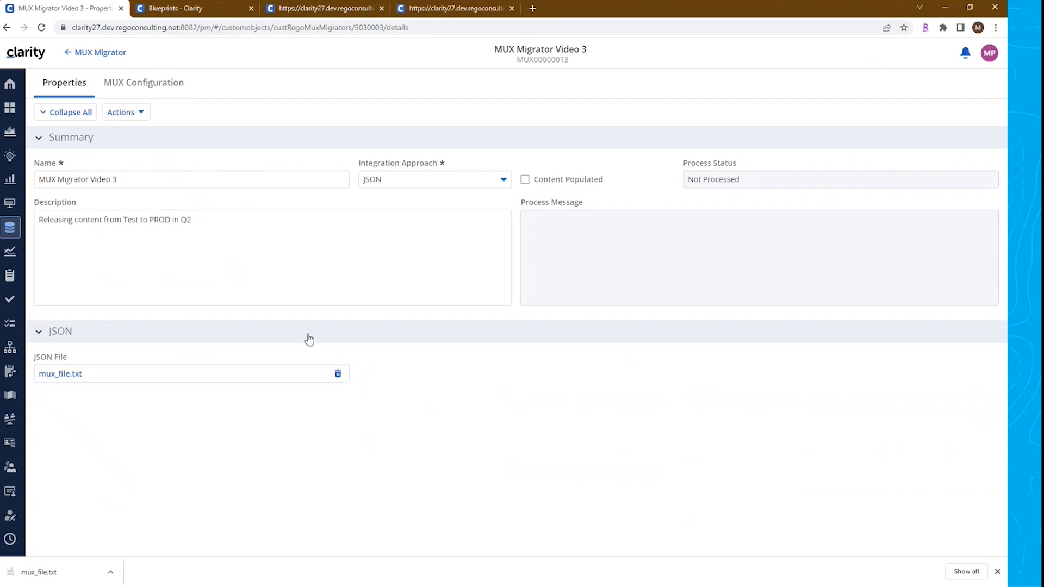
click(459, 8)
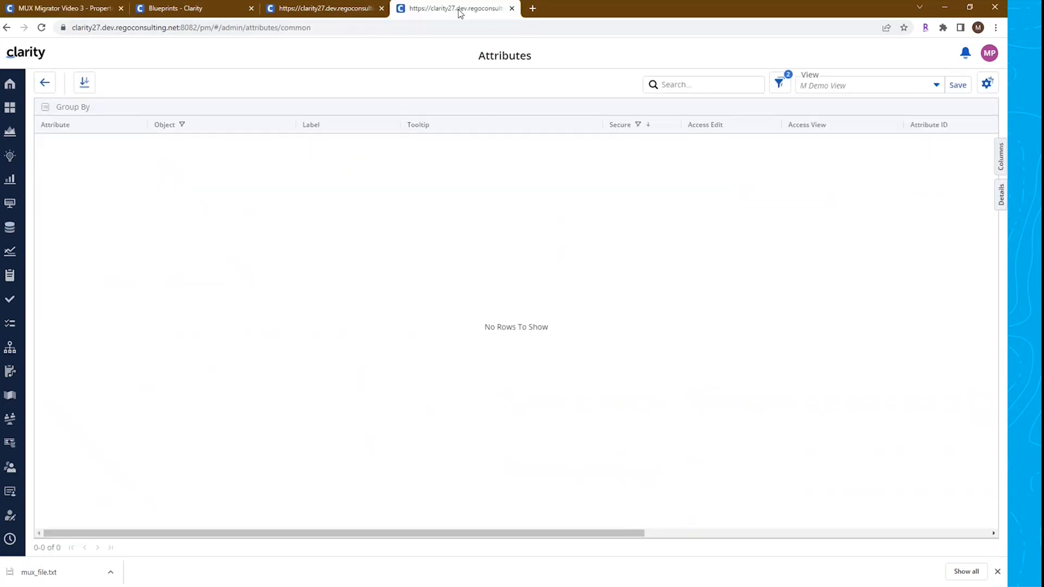
click(90, 9)
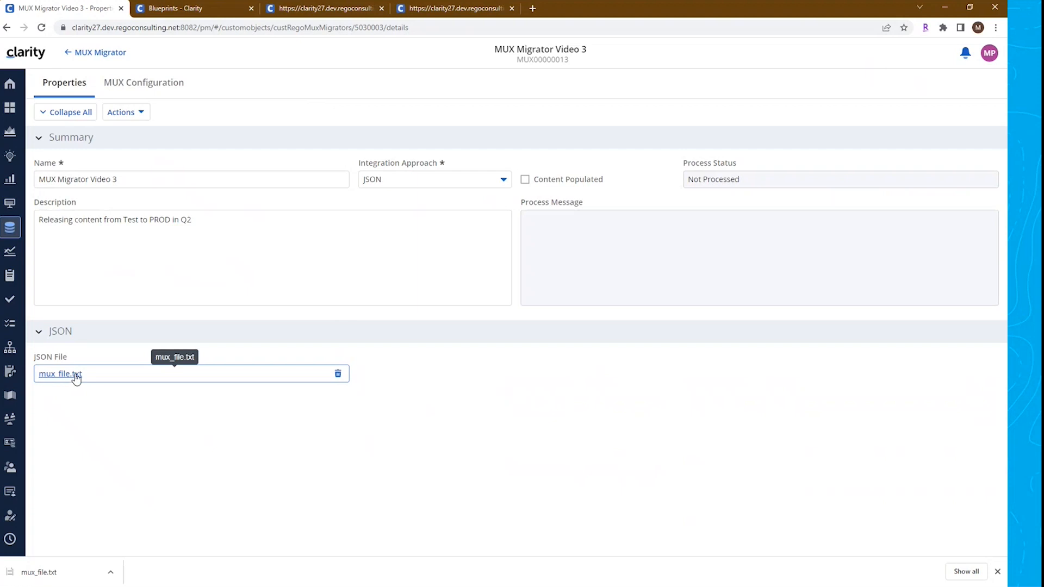
click(127, 114)
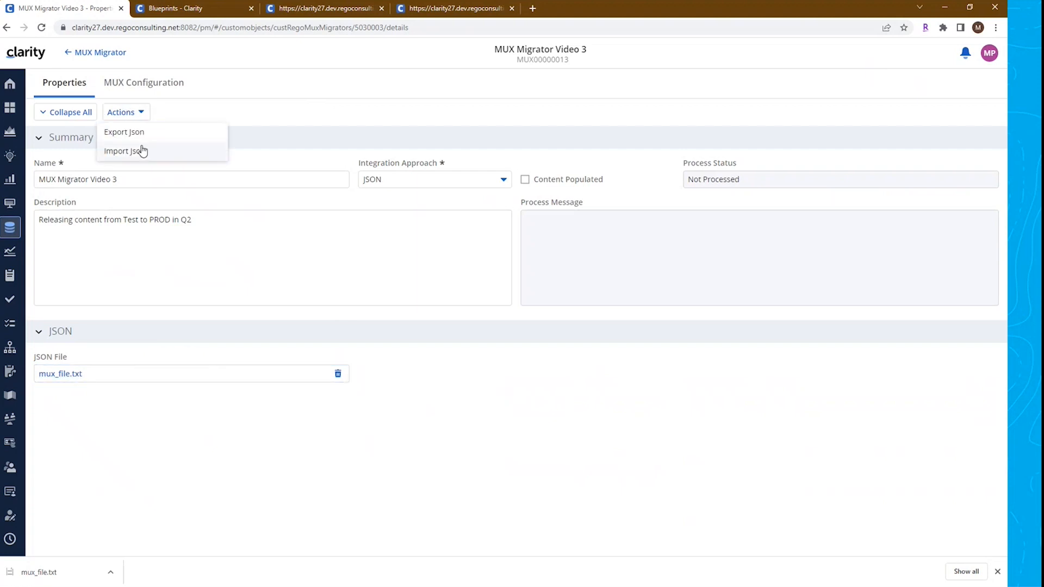
click(136, 152)
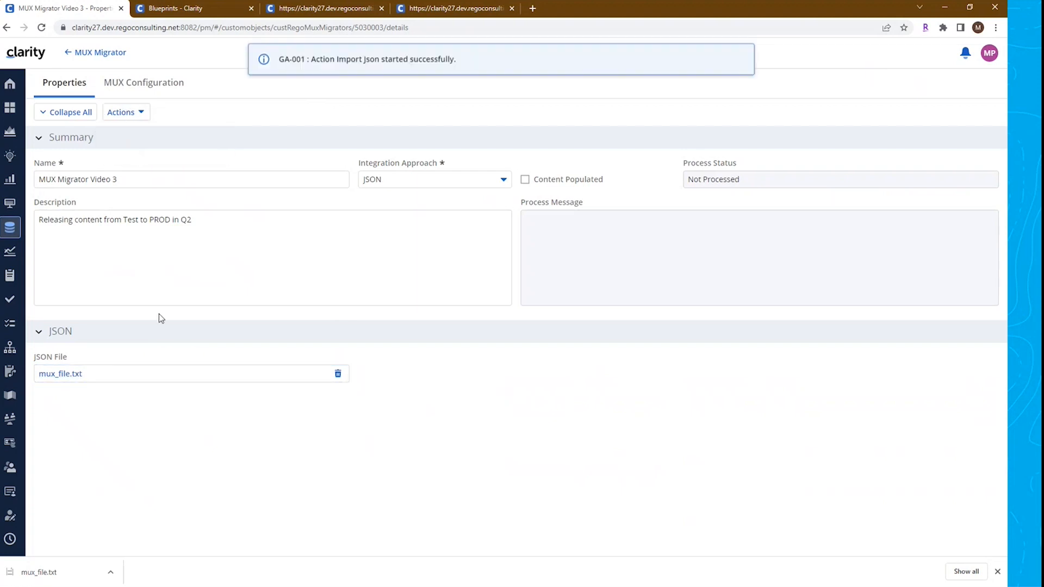
Reload the MUX Migrator Video 3 record and review its process status and messages
click(44, 31)
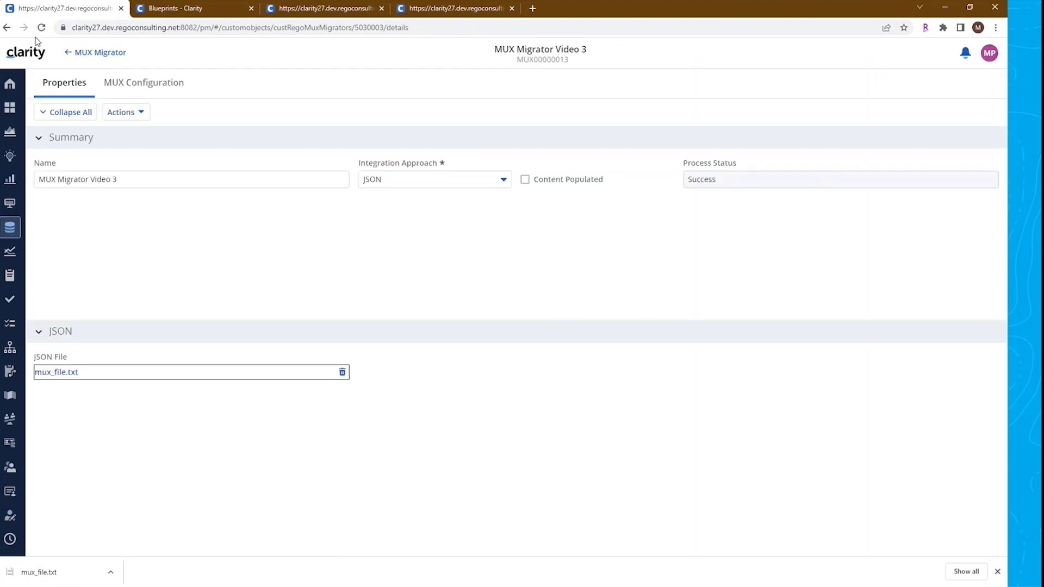
drag(549, 217, 781, 406)
click(780, 405)
scroll(714, 252, up, 8)
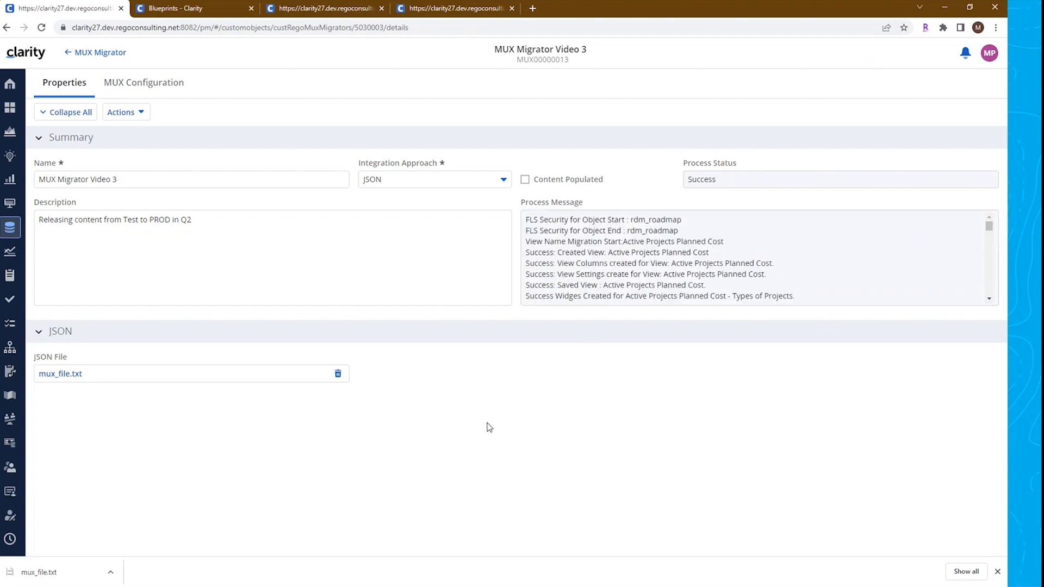
Reload the Blueprints list and inspect the restored Project - Research blueprint's properties and visuals
click(173, 14)
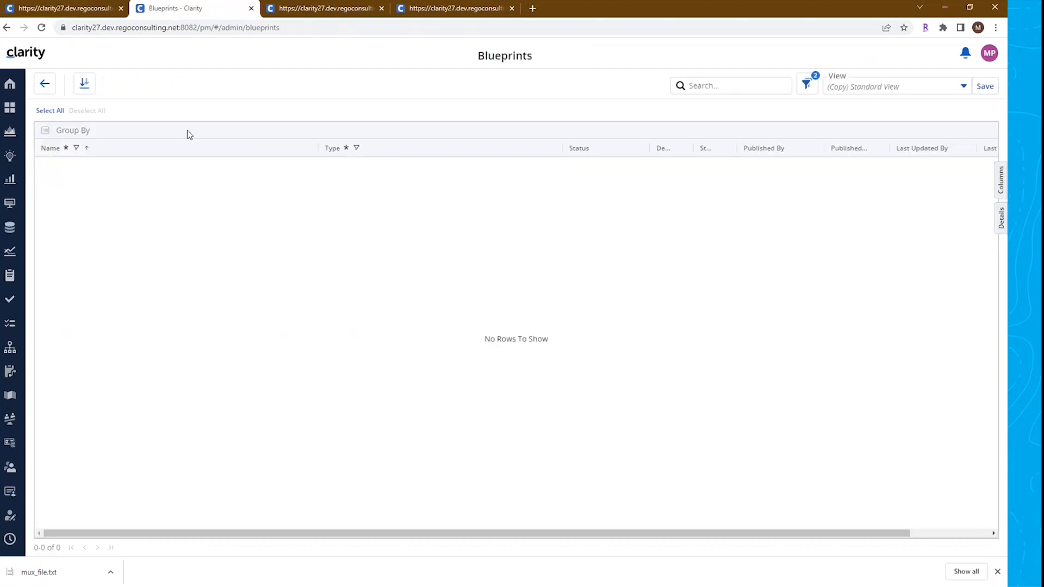
click(41, 27)
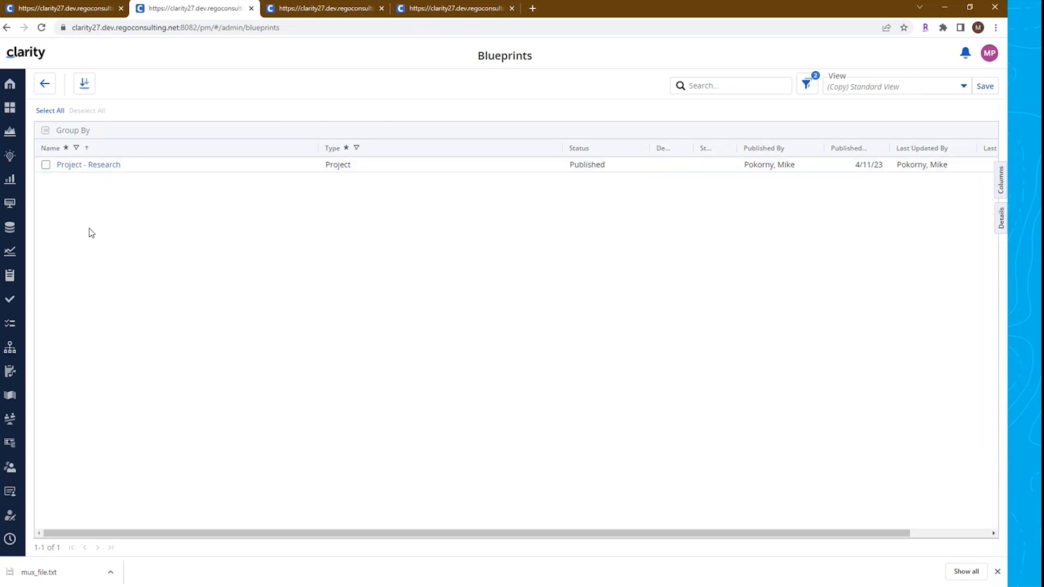
click(104, 165)
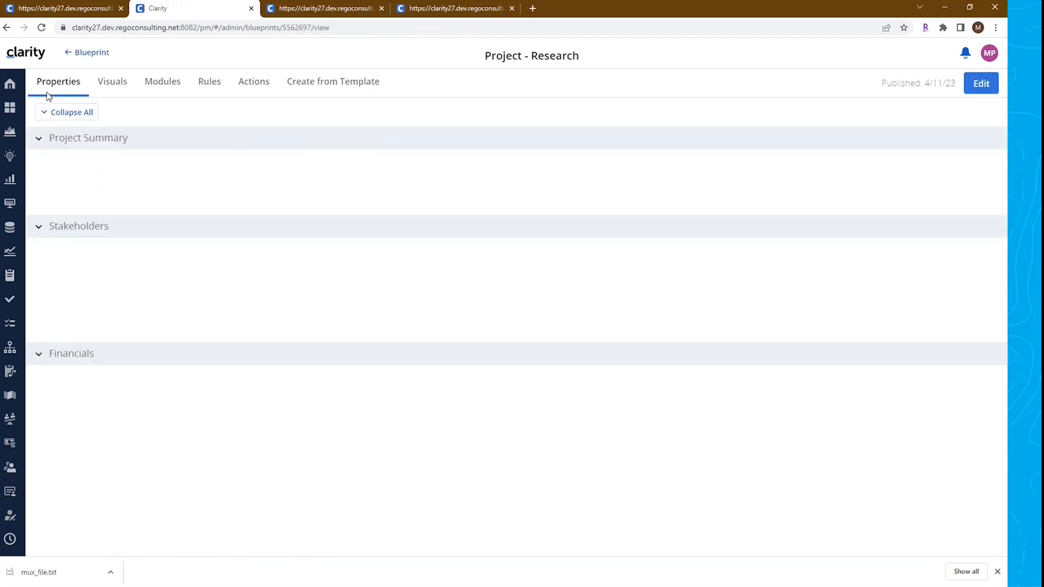
scroll(538, 228, down, 3)
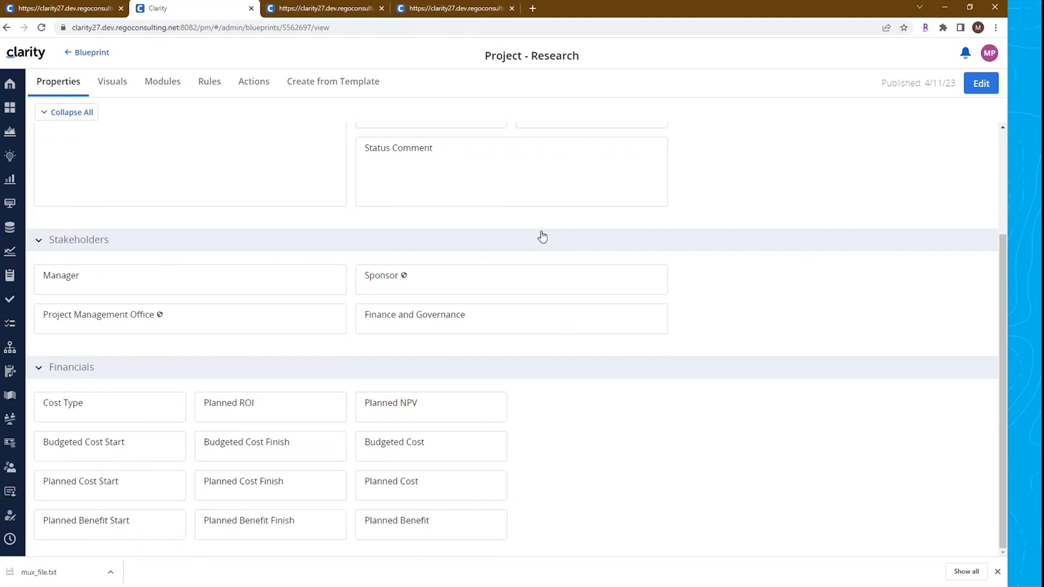
click(112, 81)
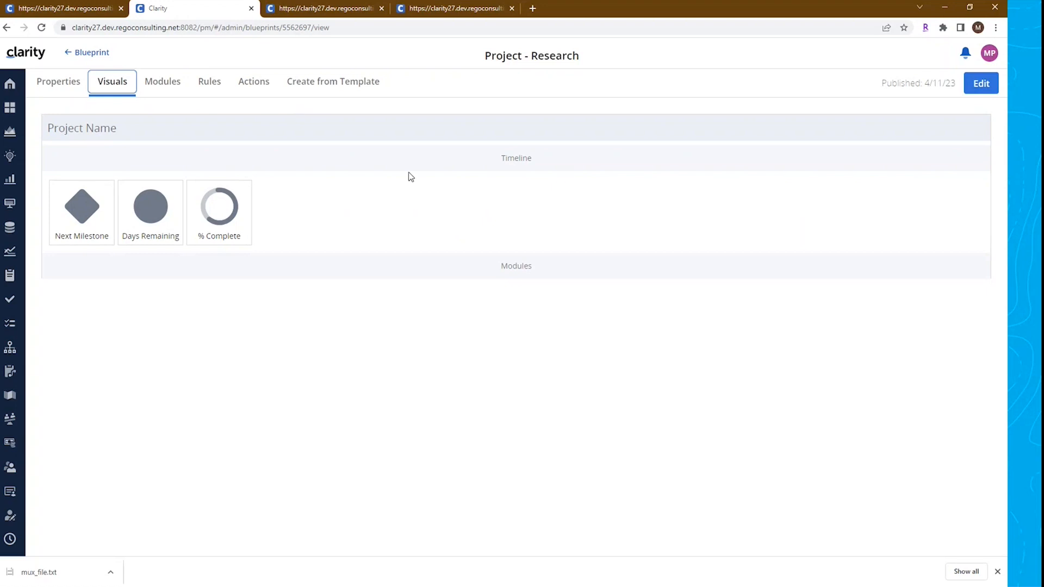
Reload the Projects list and open the Active Projects Planned Cost view to check its widgets and filters
click(351, 12)
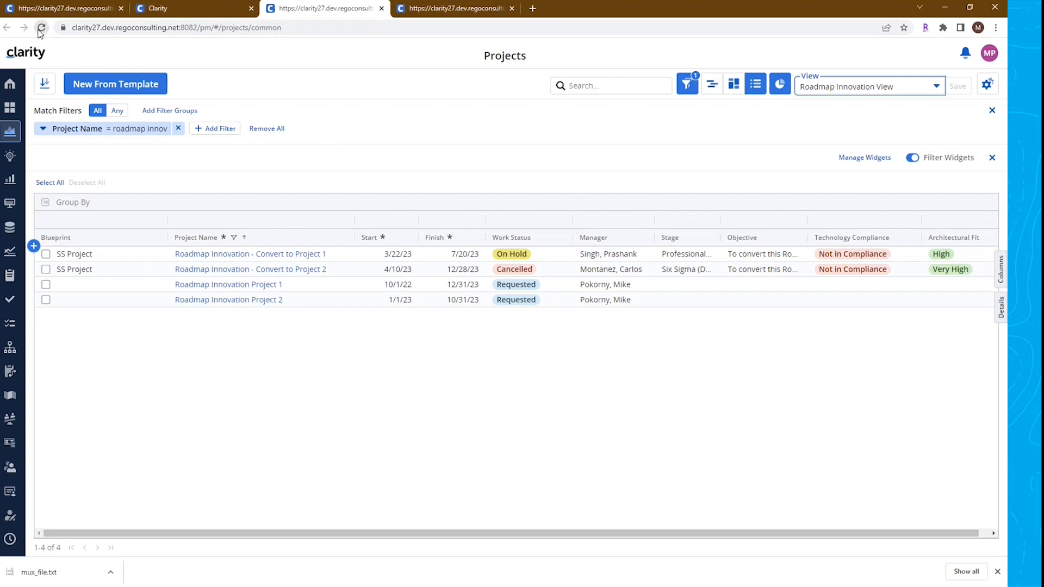
click(41, 28)
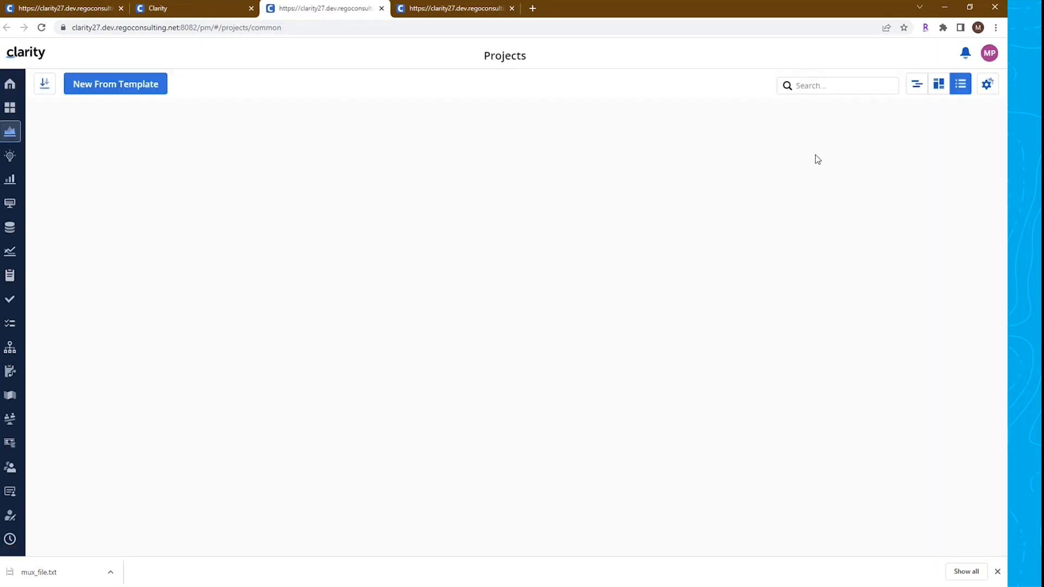
click(934, 88)
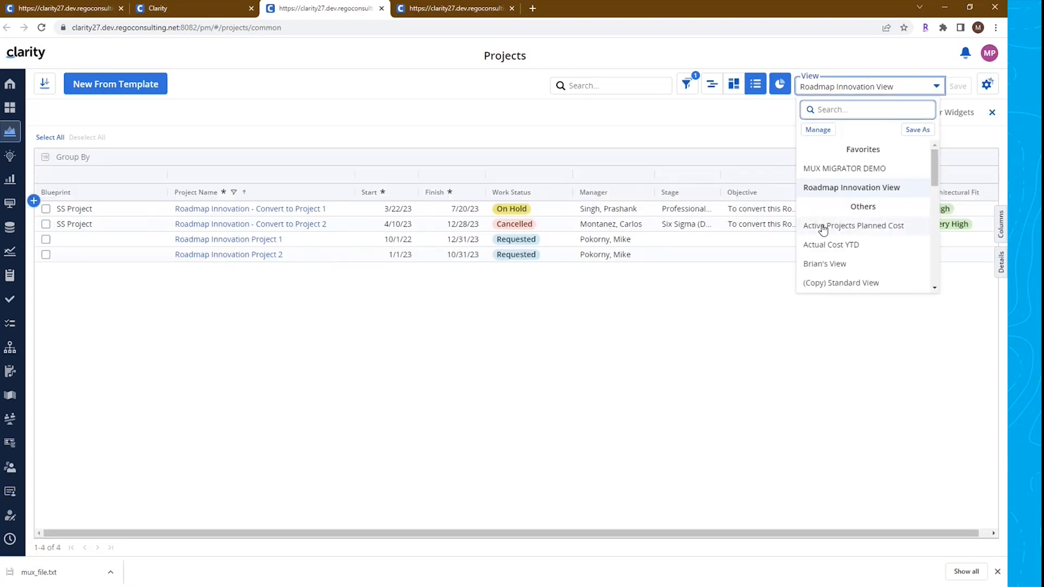
click(835, 230)
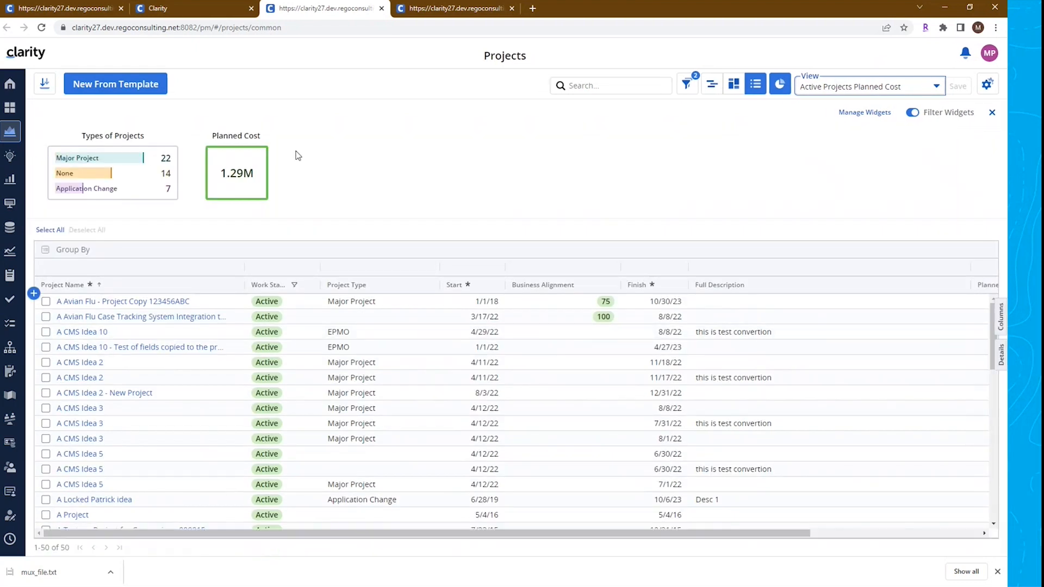
click(686, 85)
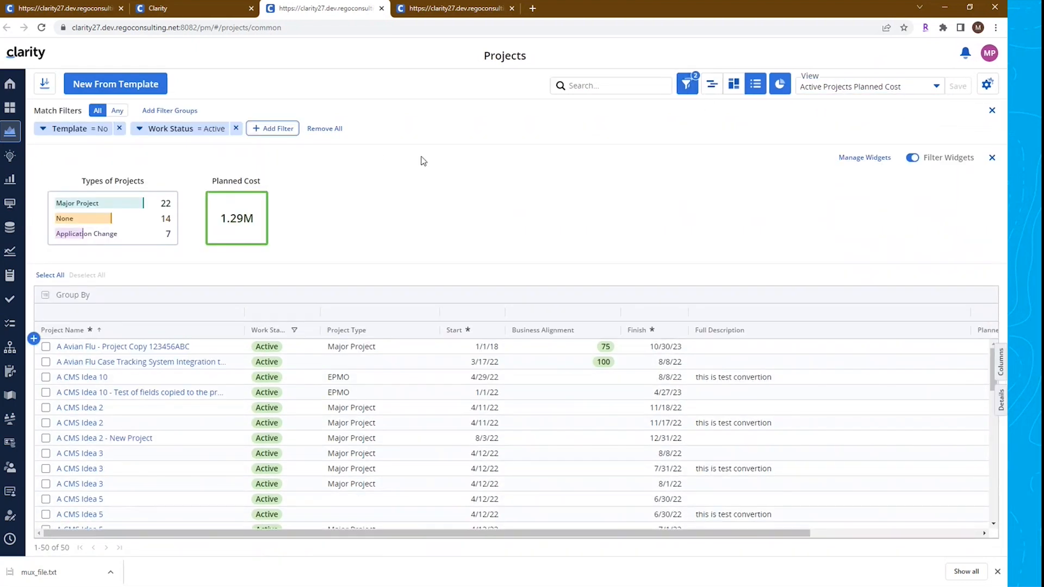
Reload the Attributes page and check the Roadmap attributes' Secure, Access Edit and Access View settings
click(448, 12)
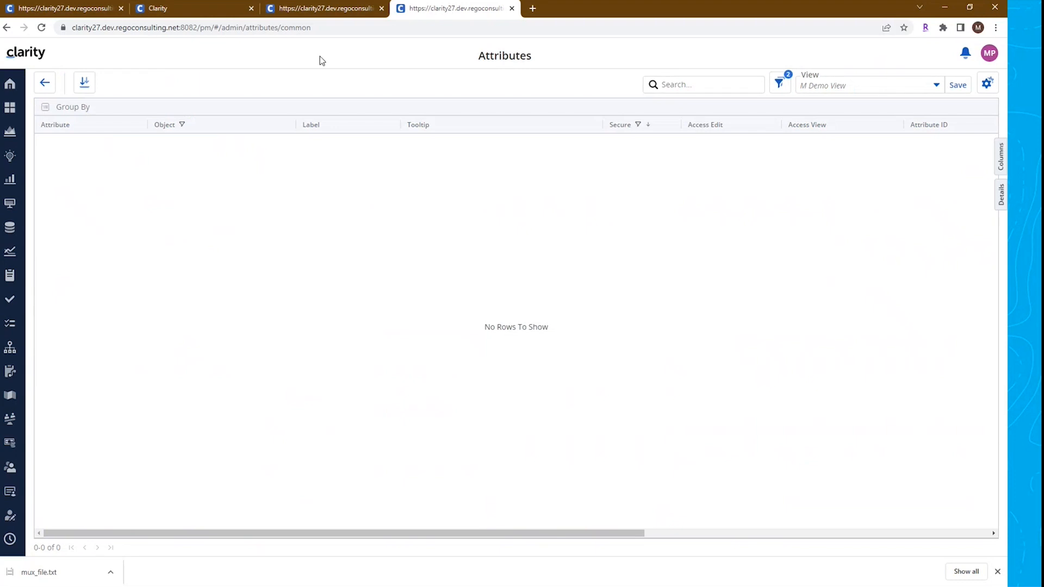
click(42, 28)
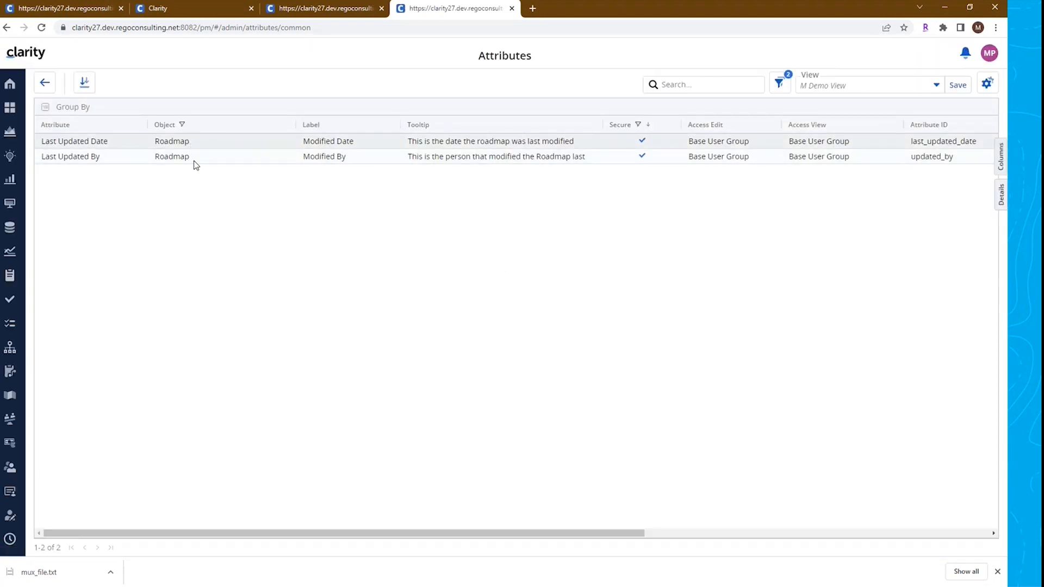
drag(711, 142, 785, 212)
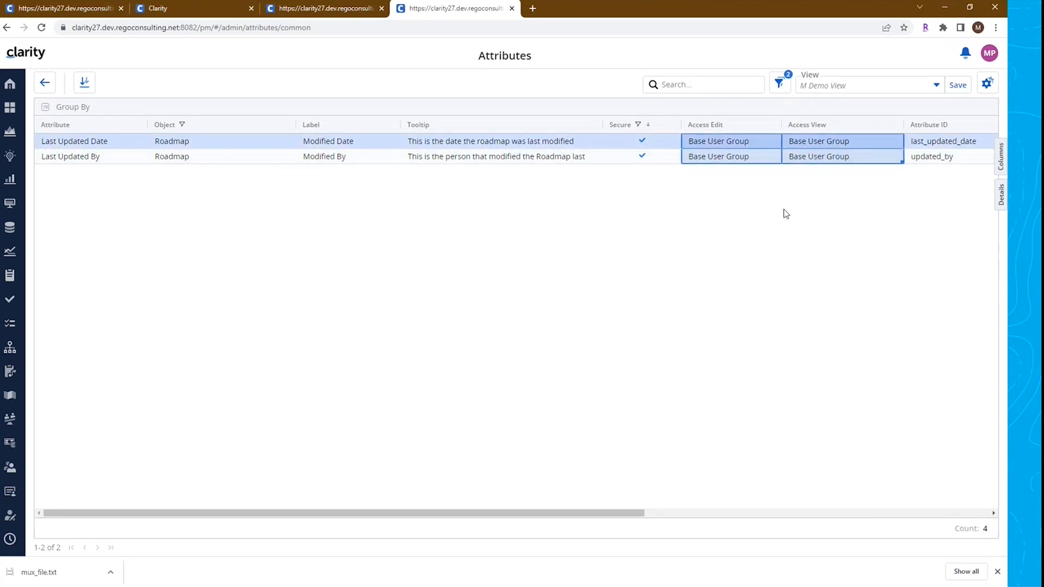
click(407, 141)
click(367, 140)
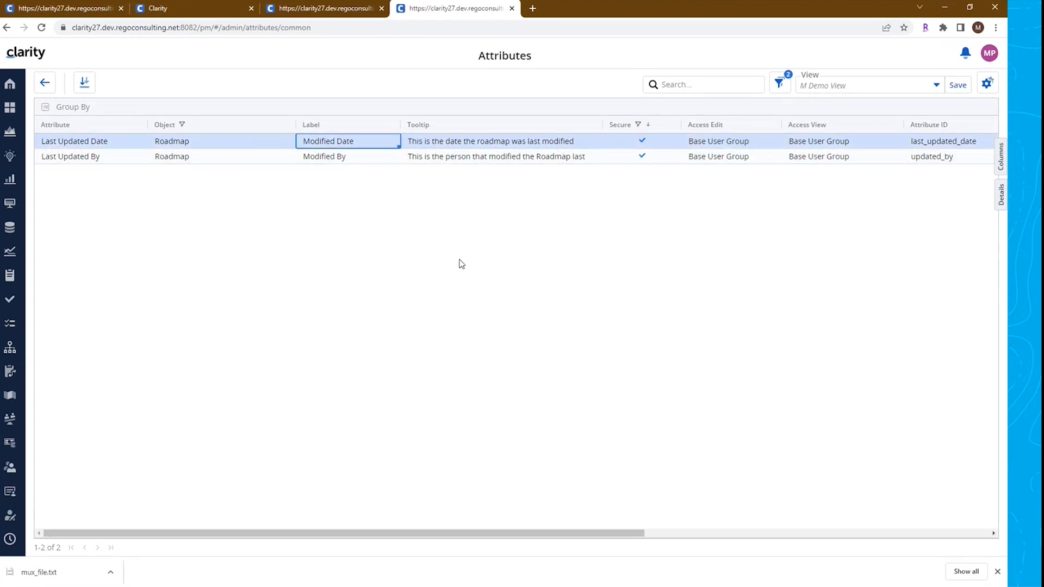
Return to the MUX Migrator list and close the Blueprint and Attributes browser tabs
click(84, 12)
click(258, 251)
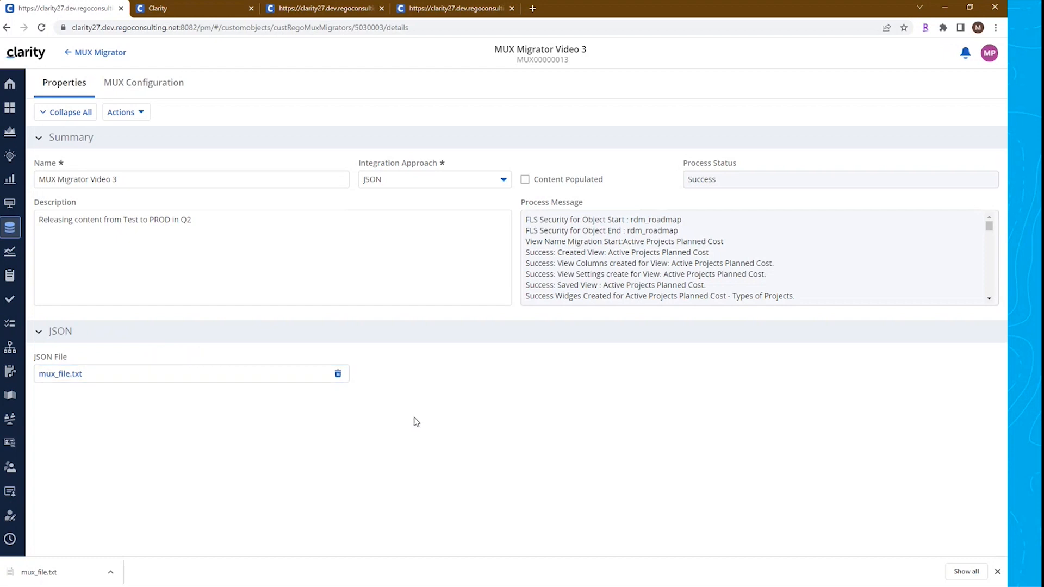
click(107, 56)
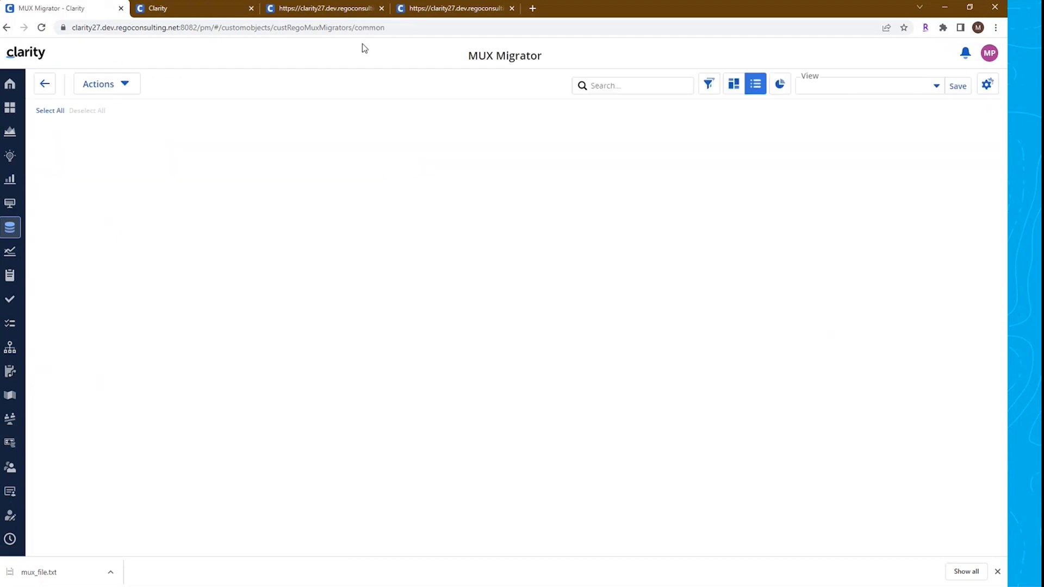
click(235, 10)
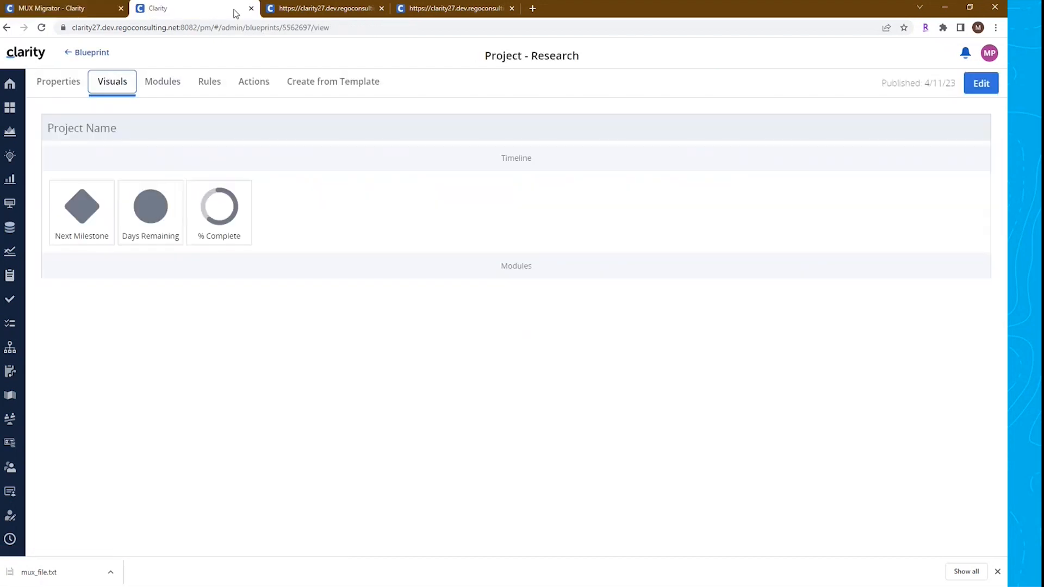
key(ctrl+w)
click(312, 10)
key(ctrl+w)
Switch the Projects list back to Roadmap Innovation View and review the saved views in Manage Views
click(848, 86)
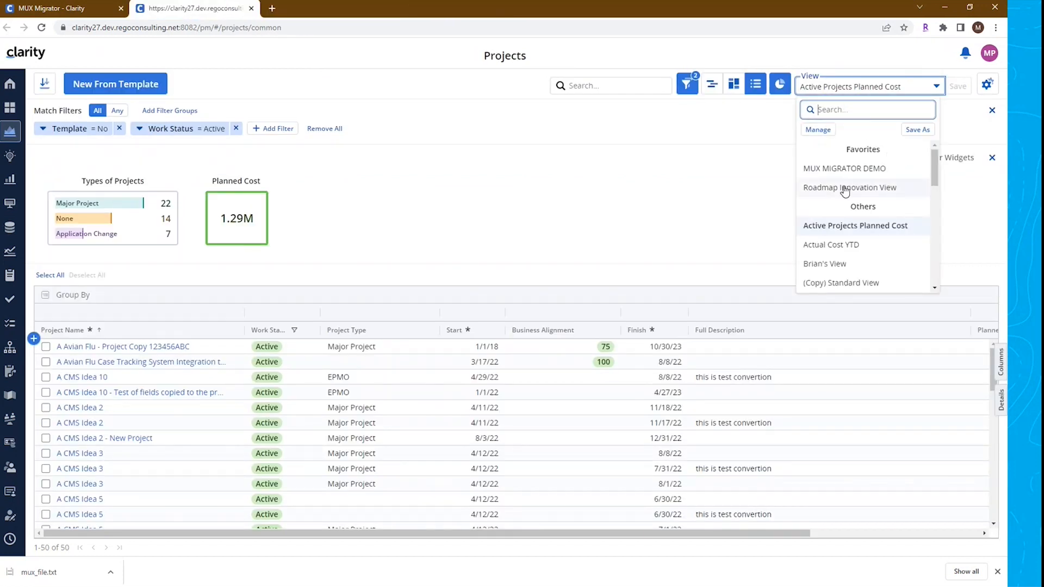
click(874, 188)
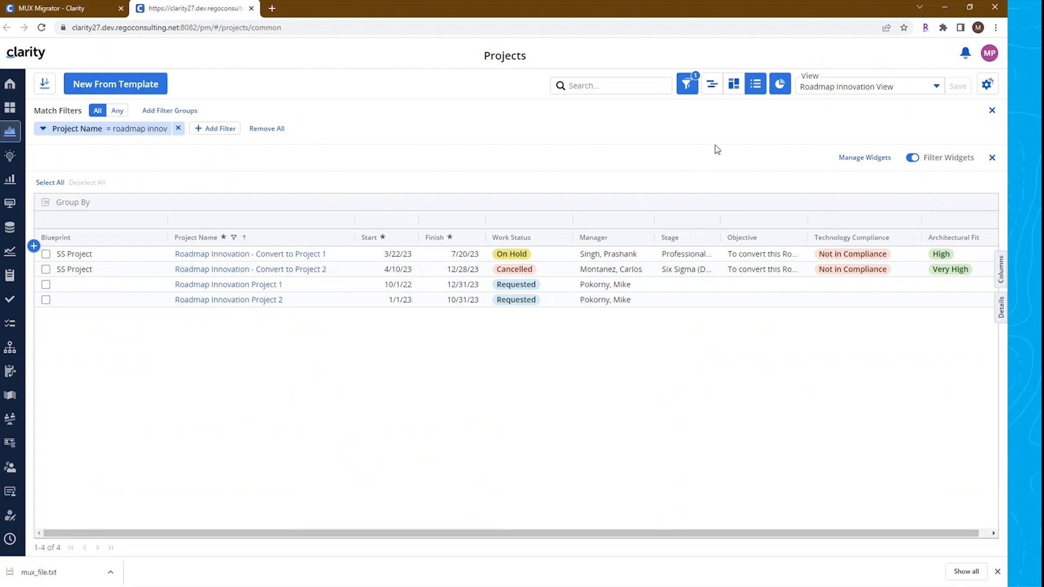
click(881, 90)
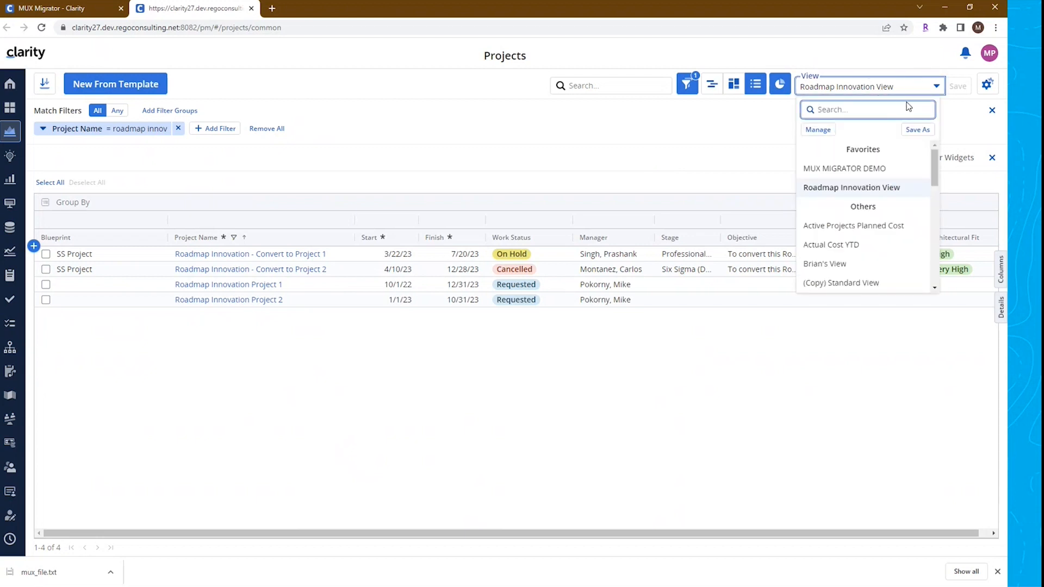
click(817, 129)
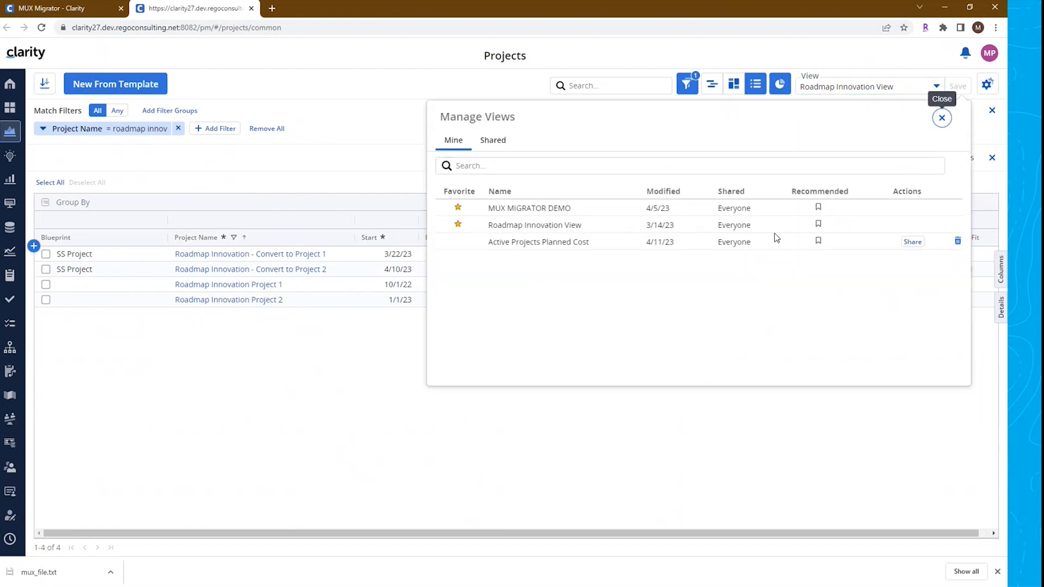
click(941, 117)
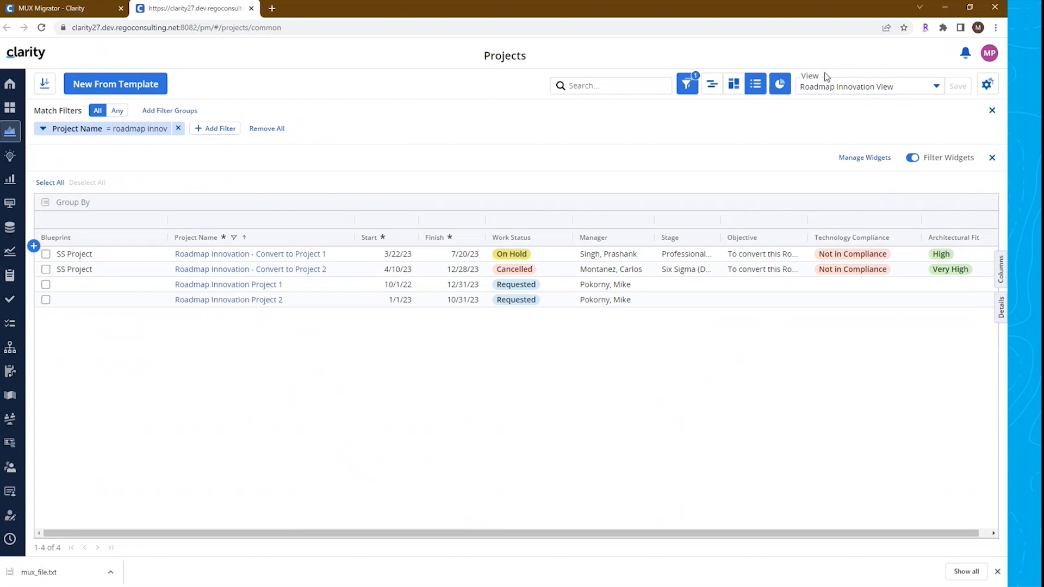
click(832, 90)
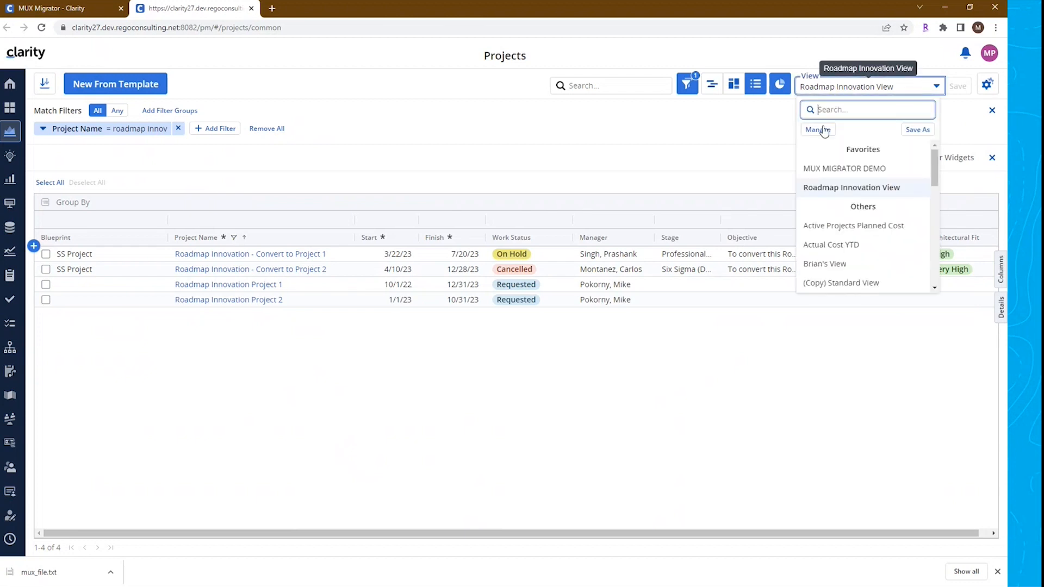
mouse_move(930, 166)
mouse_down()
mouse_move(927, 295)
mouse_move(920, 163)
mouse_up()
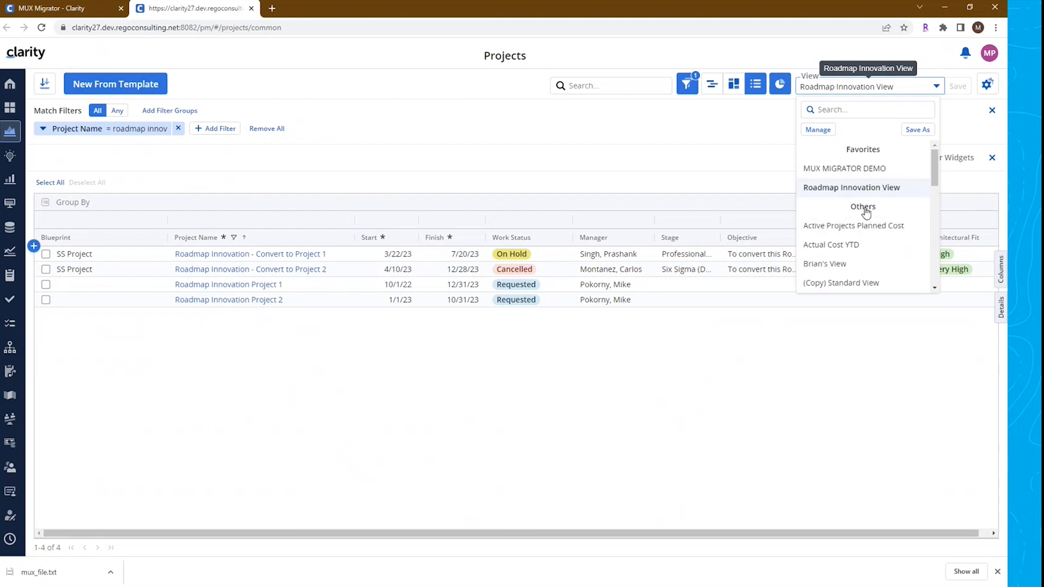
click(713, 139)
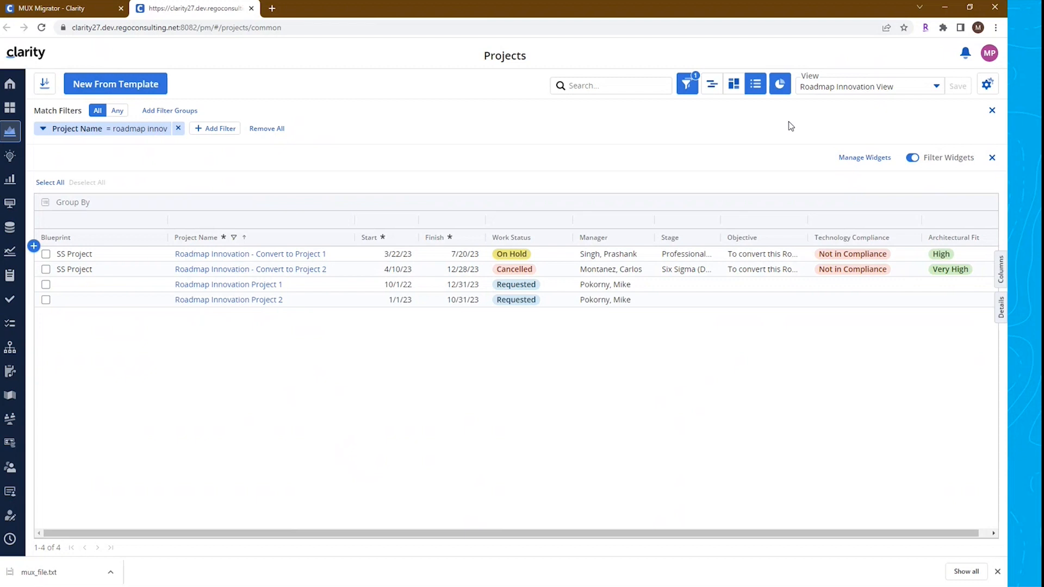
click(822, 89)
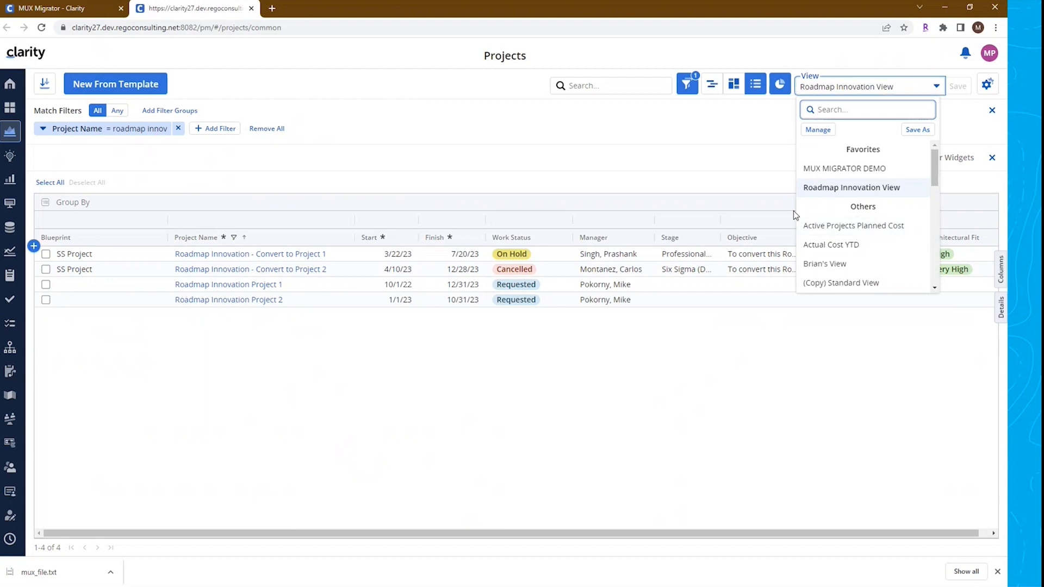
click(667, 158)
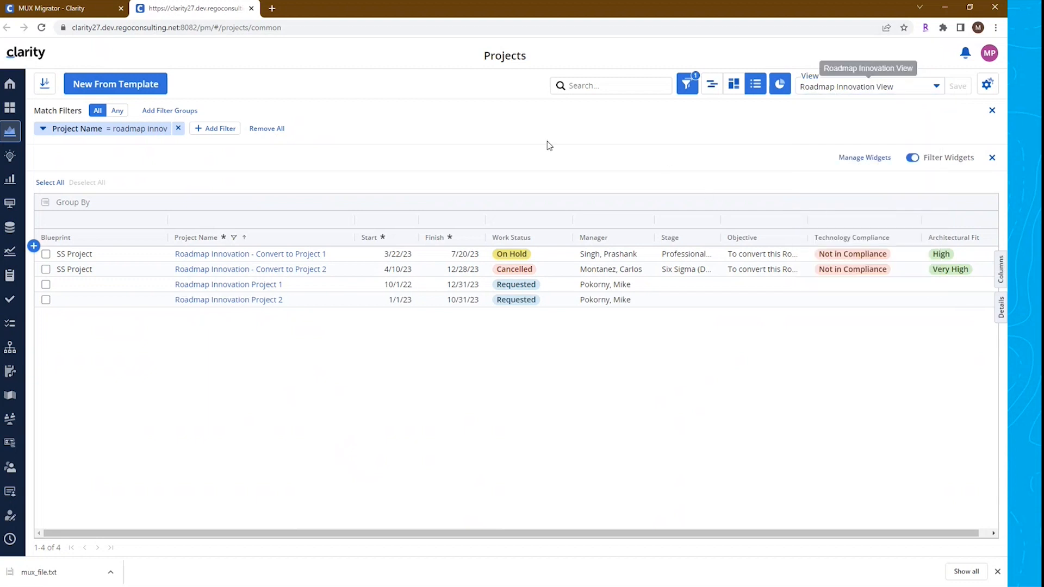
click(42, 27)
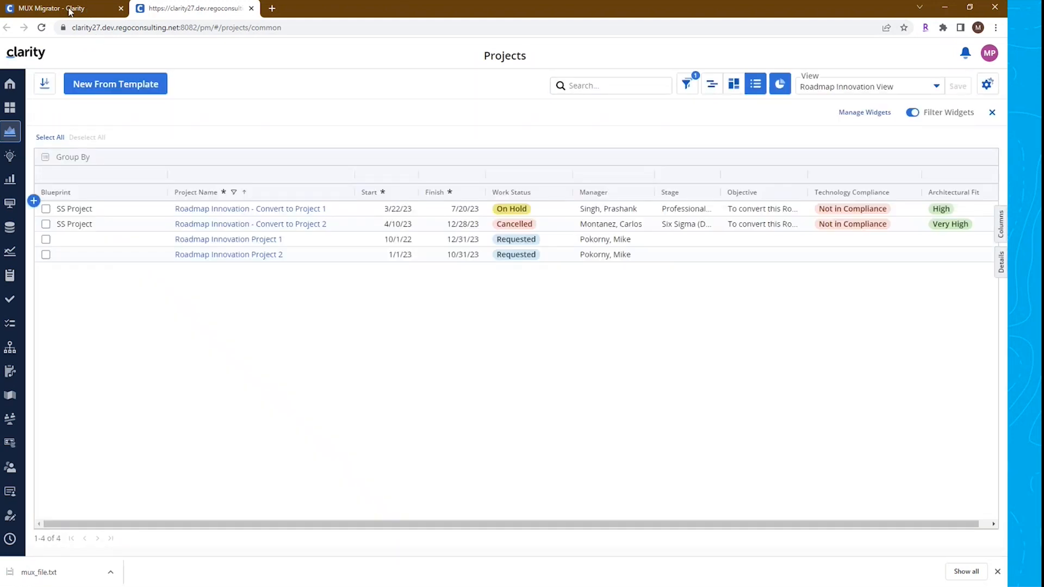
Add a MUX Migrator record named MUX Migrator View Adminstration with Integration Approach set to Manager Views
click(69, 9)
click(33, 157)
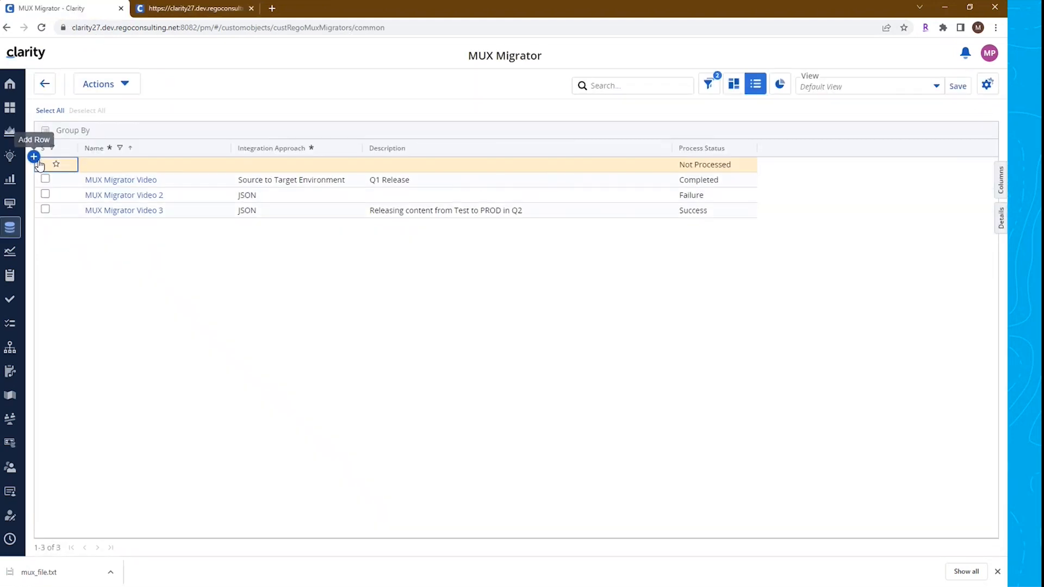
click(140, 166)
text(MUX Migrator)
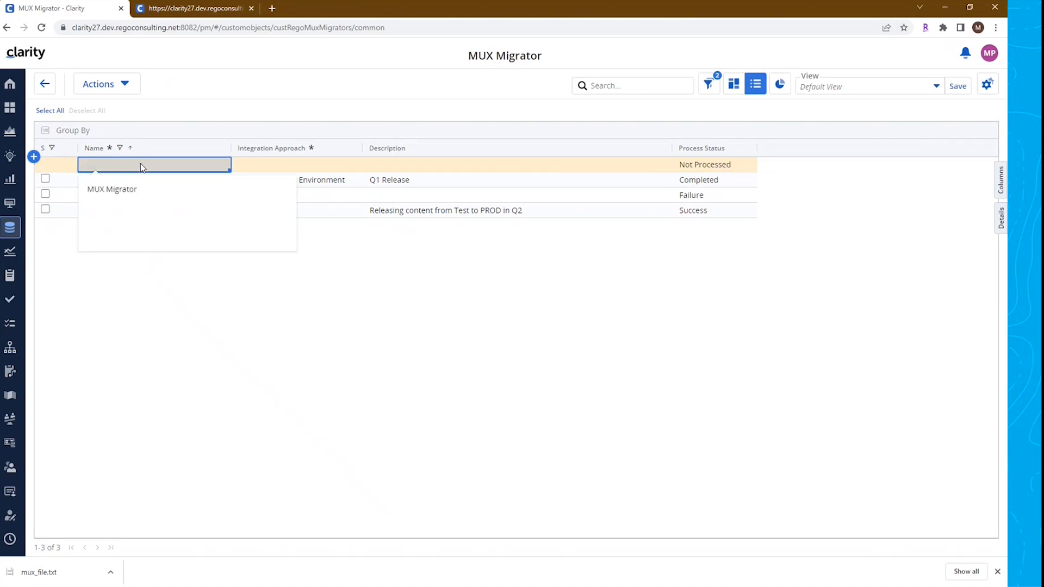
text( View Adminstratin)
key(BackSpace)
text(on)
click(350, 331)
click(285, 170)
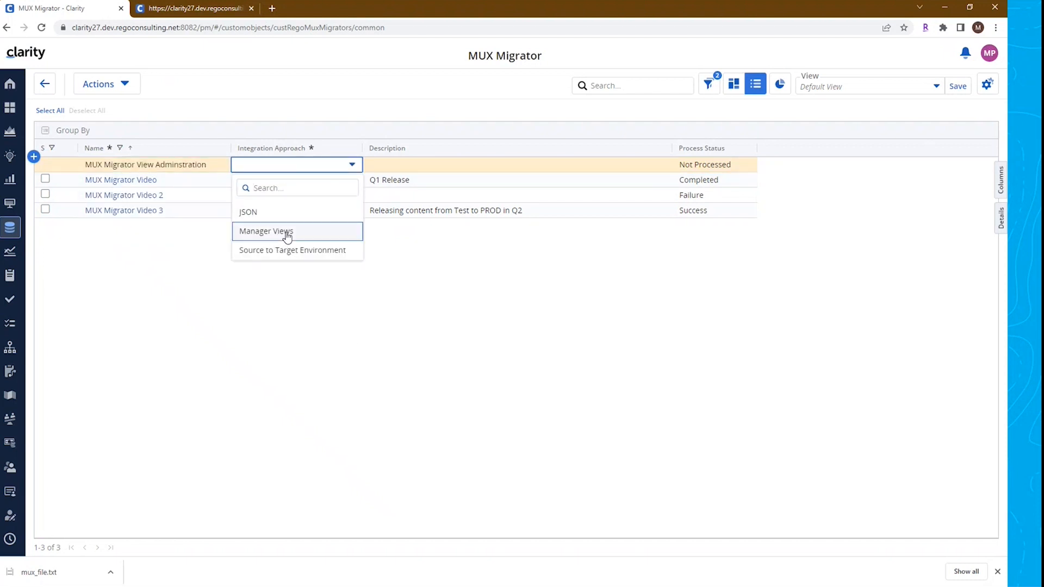
click(283, 237)
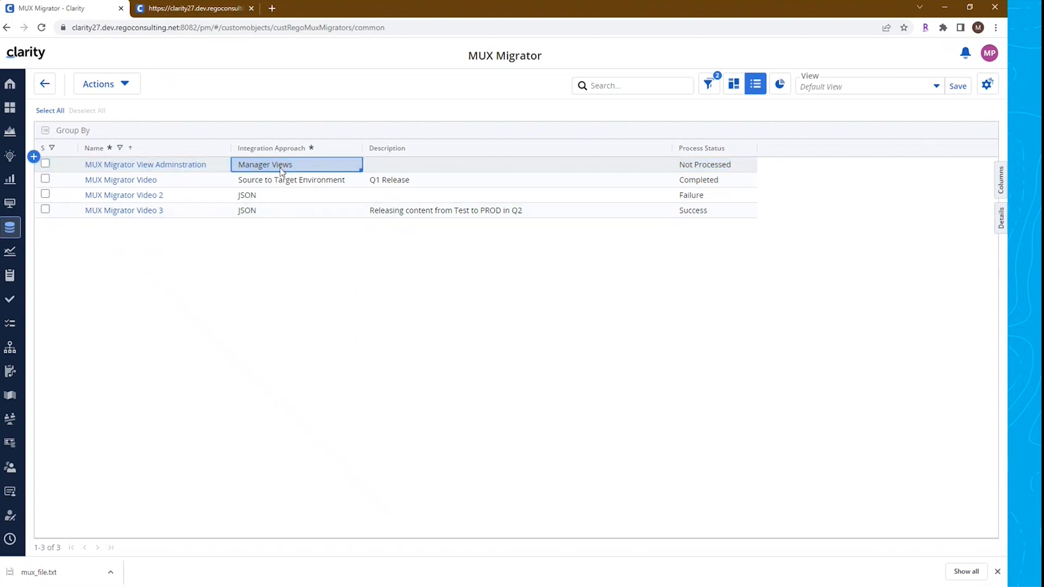
Open the MUX Migrator View Adminstration record's MUX View Administration tab and add a Project row for the Active Projects Planned Cost view
click(149, 165)
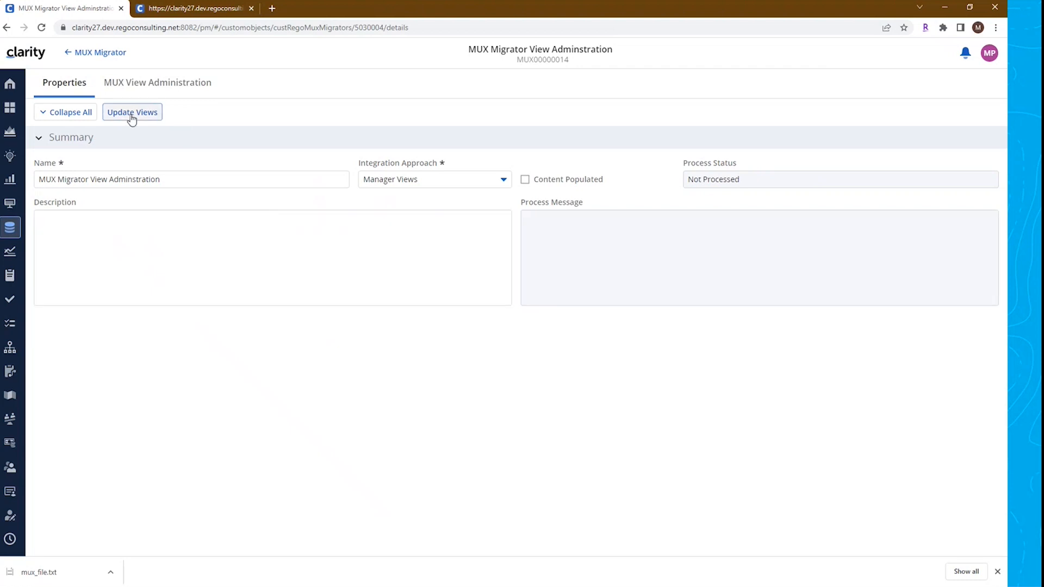
click(169, 89)
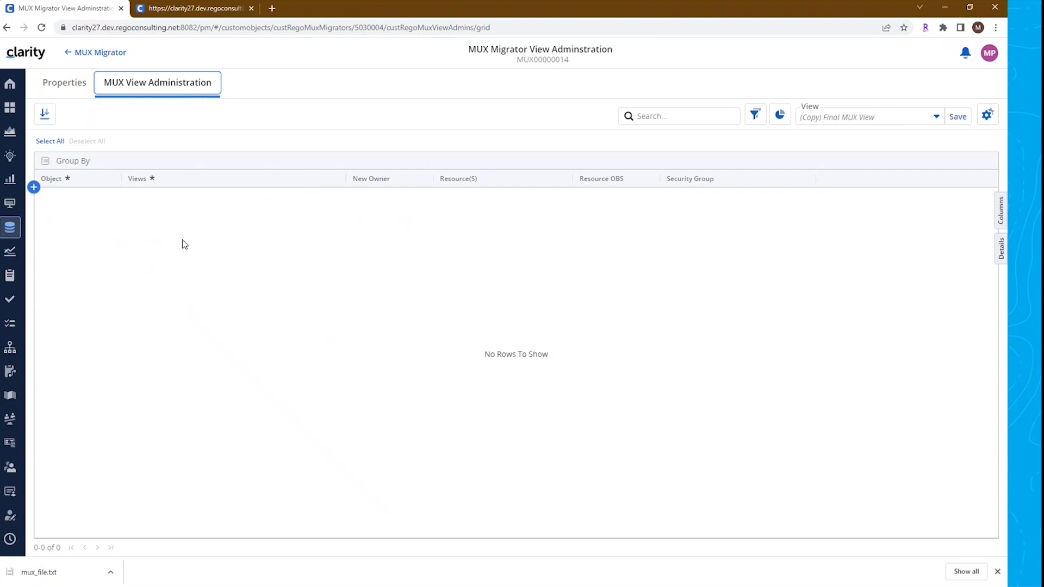
click(34, 188)
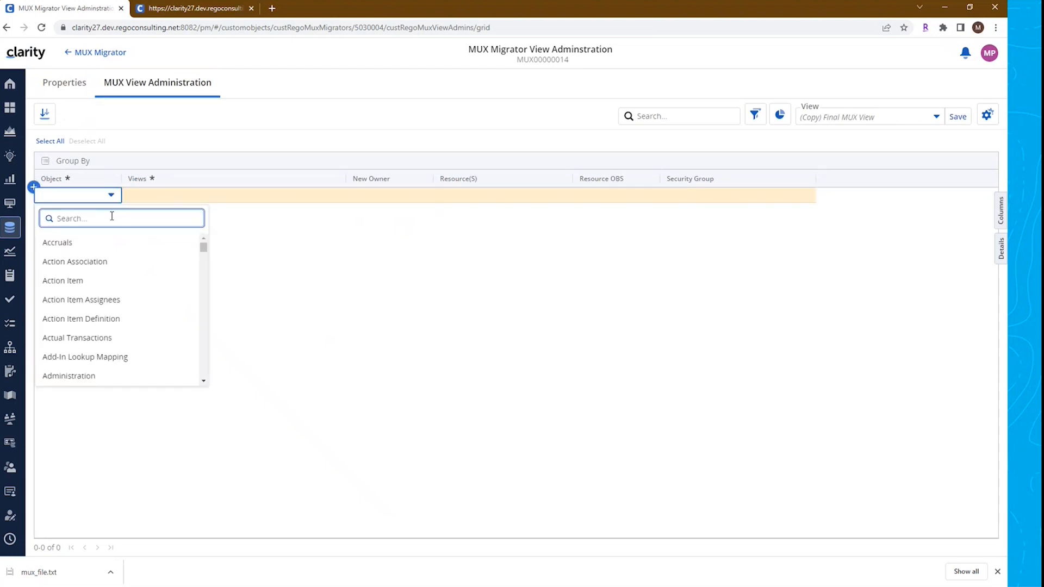
text(proje)
click(71, 242)
click(151, 198)
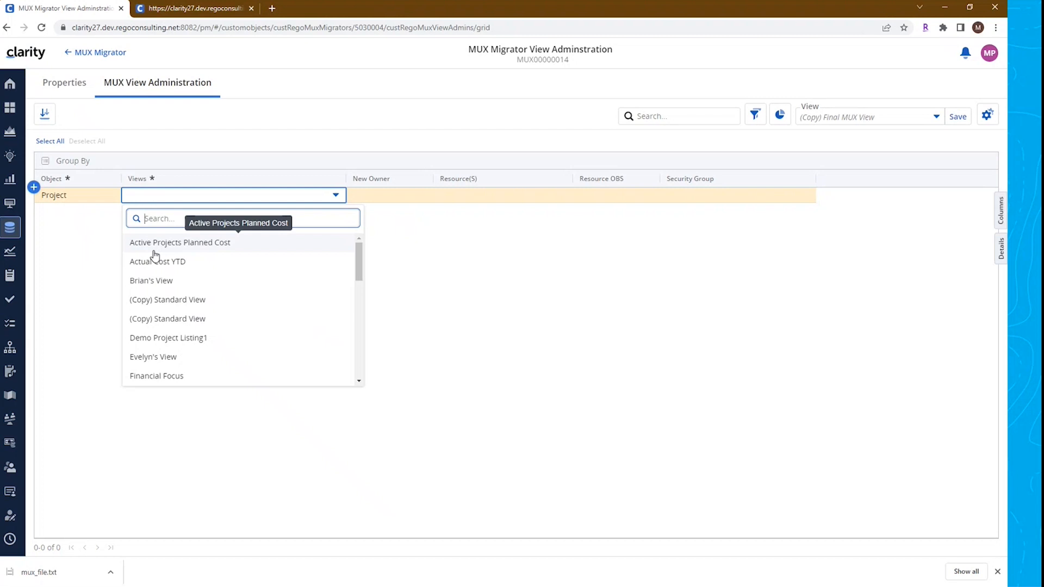
click(194, 243)
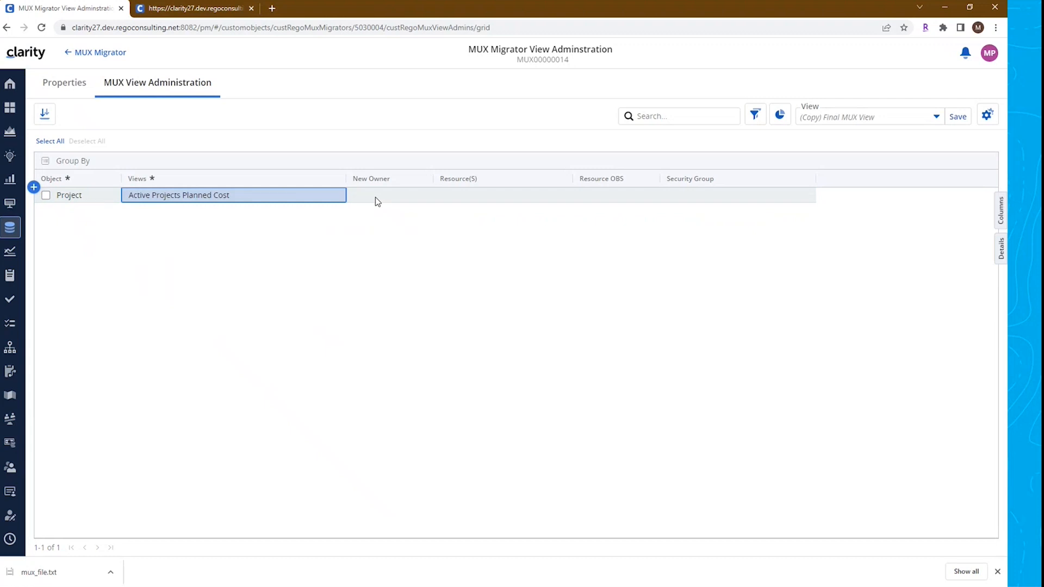
click(936, 123)
click(731, 287)
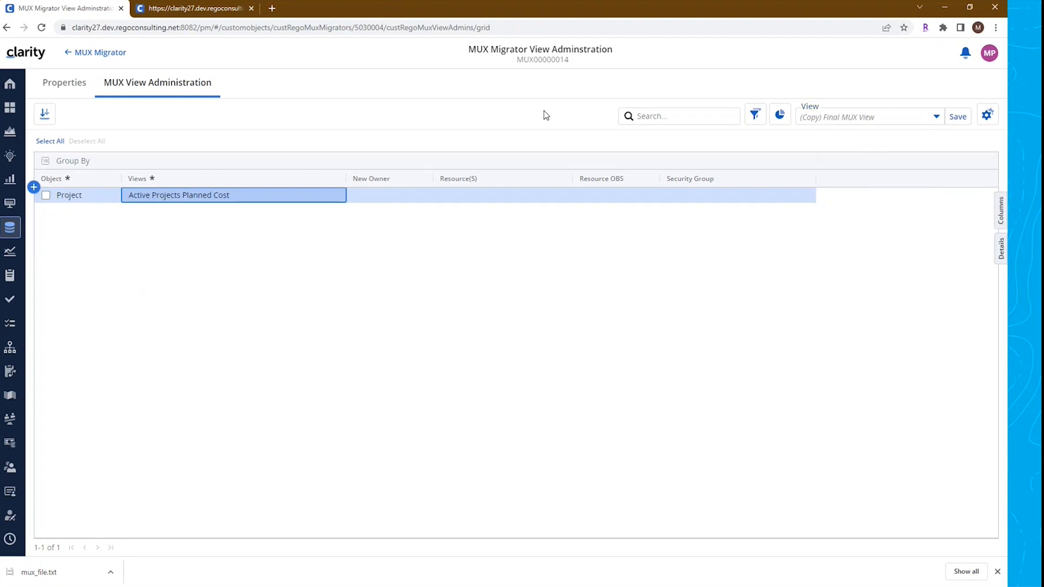
click(385, 197)
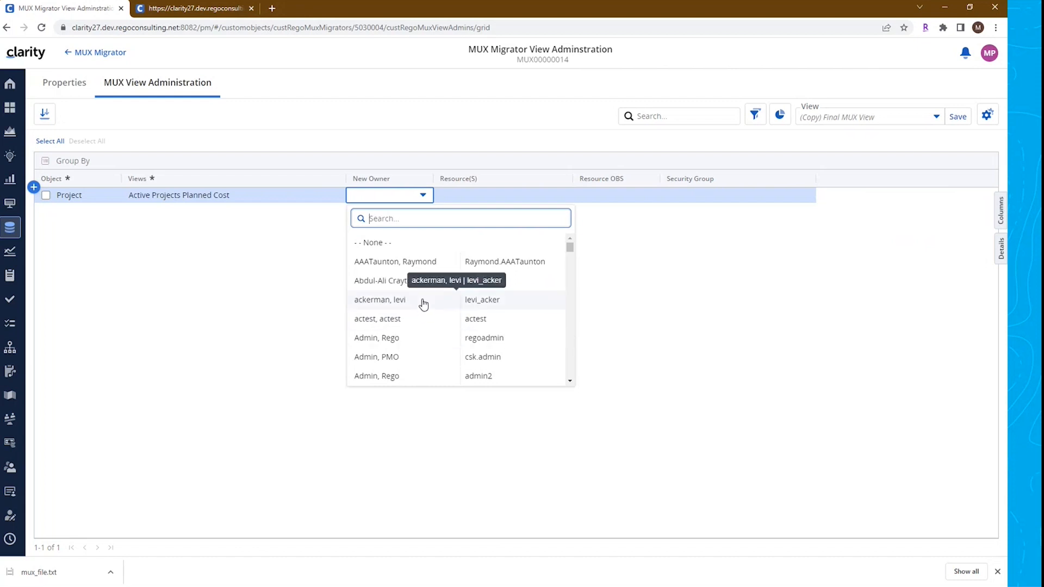
click(276, 294)
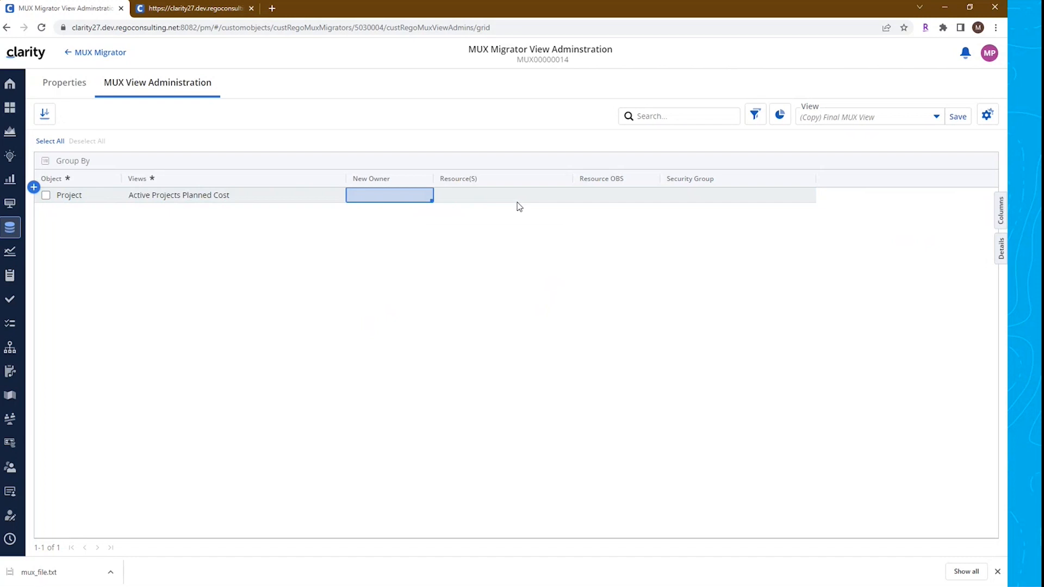
Search for and select the target resource user in the row's Resource(s) field
click(499, 196)
click(499, 196)
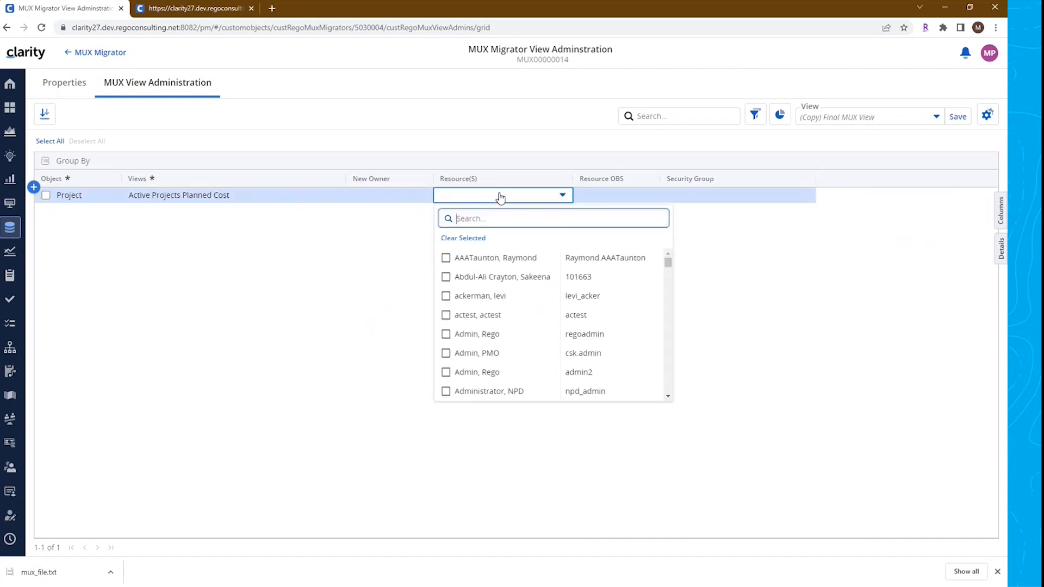
click(478, 216)
text(poko)
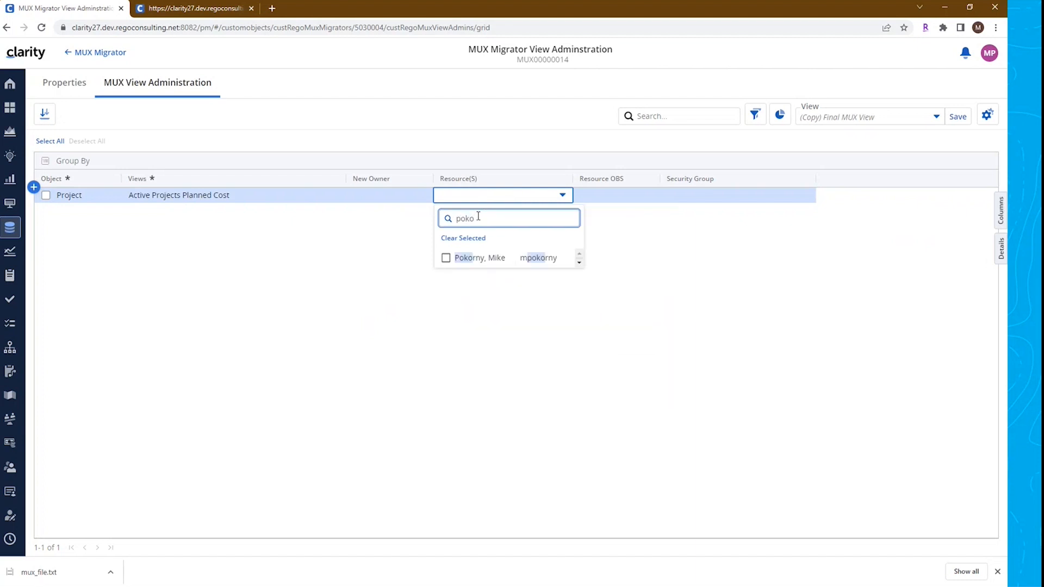
click(445, 257)
click(513, 345)
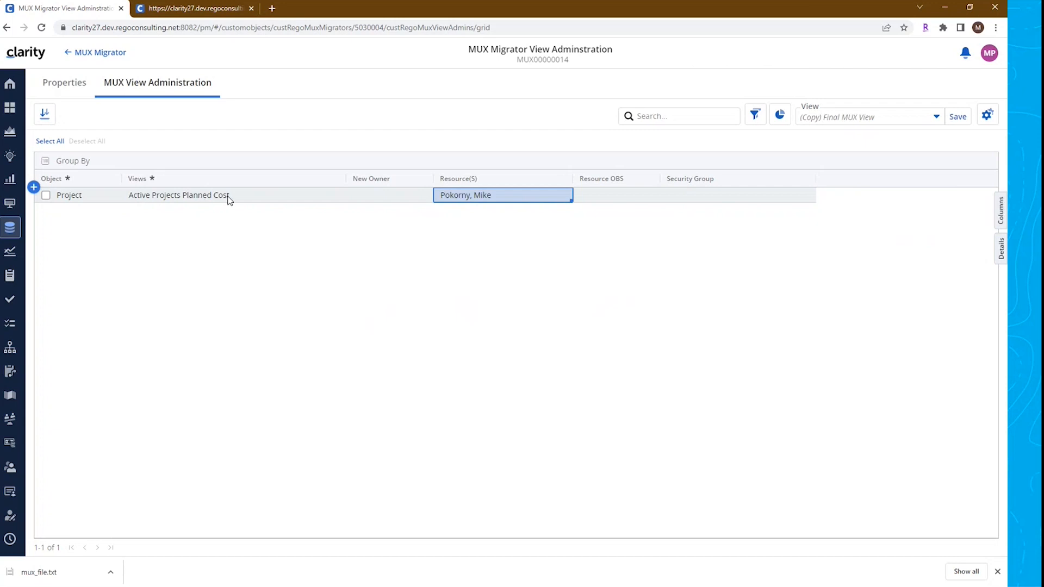
click(222, 9)
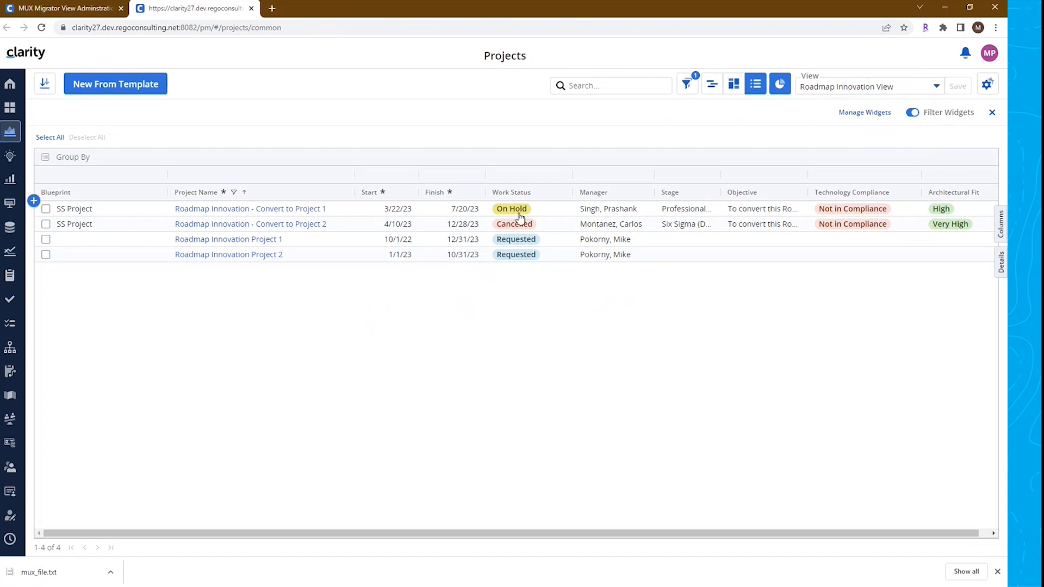
click(70, 9)
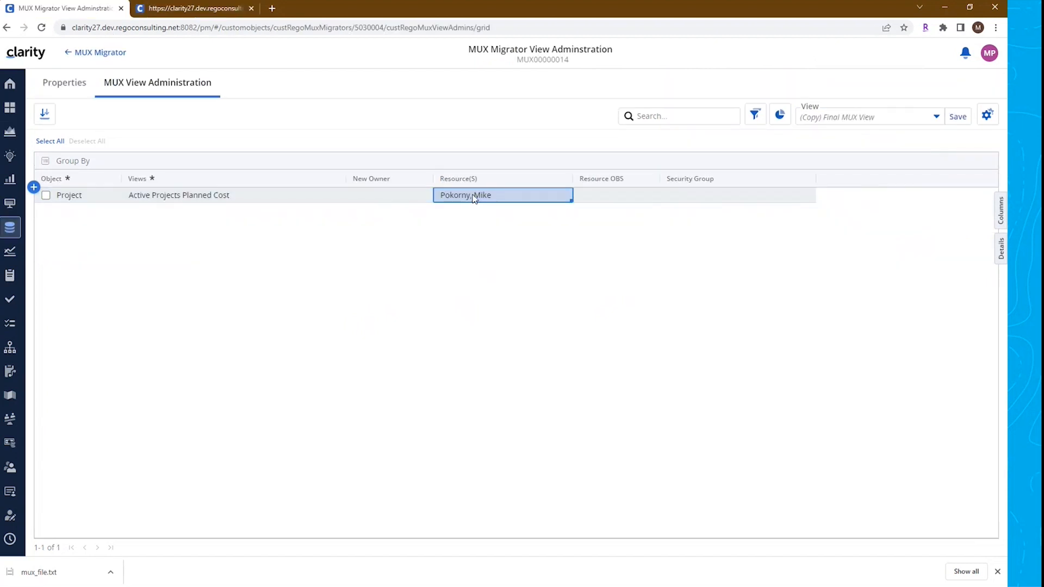
click(610, 198)
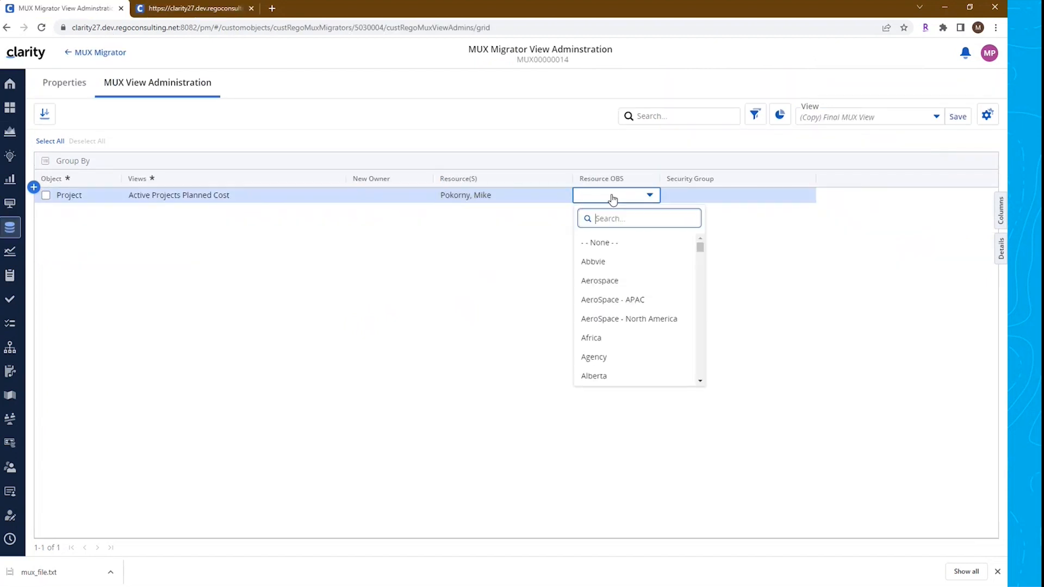
drag(716, 249, 717, 275)
scroll(652, 311, down, 3)
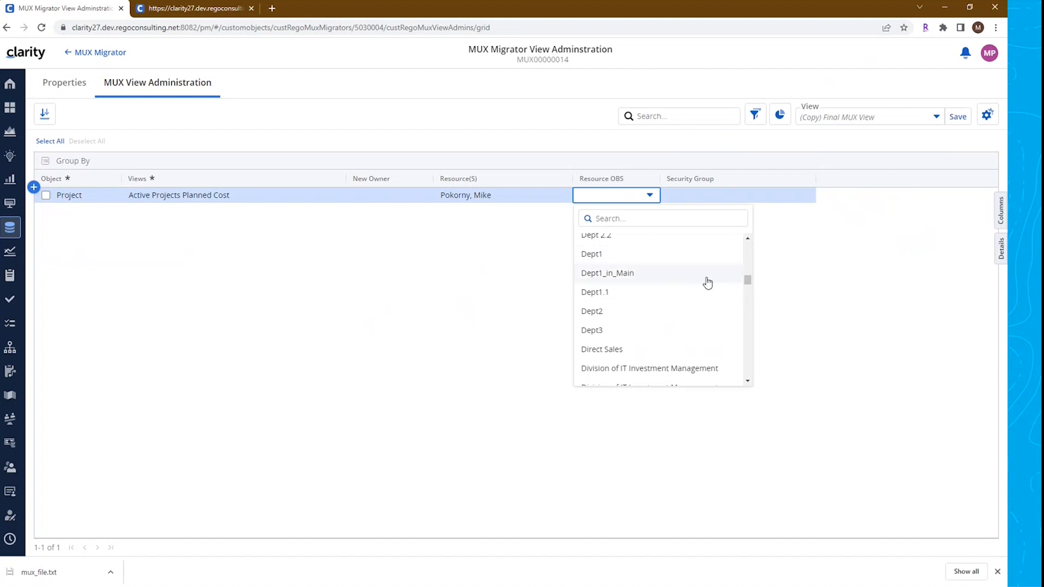
click(872, 284)
click(716, 195)
click(716, 195)
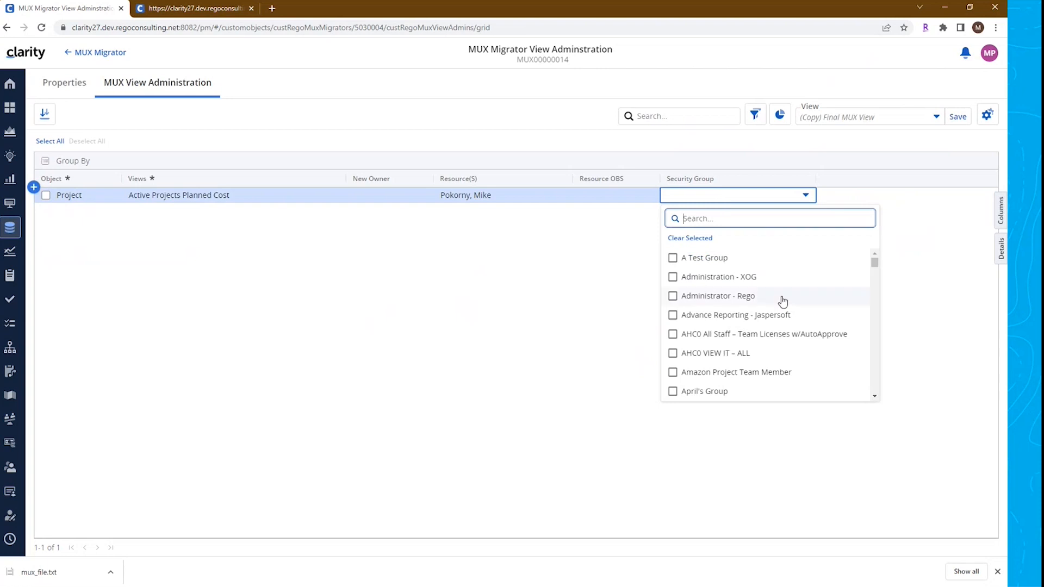
drag(873, 264, 873, 282)
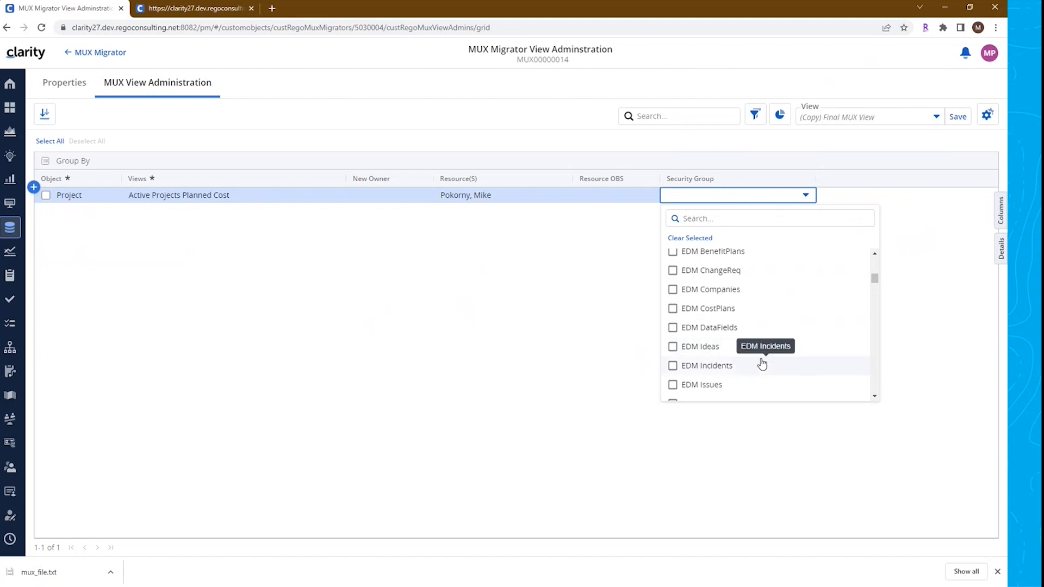
click(673, 272)
click(673, 290)
click(673, 309)
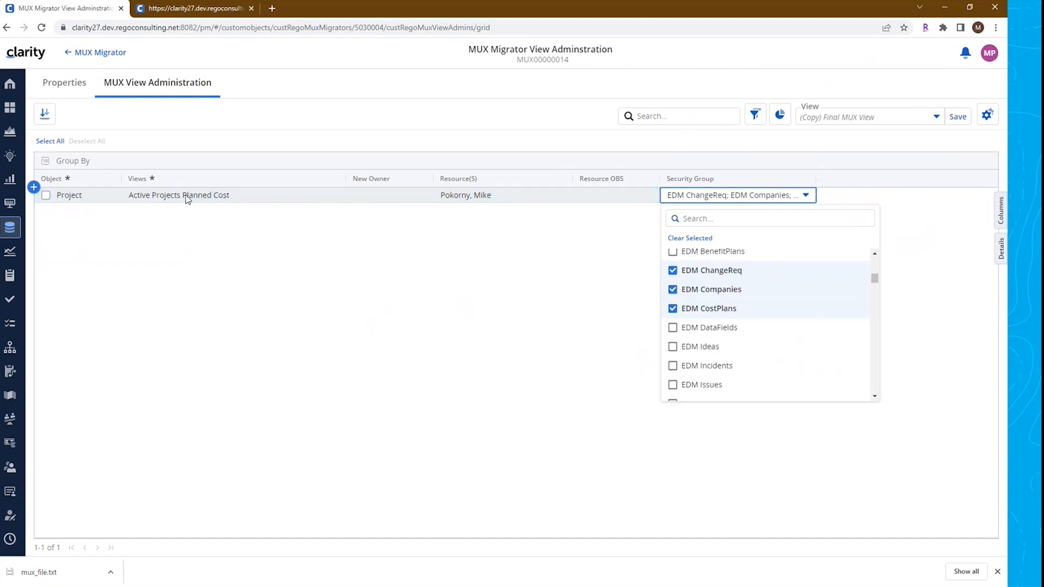
click(672, 270)
click(673, 290)
click(672, 308)
click(559, 303)
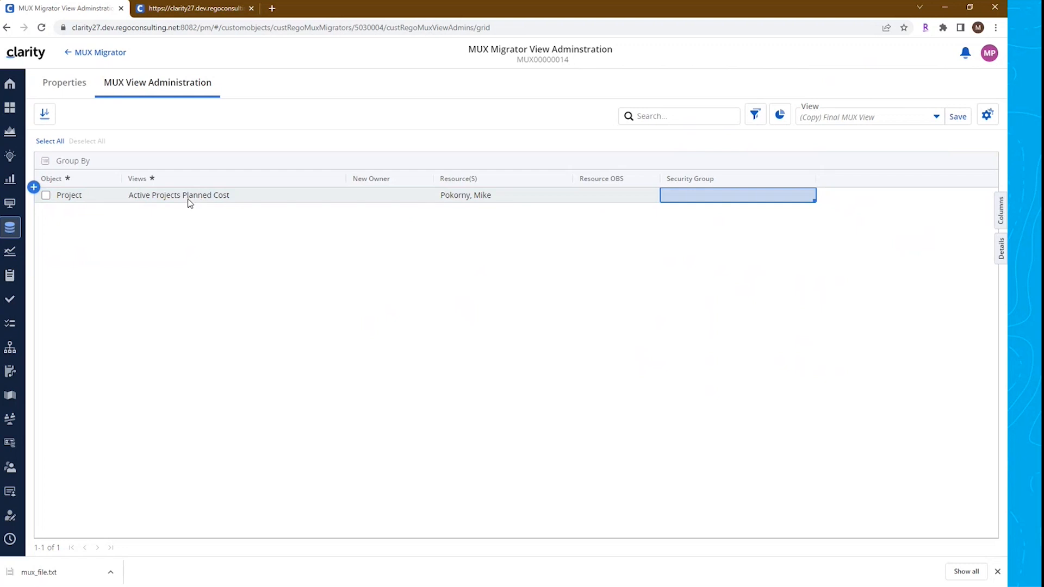
click(473, 199)
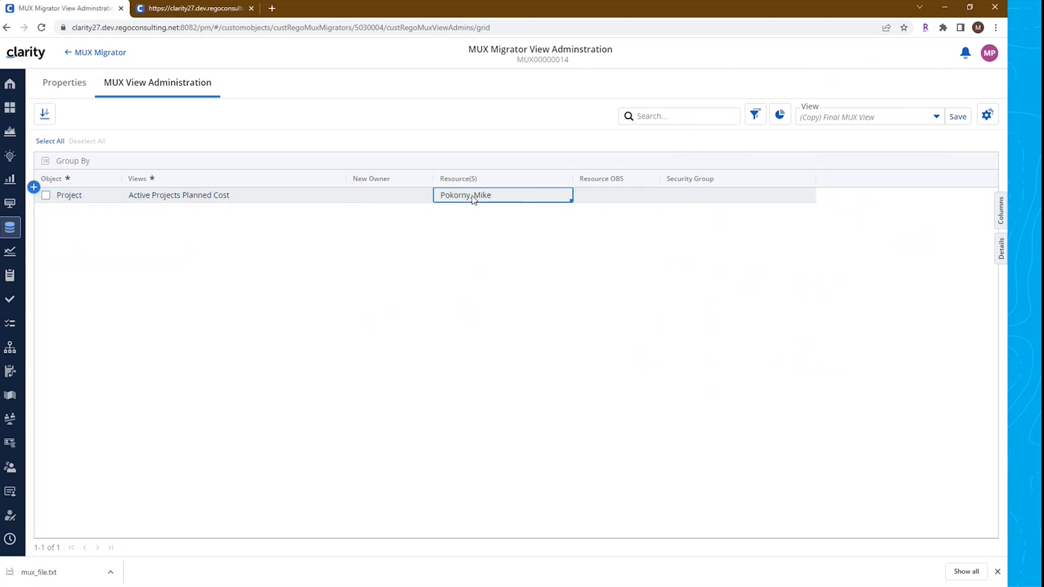
Run Update Views from the record's Properties, reload the page and read the resulting Process Message
click(76, 83)
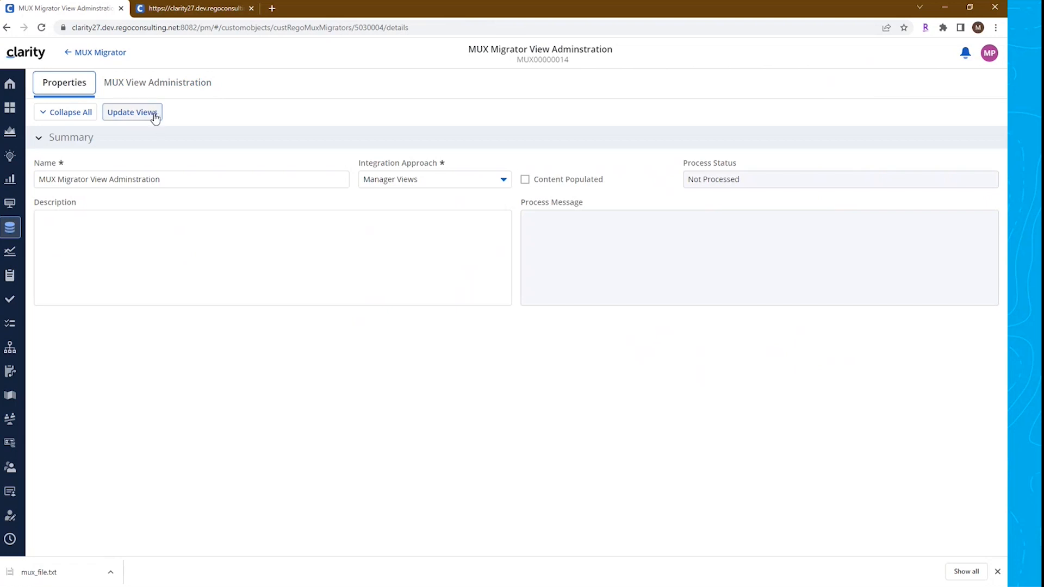
click(146, 115)
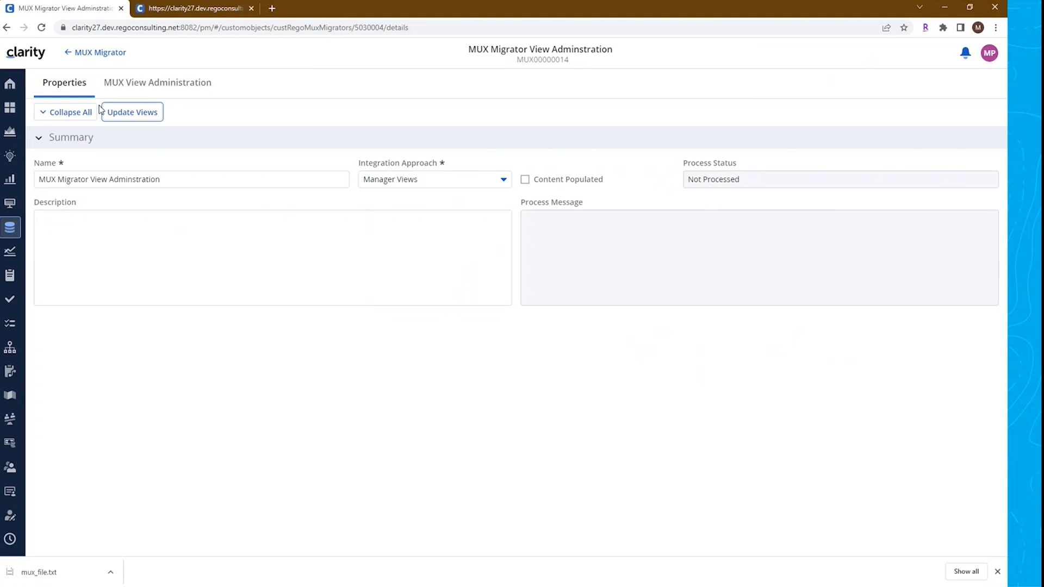
click(41, 27)
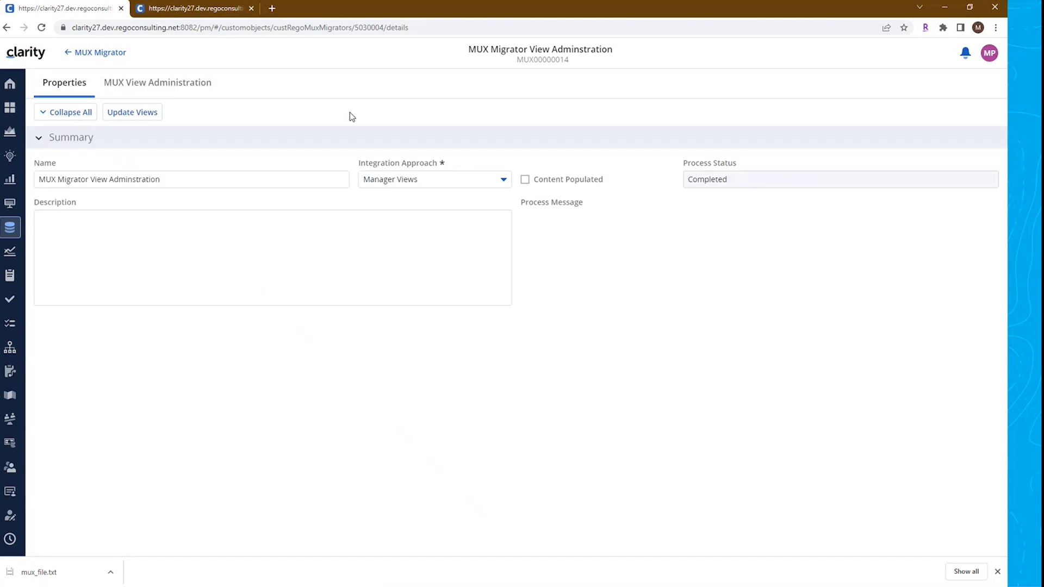
drag(733, 178, 661, 181)
click(625, 220)
drag(534, 231, 813, 229)
drag(943, 229, 970, 229)
drag(870, 231, 816, 235)
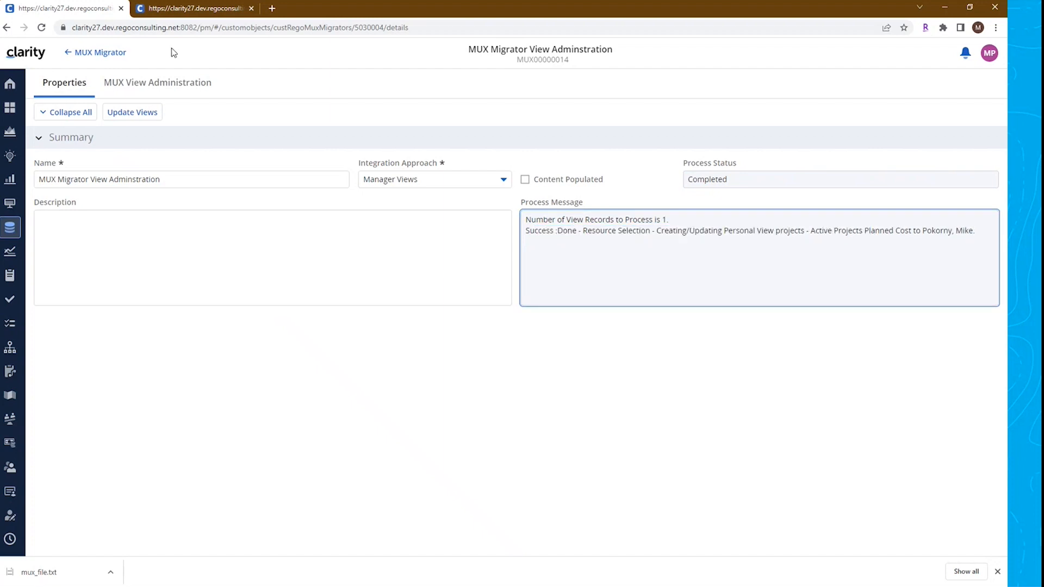
Close the Projects browser tab and sign out of Clarity
click(204, 10)
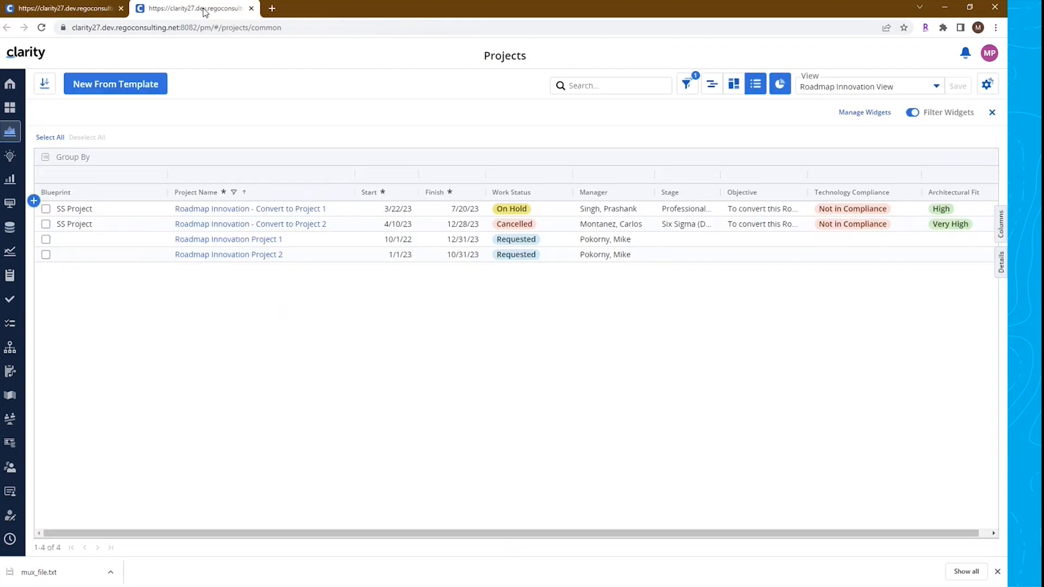
click(252, 9)
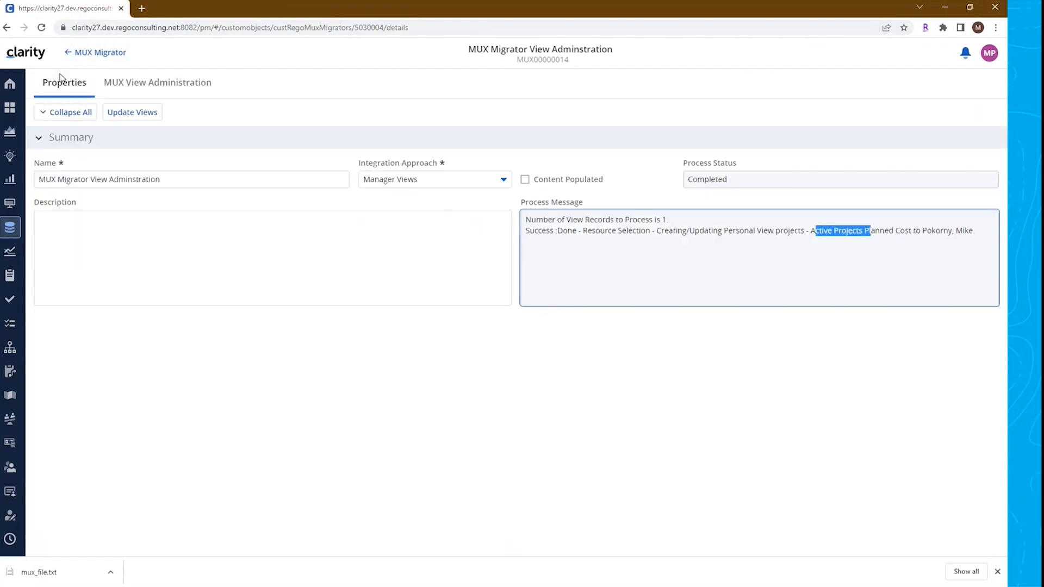
click(987, 58)
click(931, 148)
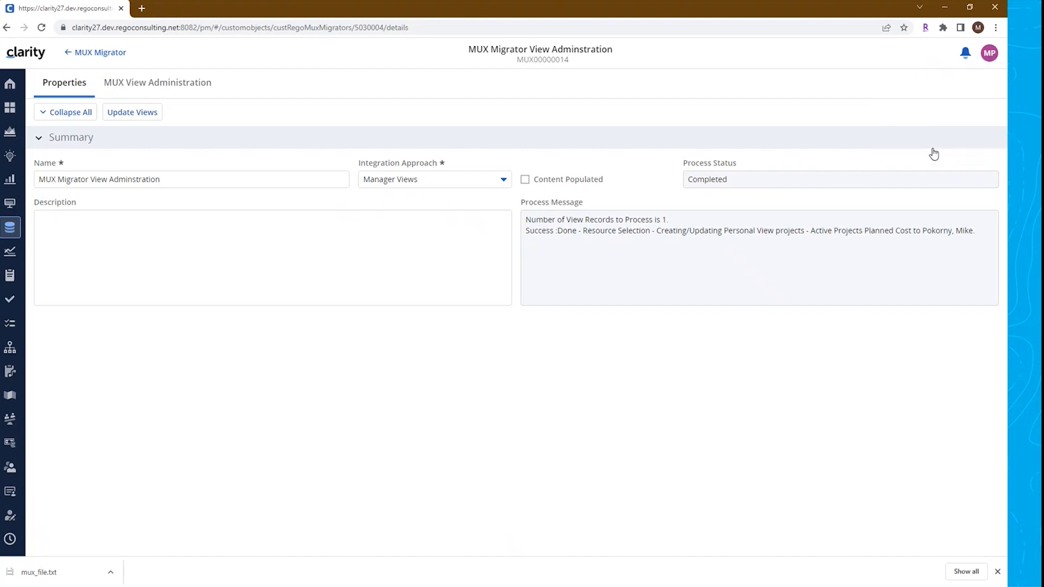
Sign in as the resource user with their username and password, then open the Projects list
click(474, 270)
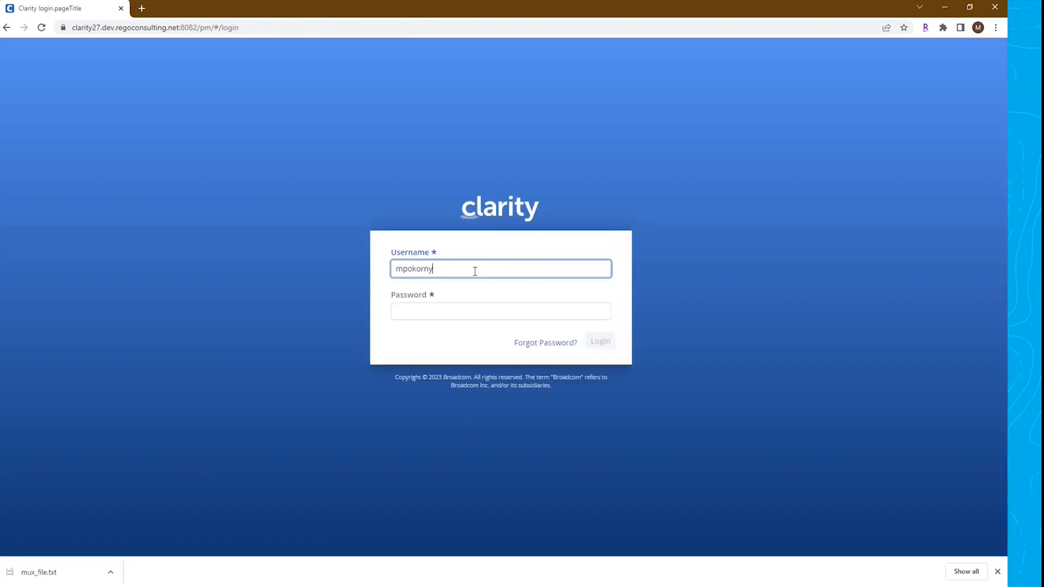
key(Tab)
text(••••••••••)
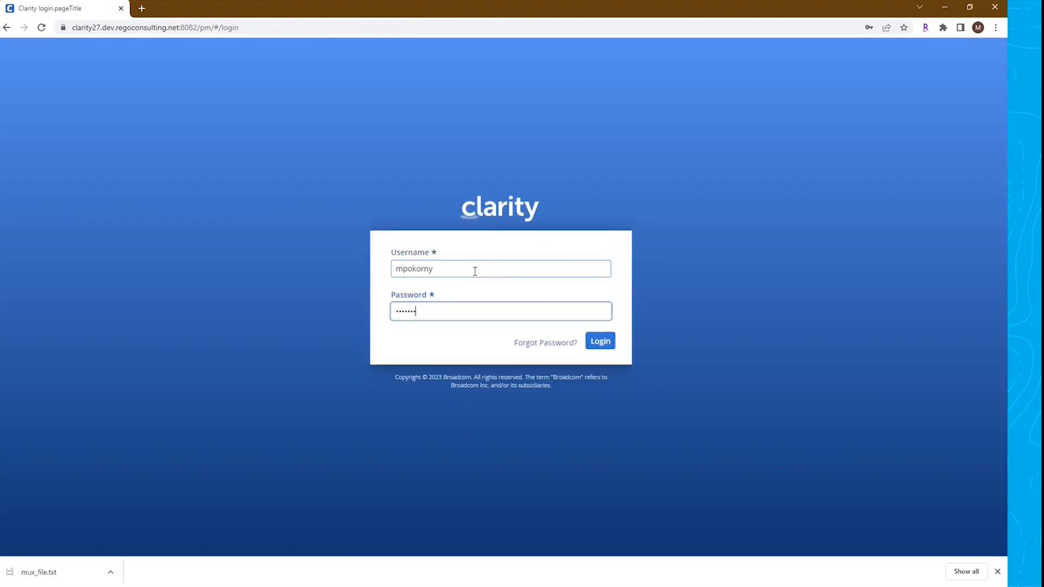
key(Return)
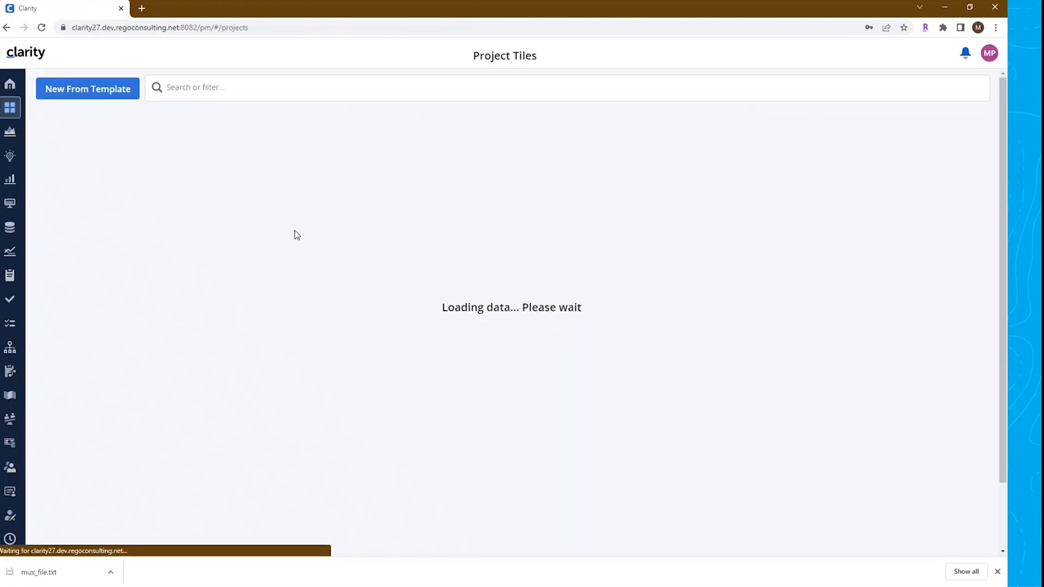
click(10, 133)
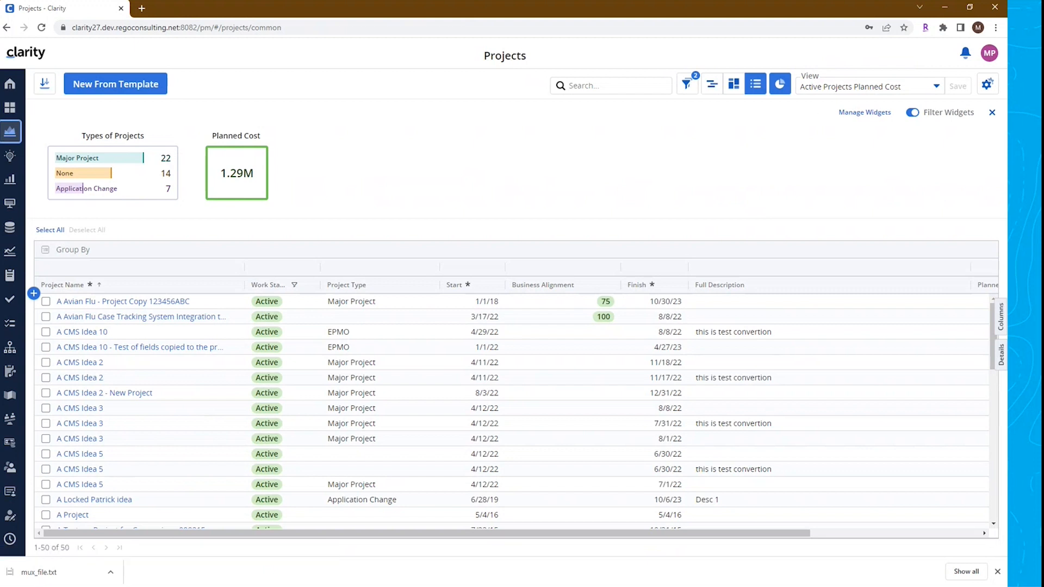
key(alt+Tab)
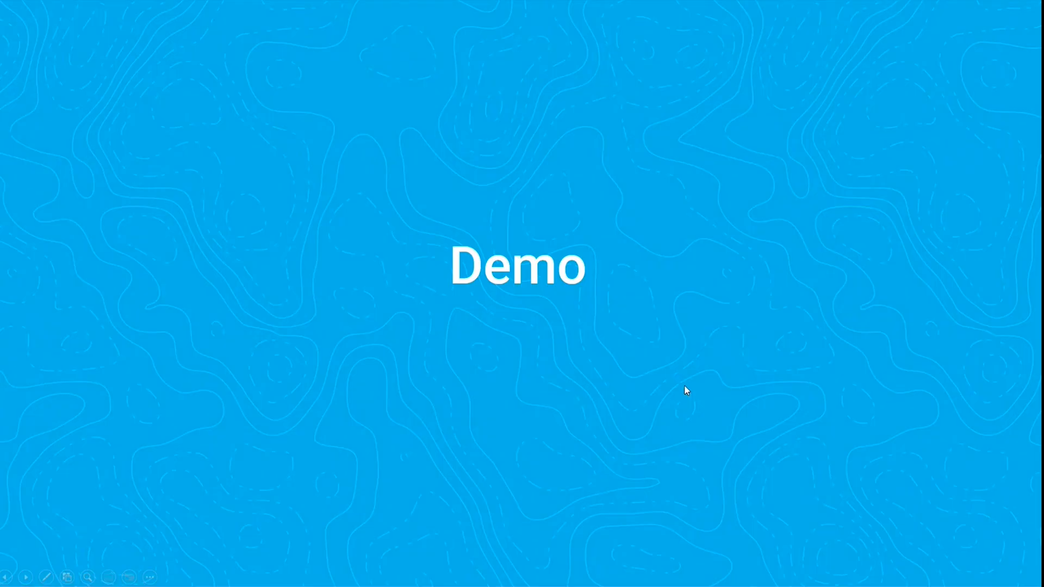
click(685, 386)
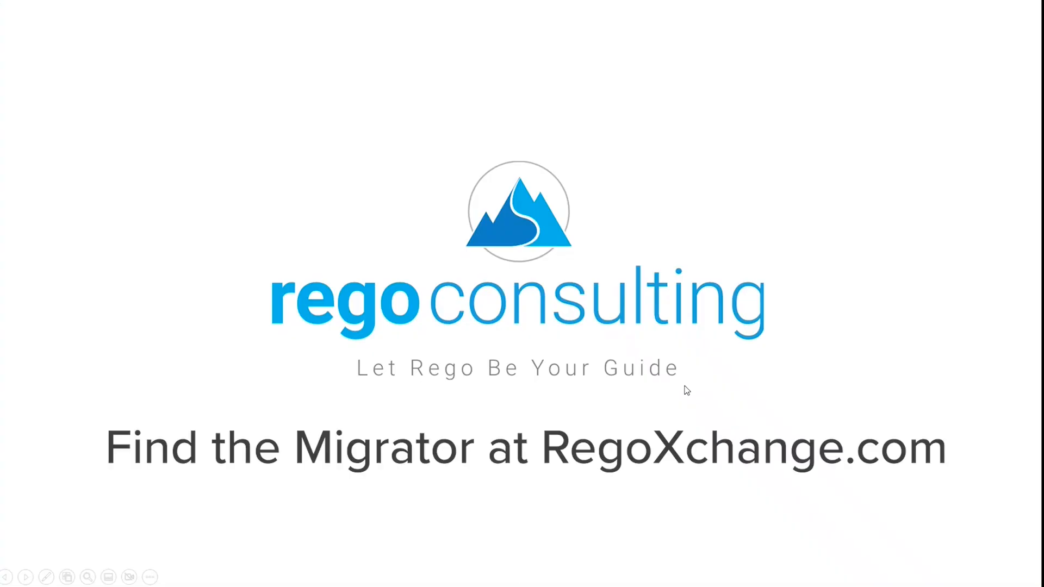